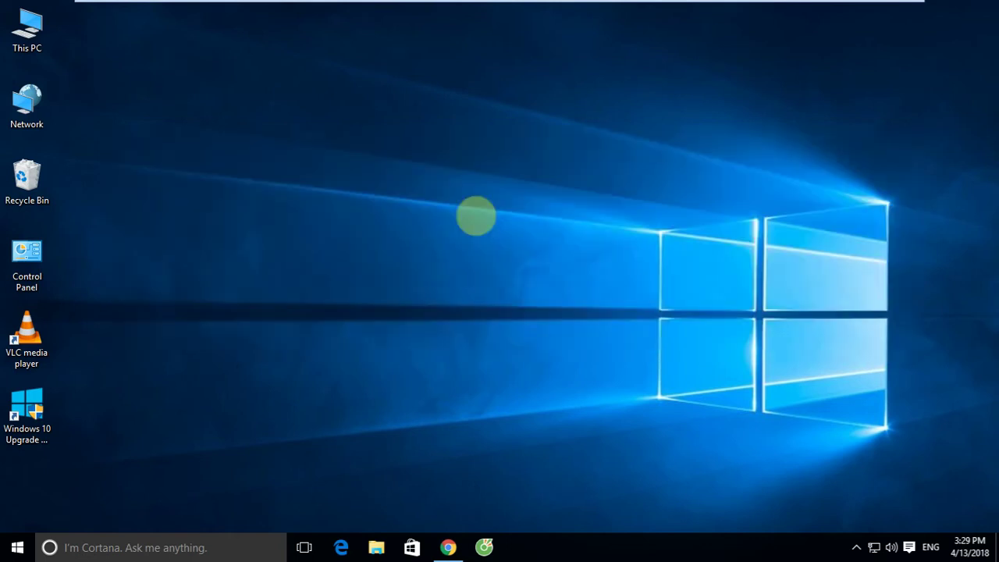
- Launch VLC media player from its desktop shortcut to check for the 0xc000007b startup error
{"action": "left_click", "coordinate": [43, 337]}
{"action": "right_click", "coordinate": [43, 337]}
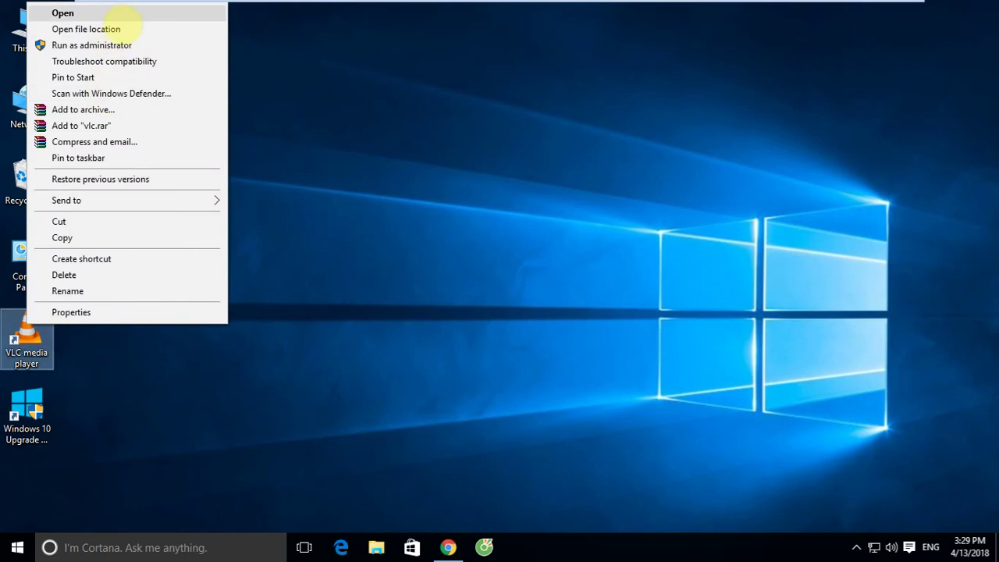
{"action": "left_click", "coordinate": [121, 14]}
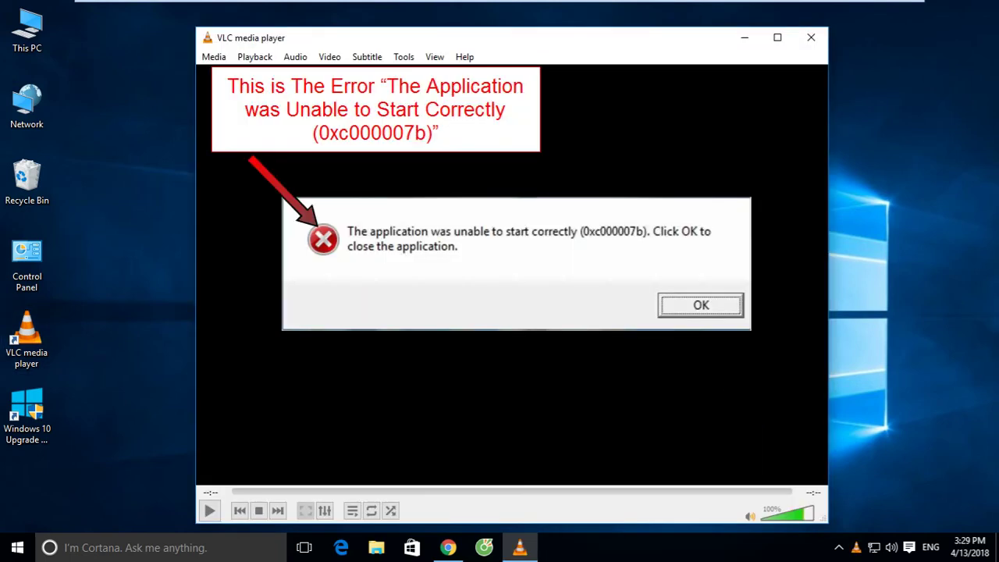
- Close VLC media player and refresh the desktop
{"action": "right_click", "coordinate": [937, 197]}
{"action": "left_click", "coordinate": [920, 240]}
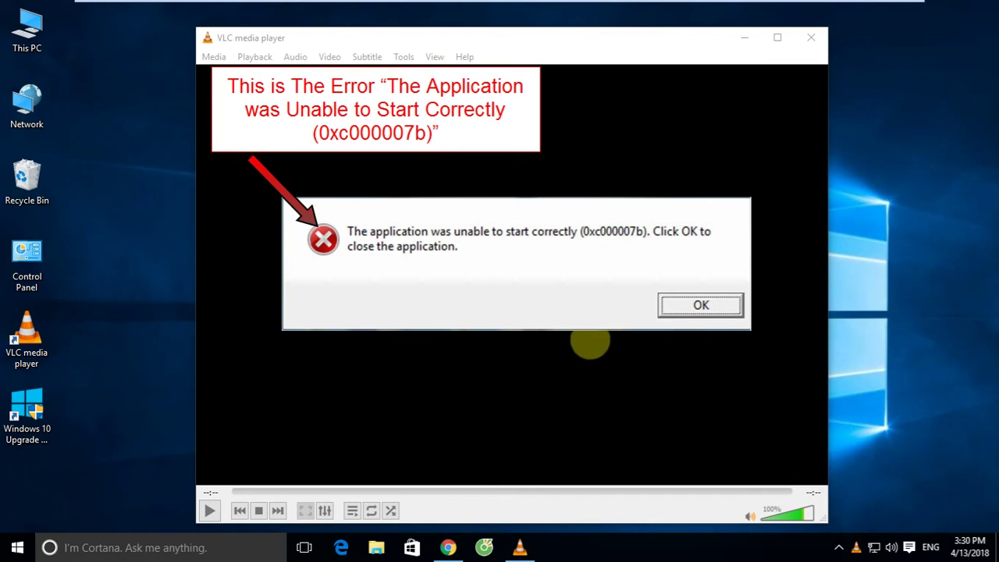
{"action": "left_click", "coordinate": [590, 341]}
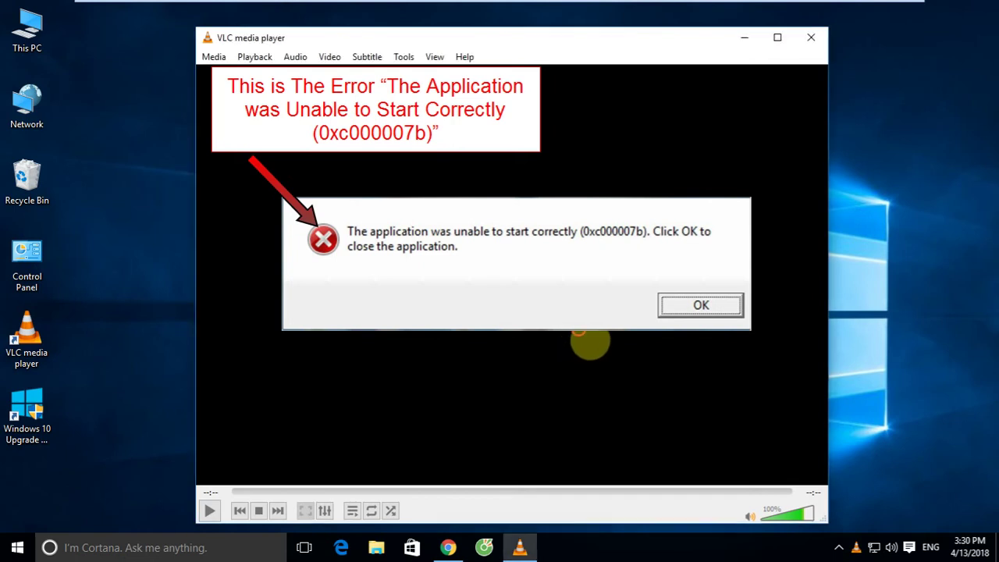
{"action": "right_click", "coordinate": [497, 248]}
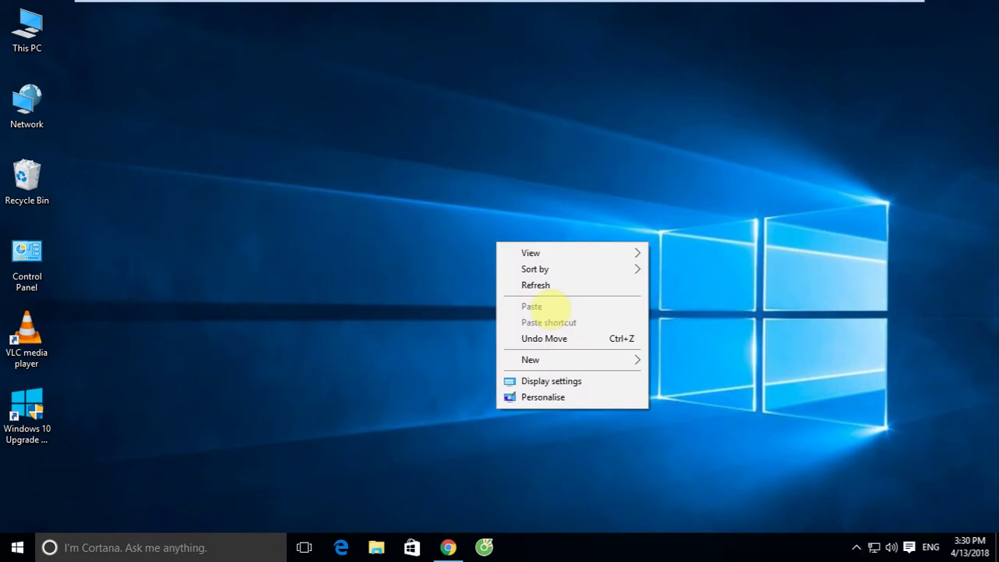
{"action": "left_click", "coordinate": [556, 284]}
- Switch to Chrome and review the 0xc000007b article's title and its enlarged error screenshot, closing the enlarged image again
{"action": "left_click", "coordinate": [448, 547]}
{"action": "scroll", "coordinate": [585, 266], "scroll_direction": "up", "scroll_amount": 5}
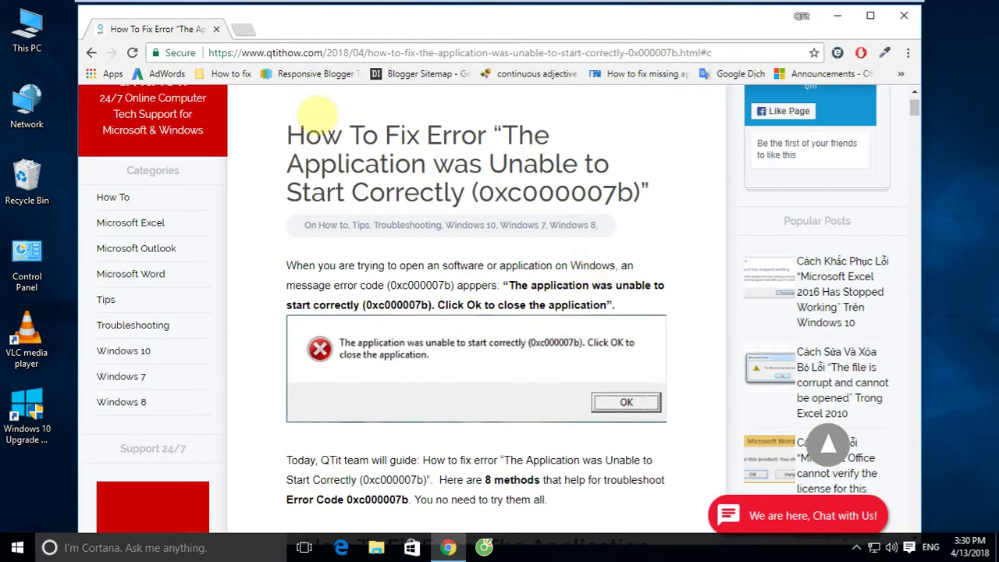
{"action": "left_click_drag", "start_coordinate": [275, 108], "coordinate": [673, 207]}
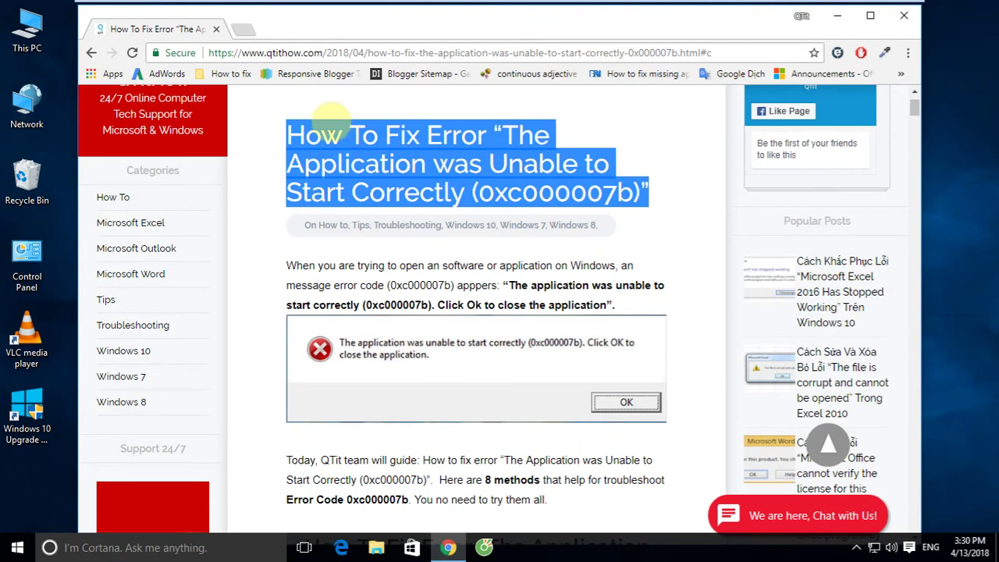
{"action": "left_click_drag", "start_coordinate": [272, 101], "coordinate": [660, 211]}
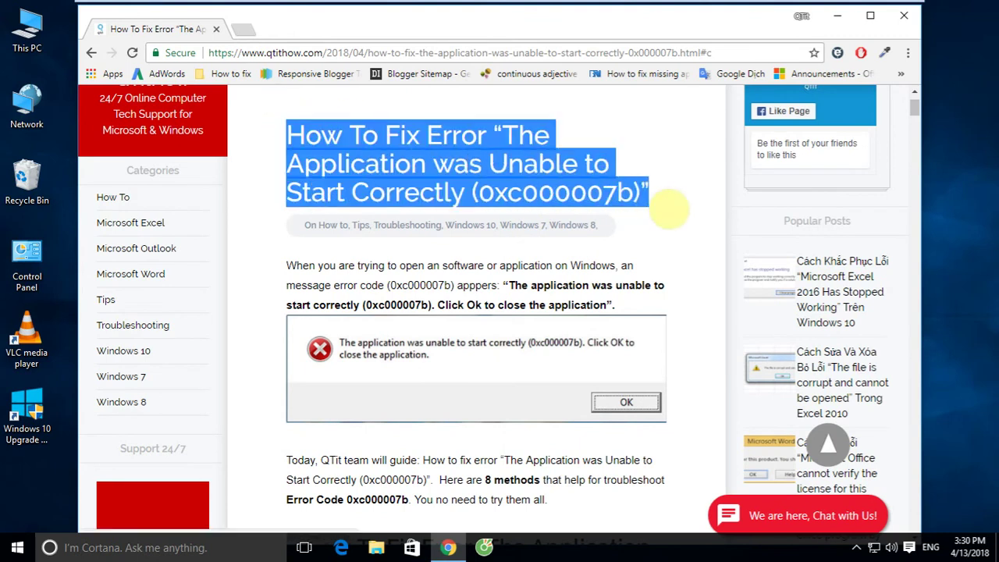
{"action": "left_click", "coordinate": [286, 100]}
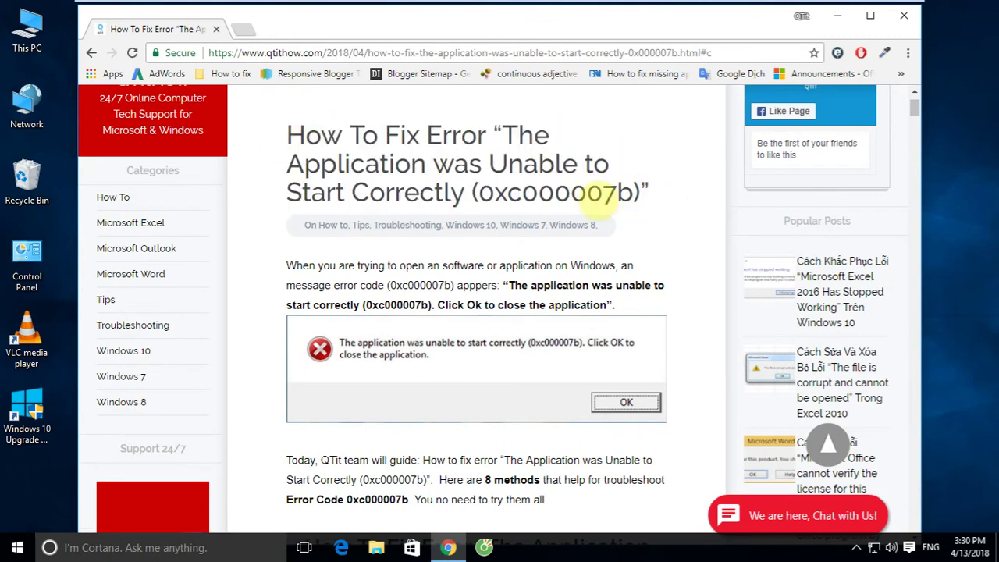
{"action": "left_click", "coordinate": [474, 361]}
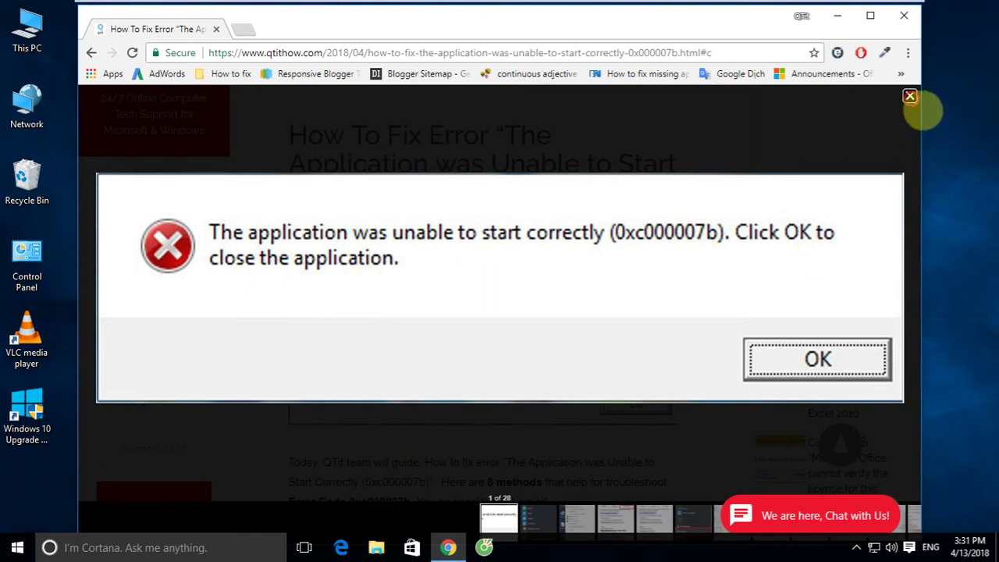
{"action": "left_click", "coordinate": [910, 96]}
- Examine the article's list of solutions under "Please try each solution as below"
{"action": "scroll", "coordinate": [429, 289], "scroll_direction": "down", "scroll_amount": 5}
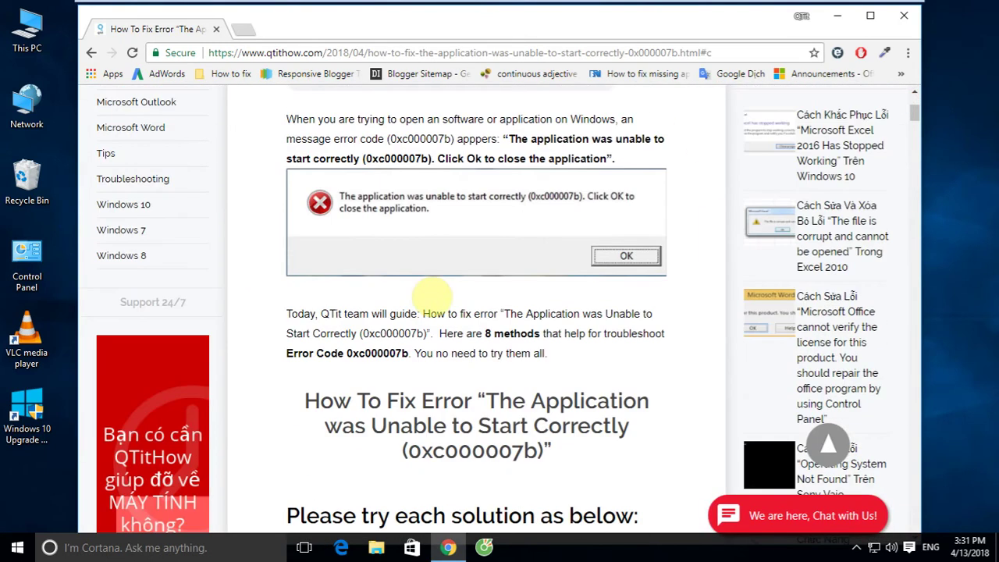
{"action": "scroll", "coordinate": [417, 287], "scroll_direction": "down", "scroll_amount": 5}
{"action": "left_click_drag", "start_coordinate": [286, 295], "coordinate": [656, 286]}
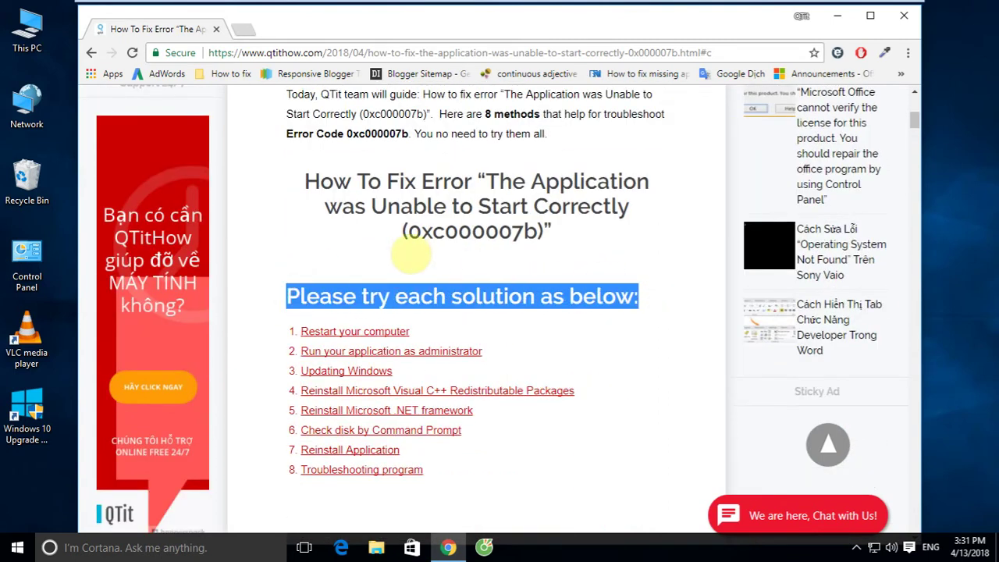
{"action": "scroll", "coordinate": [656, 286], "scroll_direction": "down", "scroll_amount": 2}
{"action": "left_click", "coordinate": [265, 172]}
{"action": "left_click_drag", "start_coordinate": [268, 170], "coordinate": [478, 337]}
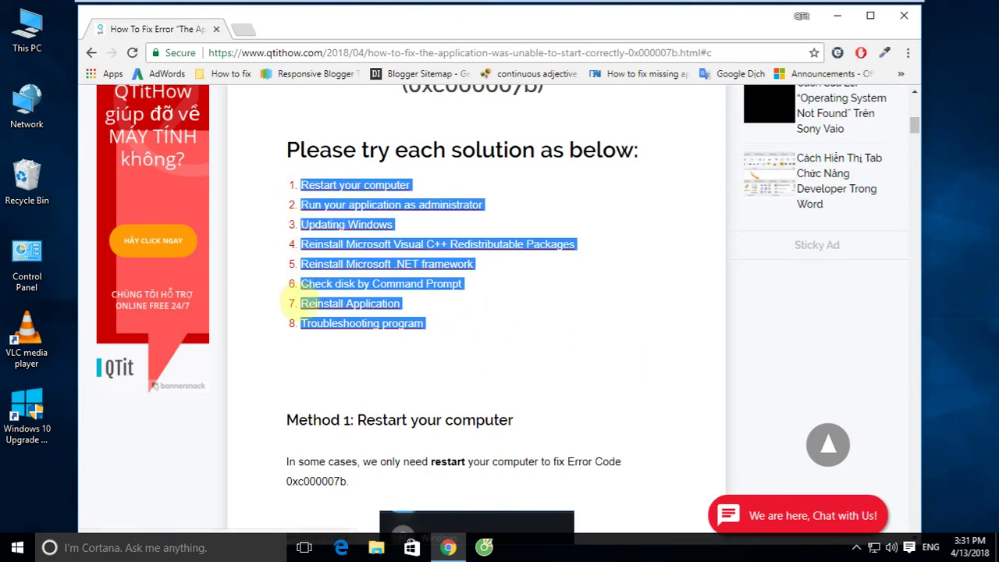
{"action": "left_click", "coordinate": [283, 119]}
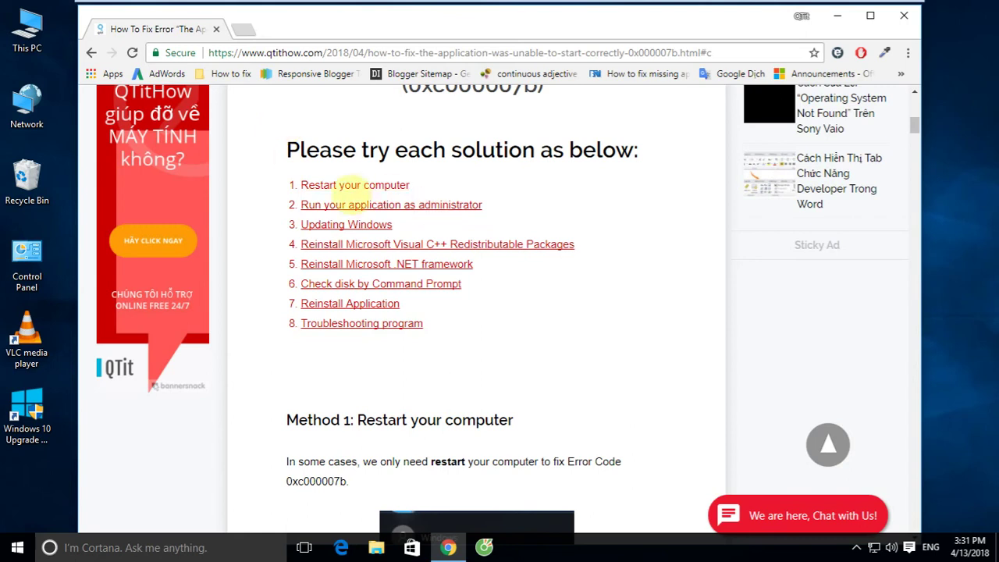
- Go to the article's "Restart your computer" section and read its instructions
{"action": "left_click", "coordinate": [344, 186]}
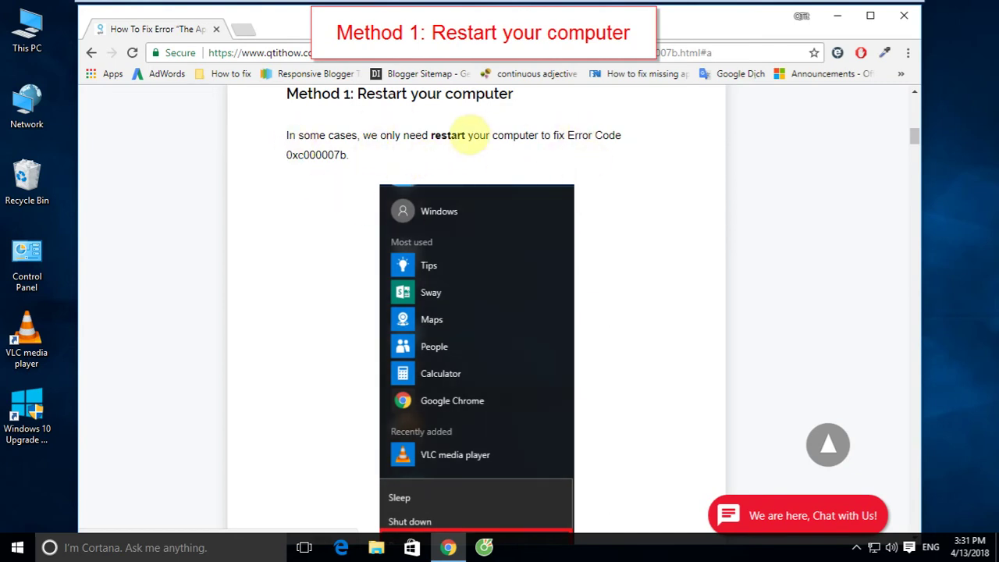
{"action": "left_click_drag", "start_coordinate": [431, 137], "coordinate": [494, 138]}
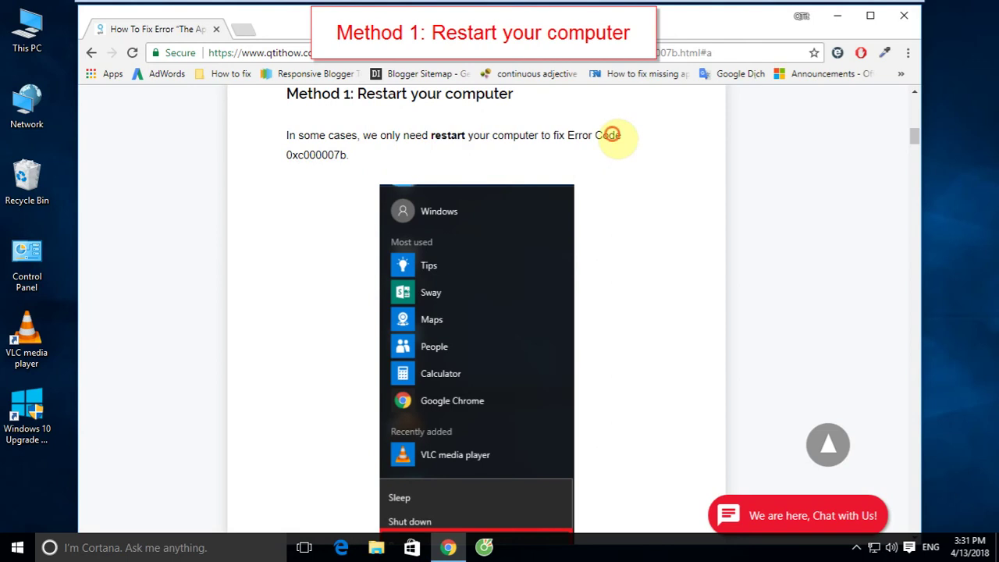
{"action": "left_click", "coordinate": [613, 139]}
{"action": "scroll", "coordinate": [695, 246], "scroll_direction": "down", "scroll_amount": 1}
{"action": "scroll", "coordinate": [695, 246], "scroll_direction": "down", "scroll_amount": 3}
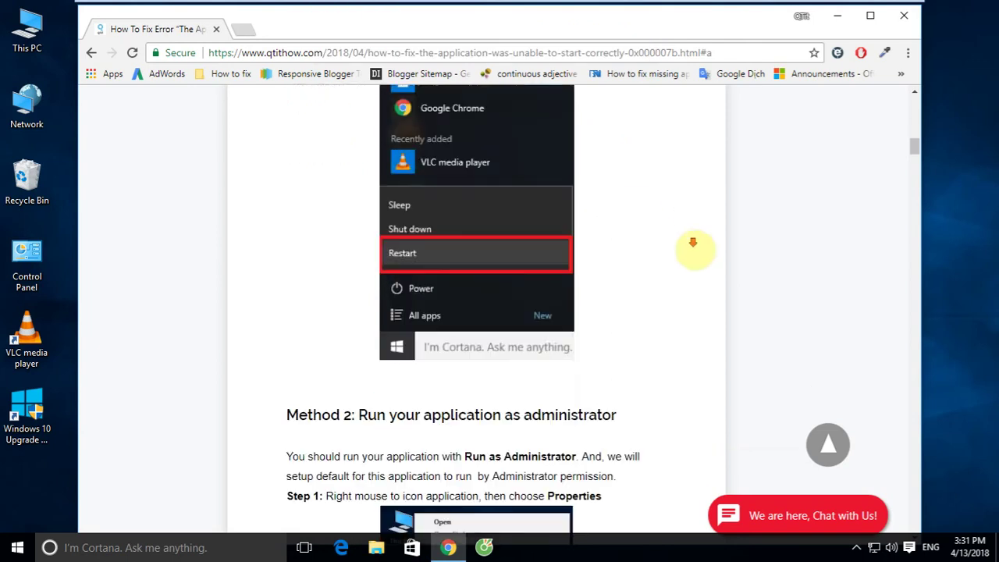
- Show the Windows power options containing Restart, and dismiss them without choosing one
{"action": "left_click", "coordinate": [17, 547]}
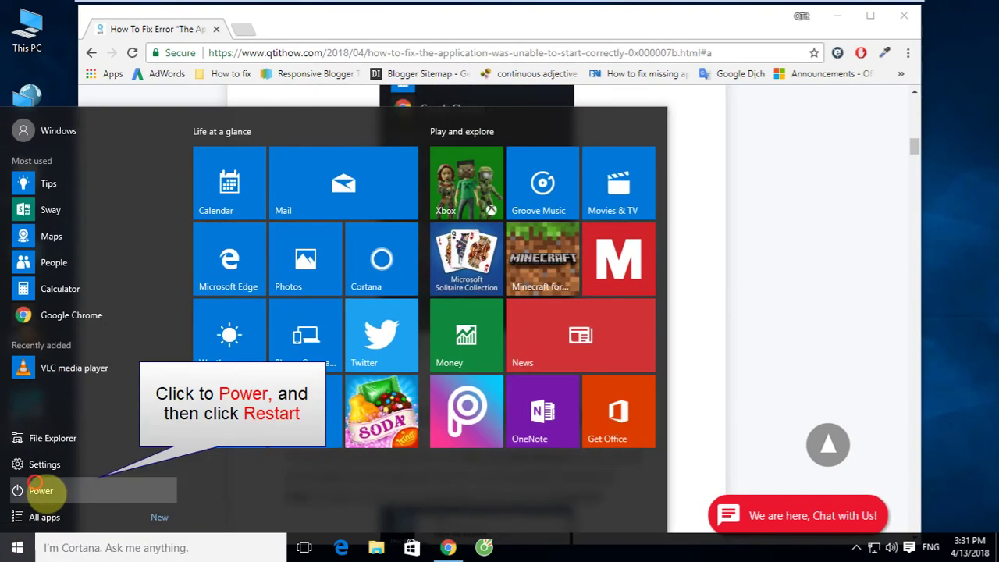
{"action": "left_click", "coordinate": [39, 491]}
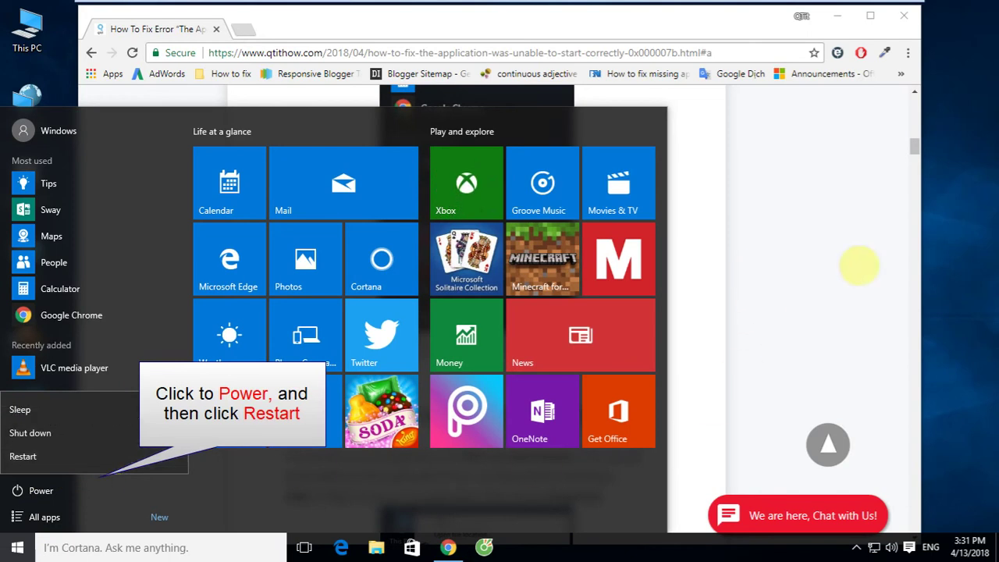
{"action": "left_click", "coordinate": [828, 263]}
- Read the "Method 2: Run your application as administrator" introduction and its Step 1 about opening the application's Properties
{"action": "scroll", "coordinate": [640, 253], "scroll_direction": "down", "scroll_amount": 4}
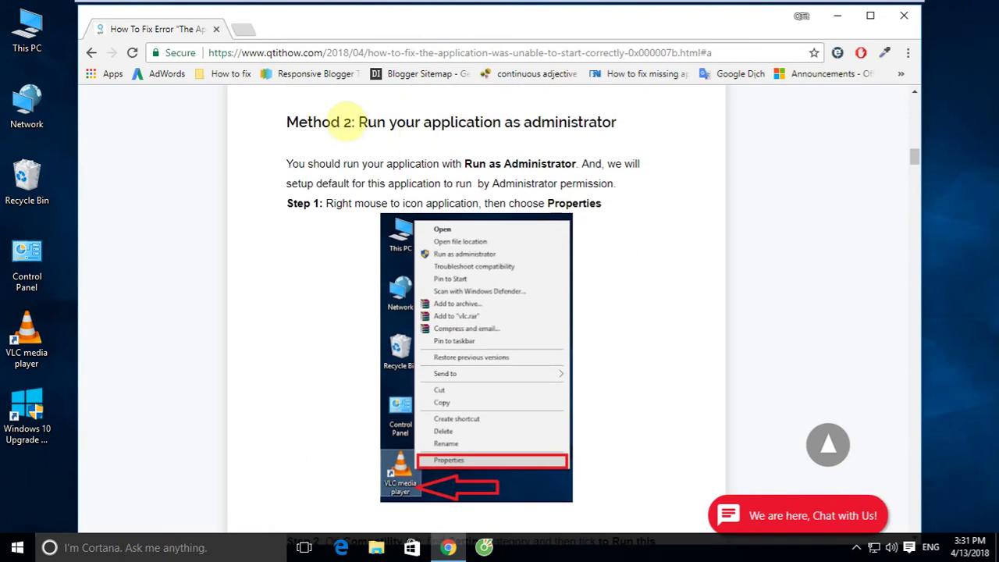
{"action": "left_click_drag", "start_coordinate": [286, 121], "coordinate": [593, 144]}
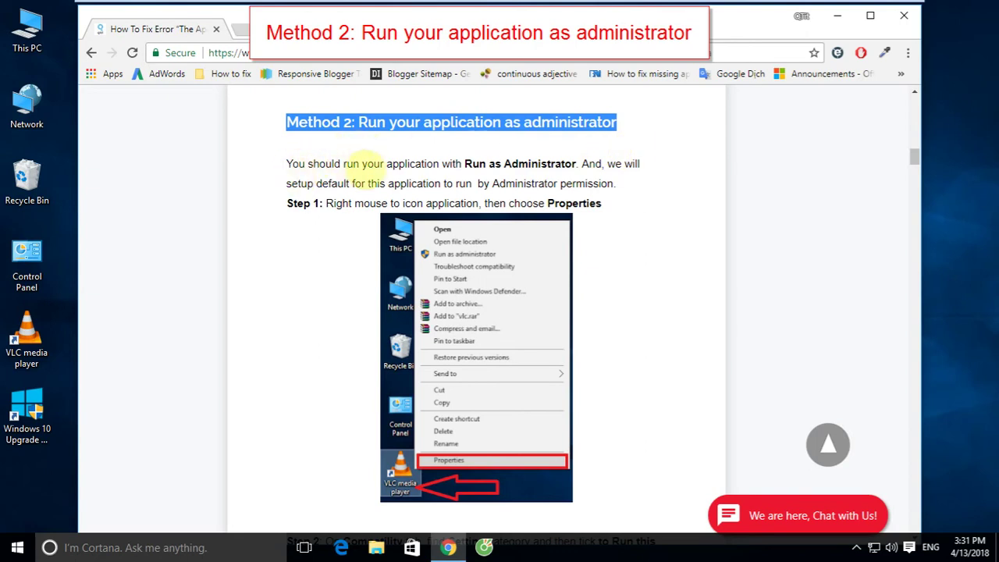
{"action": "left_click_drag", "start_coordinate": [287, 164], "coordinate": [617, 191]}
{"action": "left_click_drag", "start_coordinate": [284, 161], "coordinate": [608, 163]}
{"action": "scroll", "coordinate": [594, 180], "scroll_direction": "down", "scroll_amount": 1}
{"action": "scroll", "coordinate": [546, 176], "scroll_direction": "up", "scroll_amount": 1}
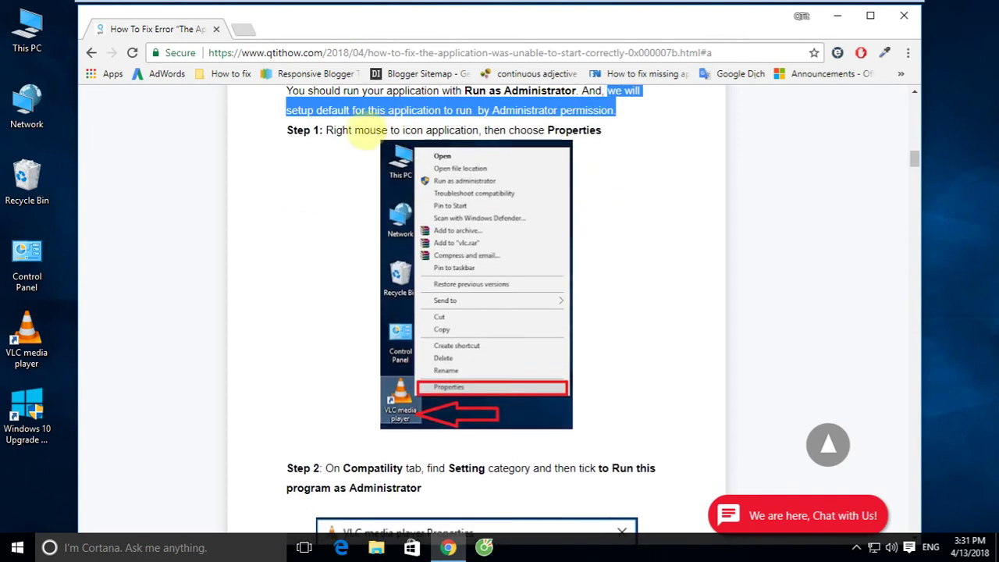
{"action": "left_click_drag", "start_coordinate": [285, 129], "coordinate": [645, 138]}
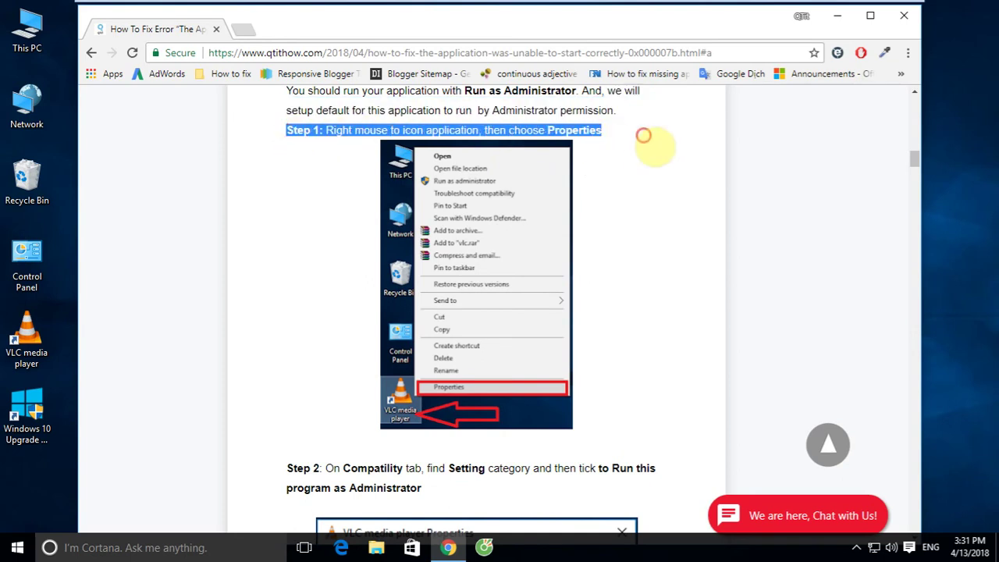
{"action": "left_click", "coordinate": [632, 133]}
- In the VLC media player shortcut's compatibility properties, enable "Run this program as an administrator" and apply the change
{"action": "left_click", "coordinate": [28, 340]}
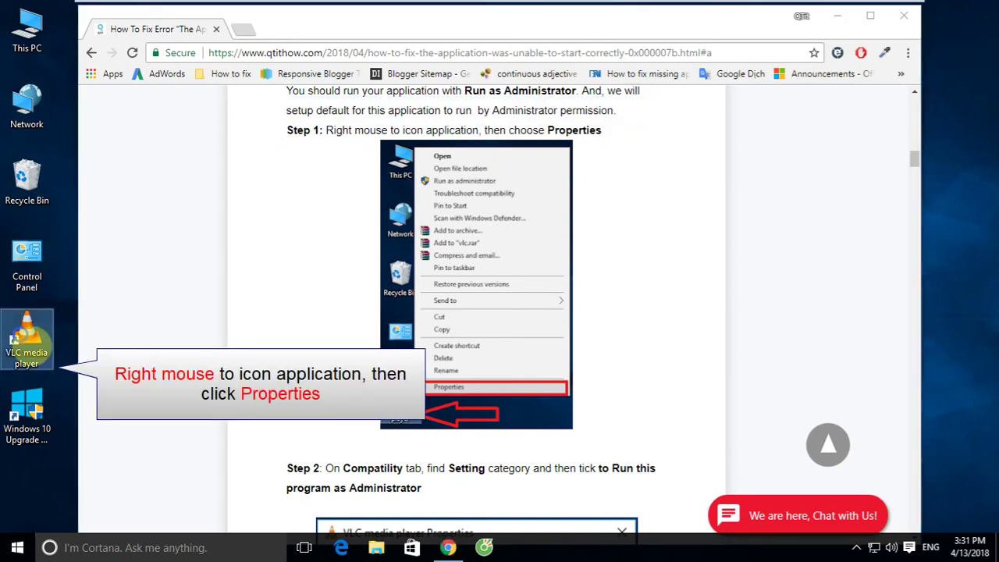
{"action": "right_click", "coordinate": [28, 339]}
{"action": "left_click", "coordinate": [98, 322]}
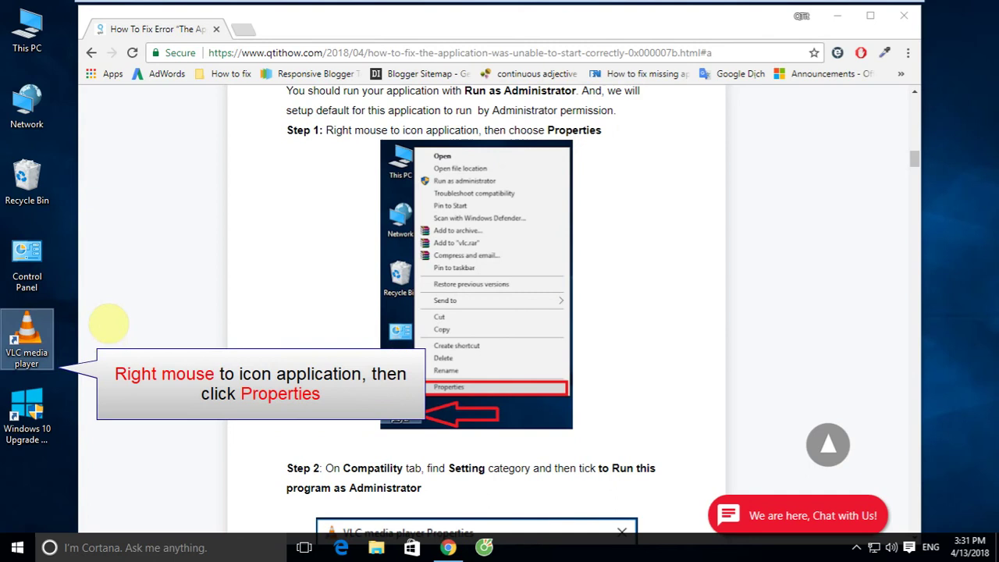
{"action": "left_click_drag", "start_coordinate": [124, 152], "coordinate": [232, 106]}
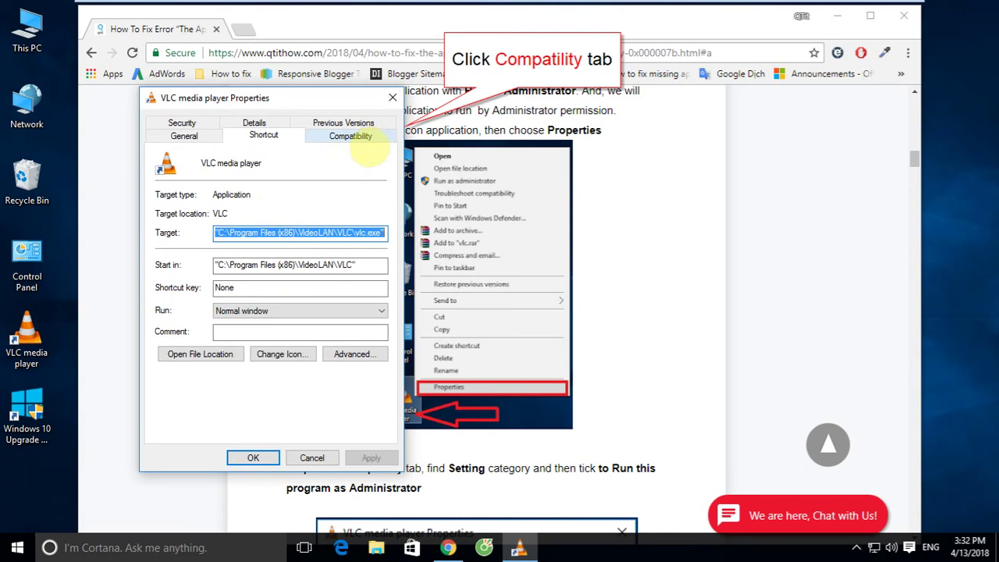
{"action": "left_click", "coordinate": [359, 136]}
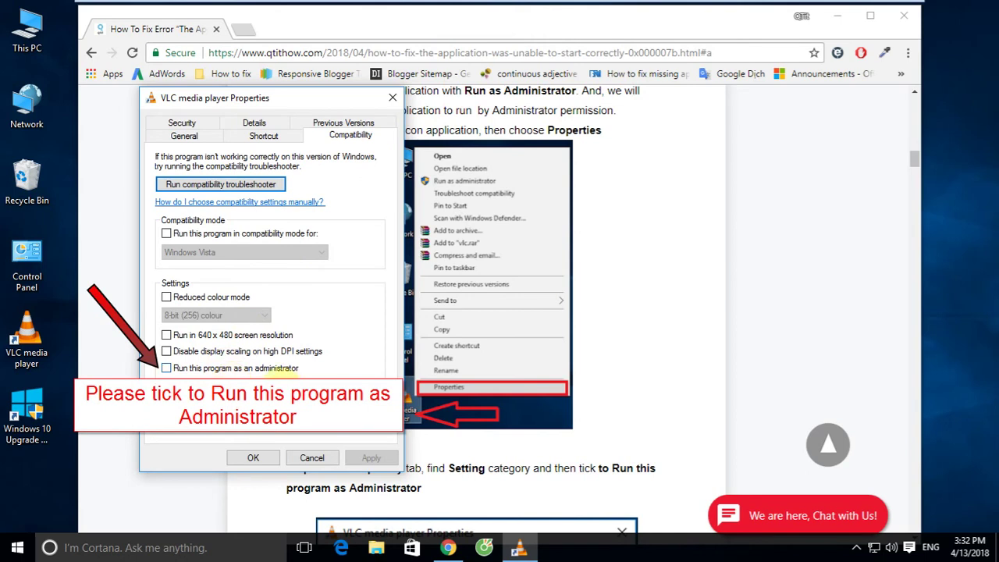
{"action": "left_click", "coordinate": [168, 369]}
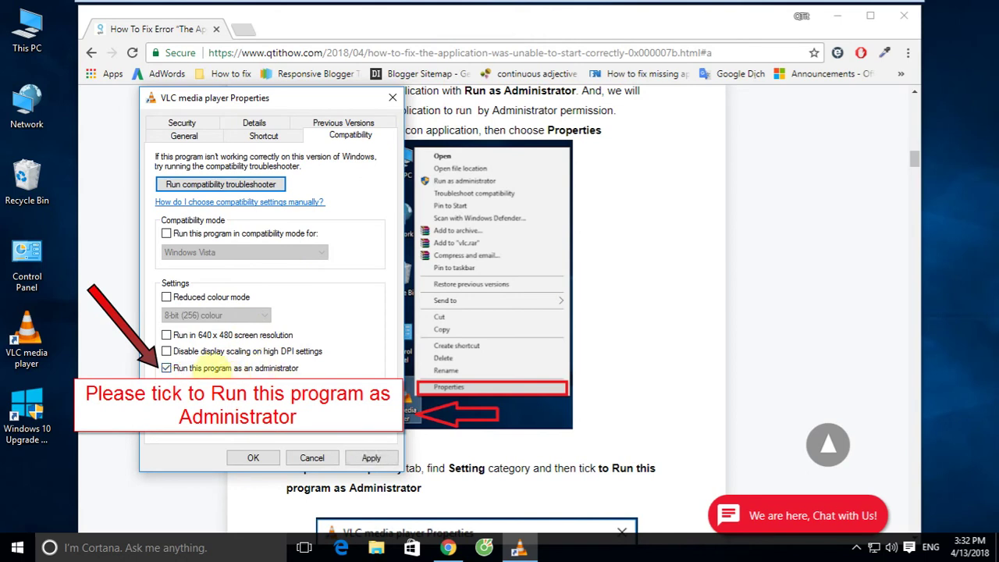
{"action": "left_click", "coordinate": [358, 459]}
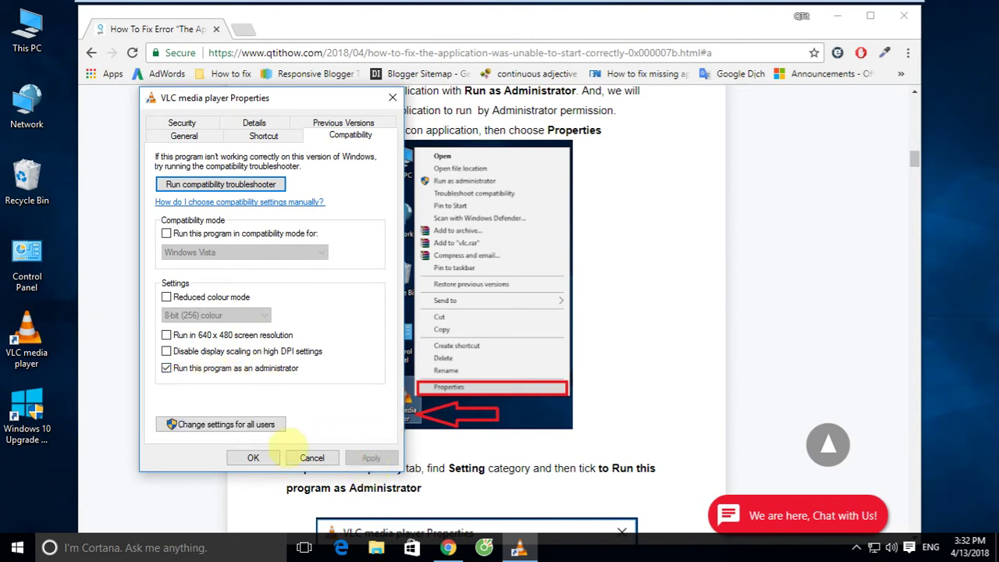
{"action": "left_click", "coordinate": [253, 458]}
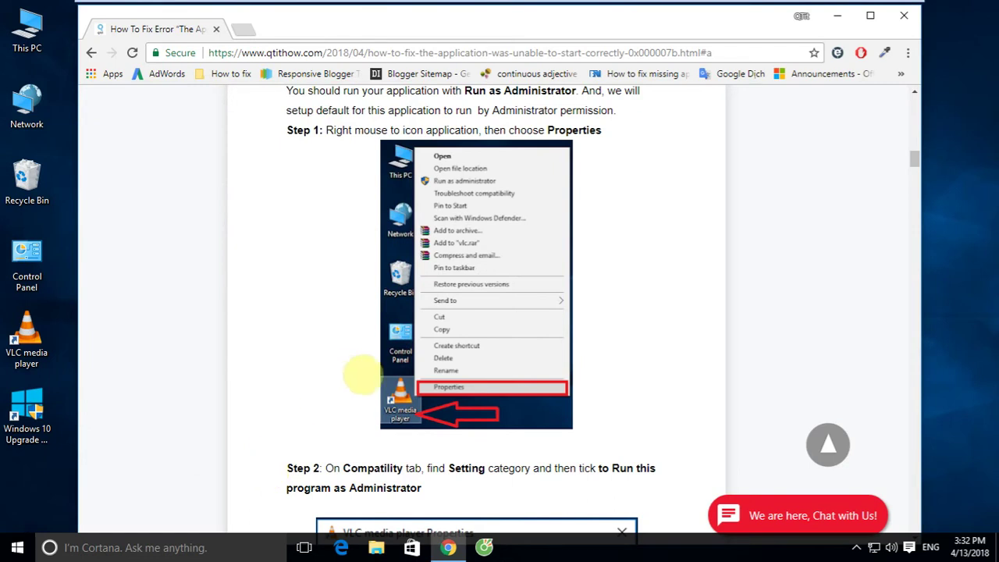
- Look over the rest of Method 2 in the article and go on to the "Method 3: Updating Windows" section
{"action": "scroll", "coordinate": [595, 386], "scroll_direction": "down", "scroll_amount": 10}
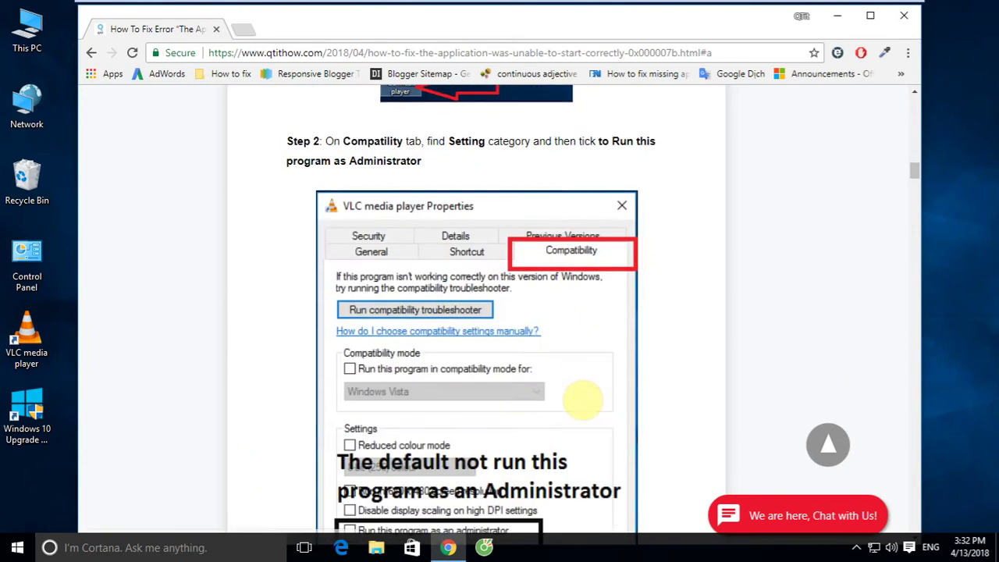
{"action": "scroll", "coordinate": [480, 377], "scroll_direction": "down", "scroll_amount": 4}
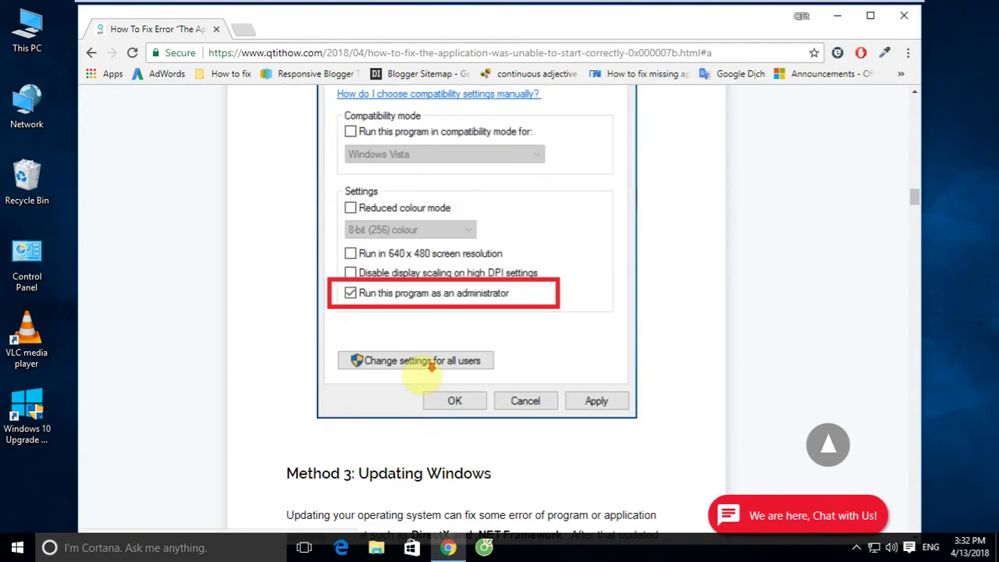
{"action": "scroll", "coordinate": [485, 363], "scroll_direction": "down", "scroll_amount": 2}
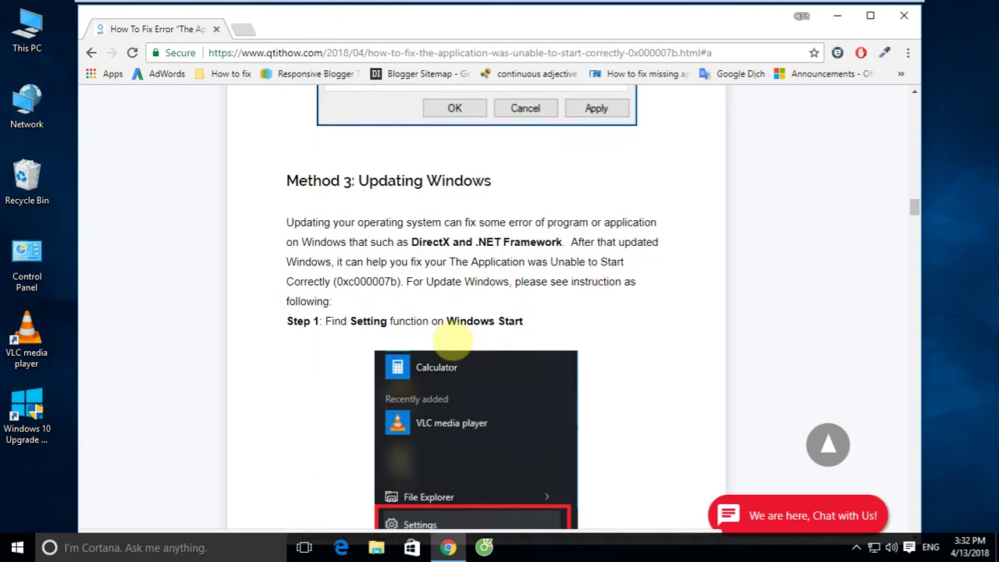
{"action": "left_click_drag", "start_coordinate": [280, 179], "coordinate": [518, 200]}
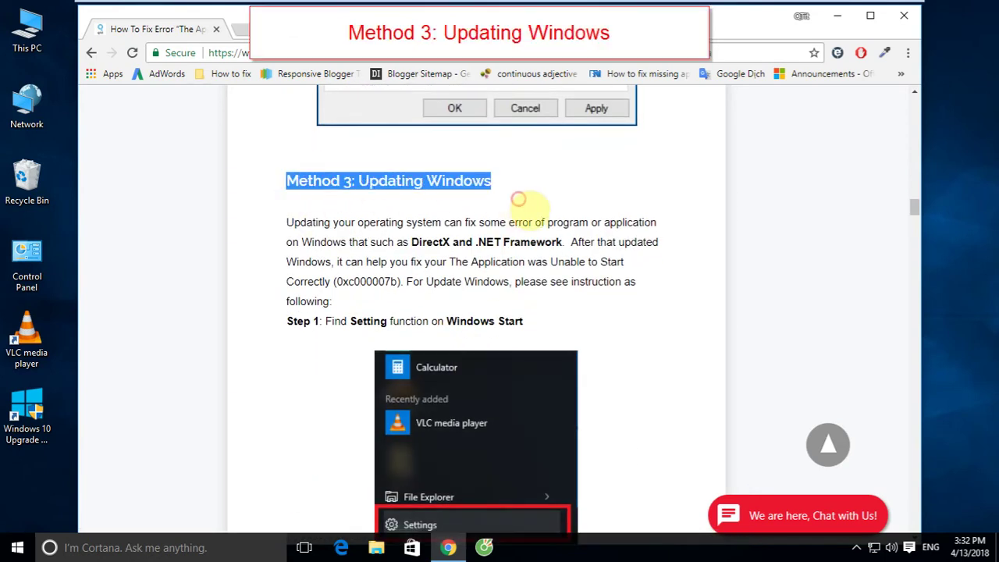
{"action": "left_click", "coordinate": [346, 229]}
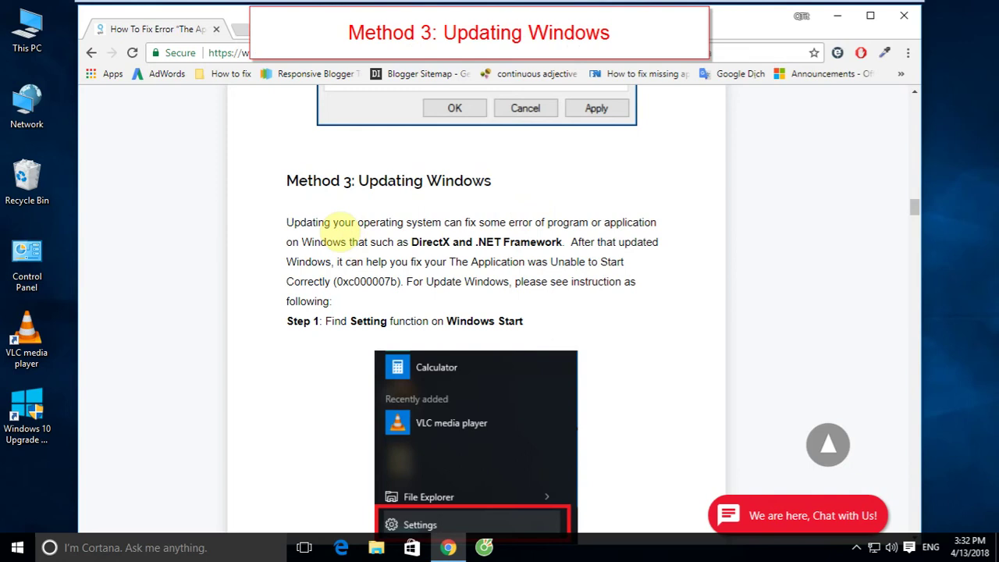
- Read the introduction and Step 1 of "Method 3: Updating Windows" and open Update & security in Windows Settings
{"action": "left_click_drag", "start_coordinate": [284, 221], "coordinate": [424, 303]}
{"action": "scroll", "coordinate": [520, 223], "scroll_direction": "down", "scroll_amount": 2}
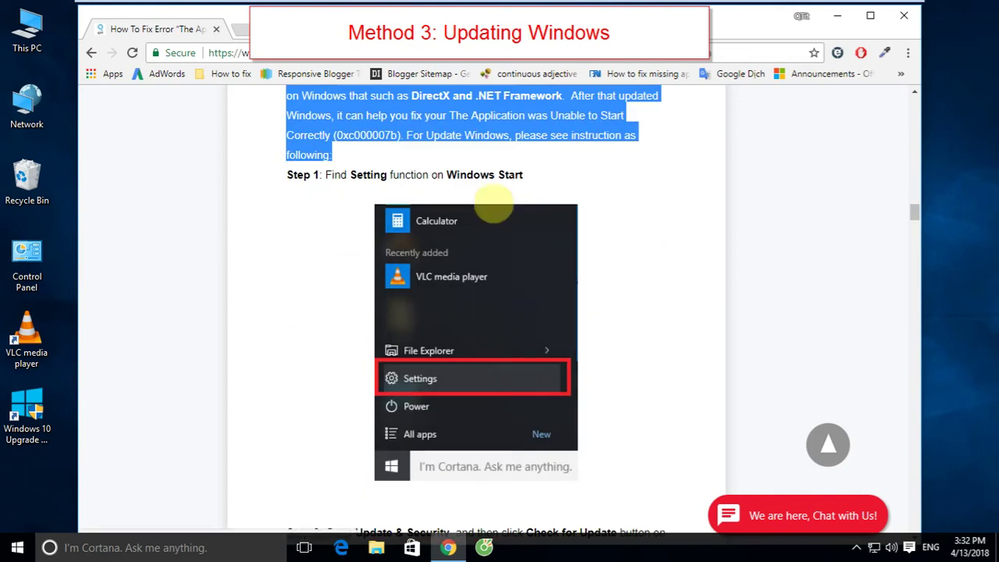
{"action": "left_click", "coordinate": [16, 547]}
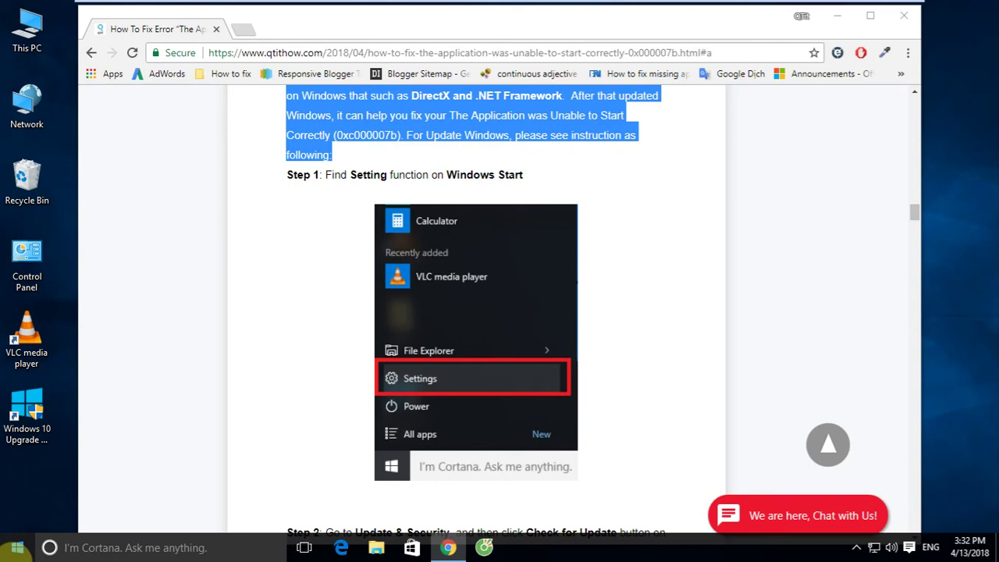
{"action": "left_click", "coordinate": [17, 547]}
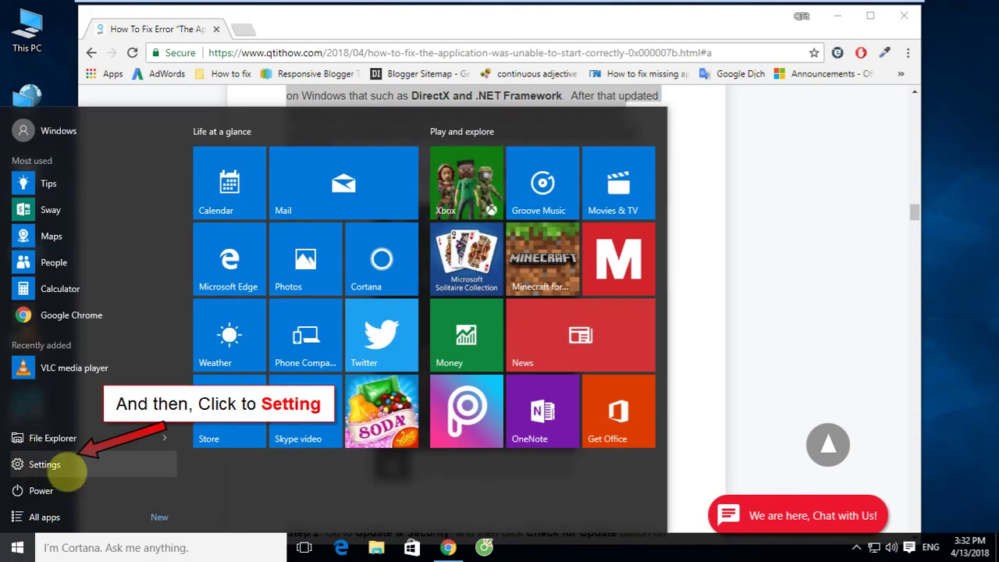
{"action": "left_click", "coordinate": [63, 465]}
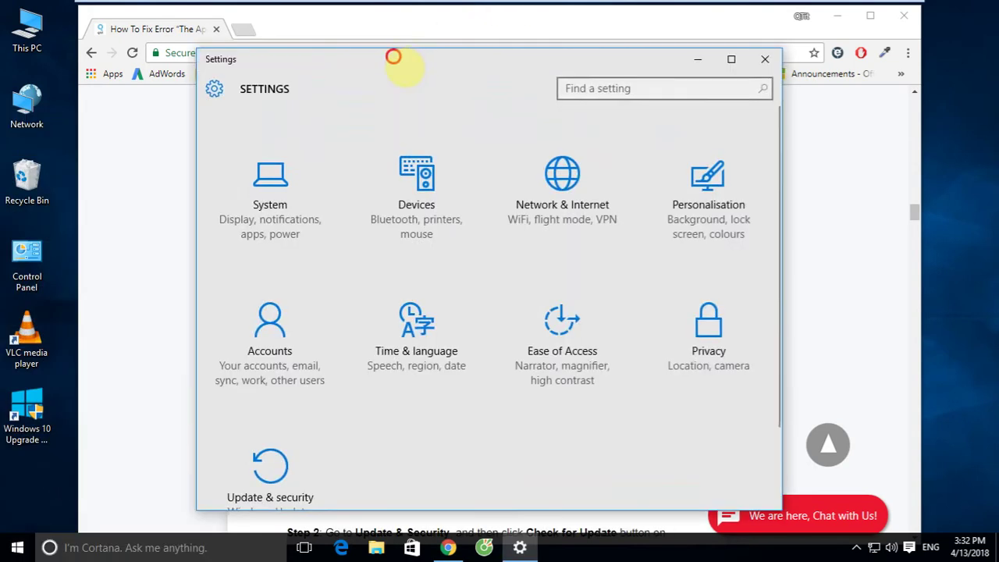
{"action": "left_click_drag", "start_coordinate": [394, 57], "coordinate": [392, 26]}
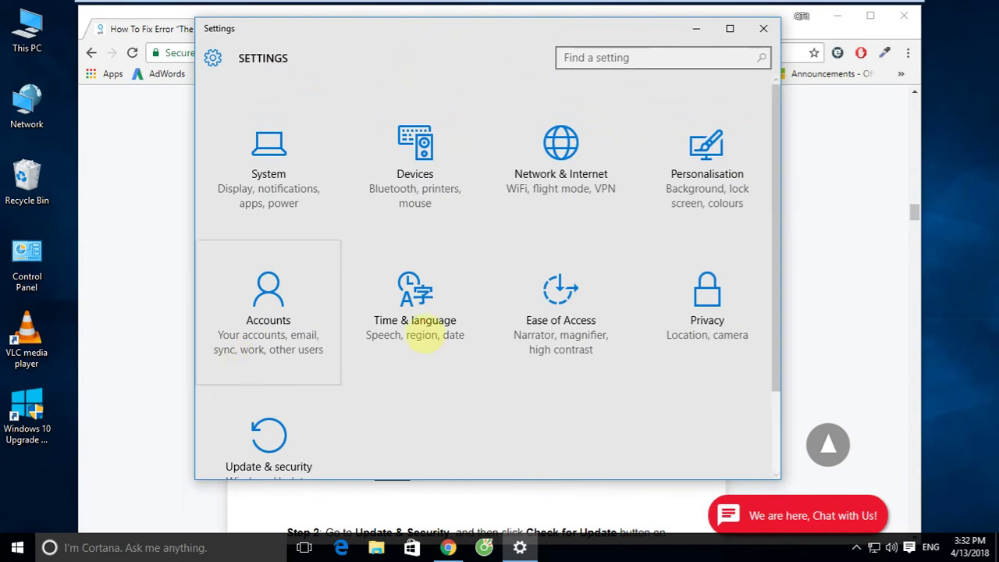
{"action": "scroll", "coordinate": [424, 331], "scroll_direction": "down", "scroll_amount": 2}
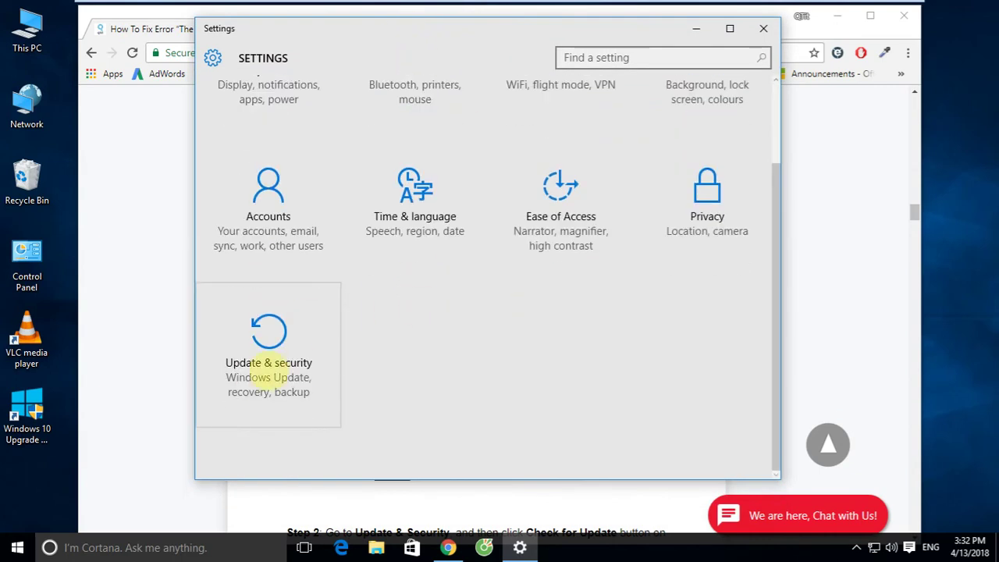
{"action": "left_click", "coordinate": [285, 361]}
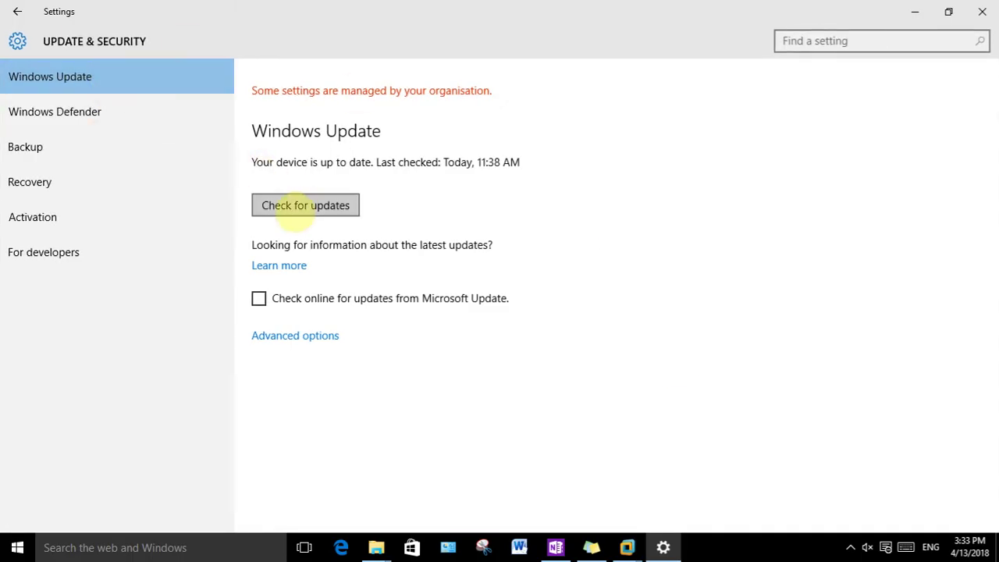
- Check for Windows updates, look over the list of available updates, and close Settings
{"action": "left_click", "coordinate": [330, 206]}
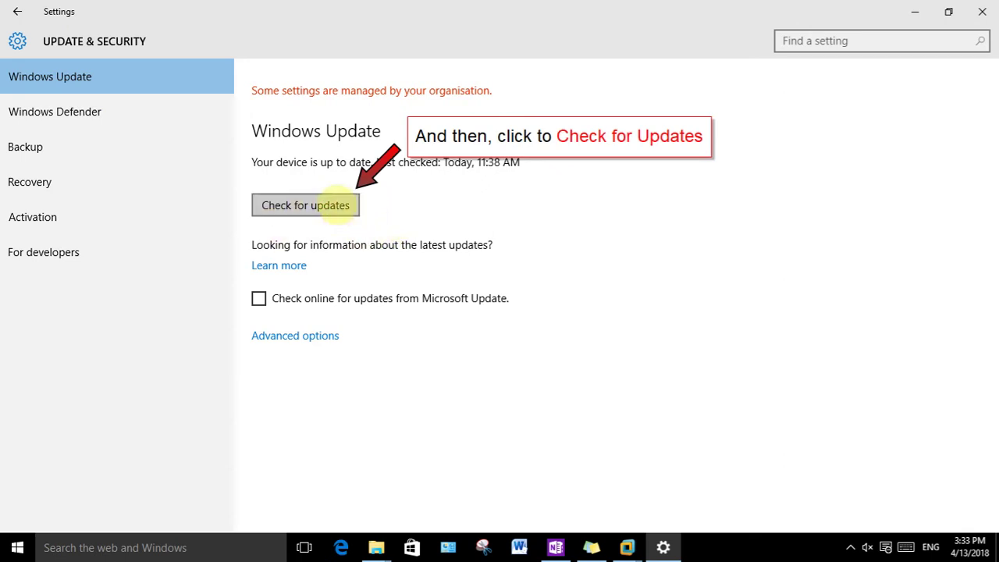
{"action": "left_click", "coordinate": [296, 200]}
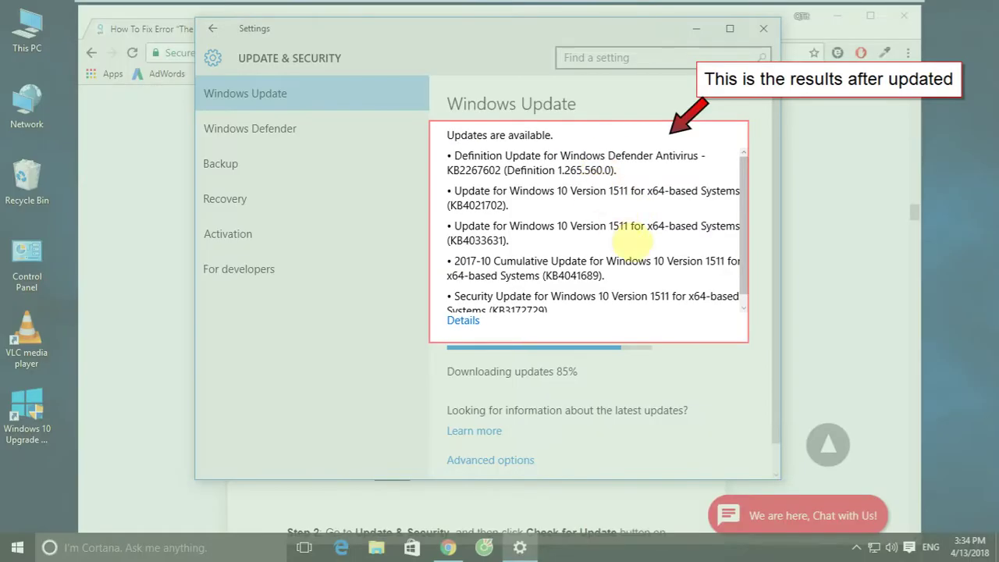
{"action": "scroll", "coordinate": [635, 235], "scroll_direction": "down", "scroll_amount": 1}
{"action": "scroll", "coordinate": [525, 258], "scroll_direction": "up", "scroll_amount": 1}
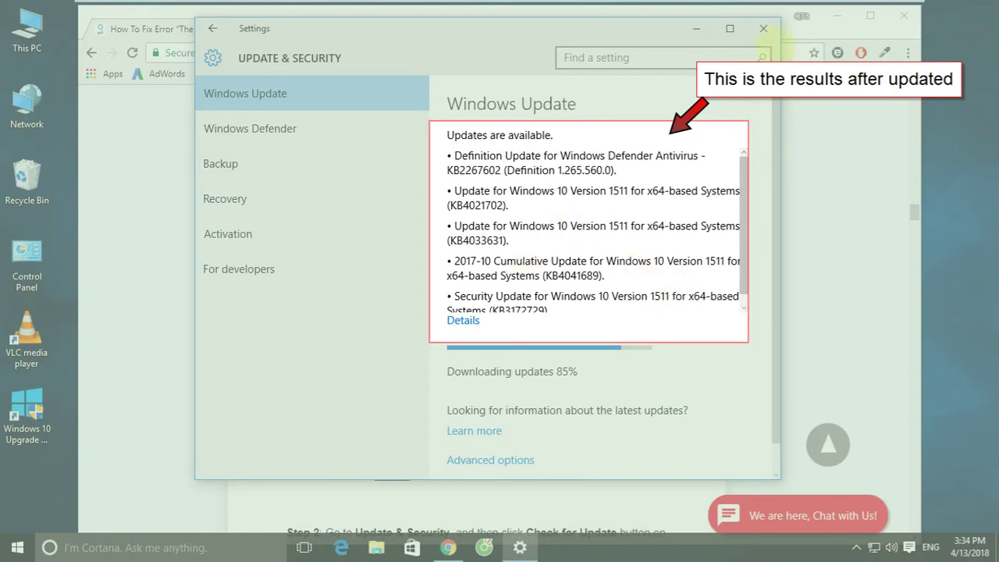
{"action": "left_click", "coordinate": [764, 29]}
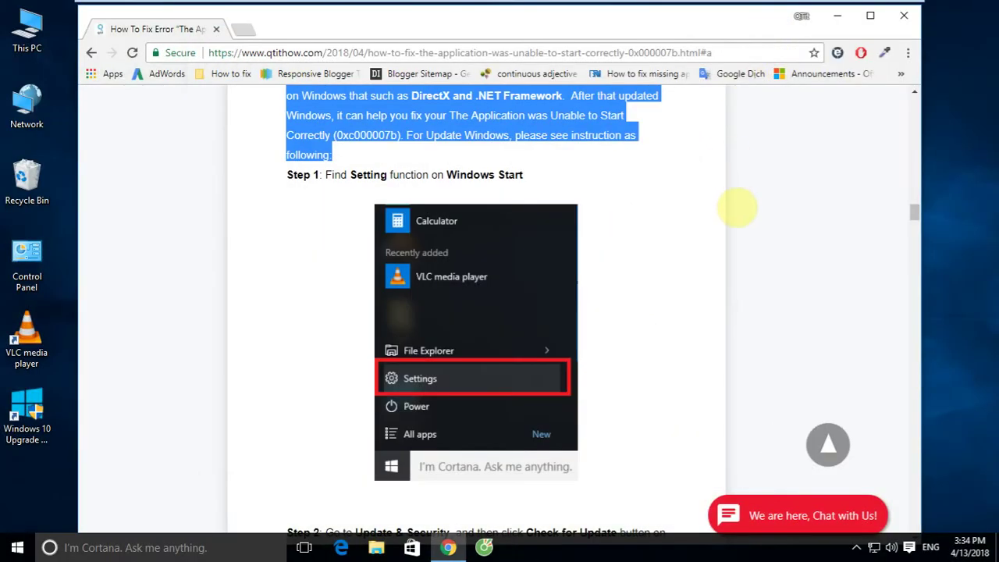
- Look over the rest of Method 3 and read Method 4's introduction and Step 1 on reinstalling Microsoft Visual C++ Redistributable Packages
{"action": "scroll", "coordinate": [713, 254], "scroll_direction": "down", "scroll_amount": 12}
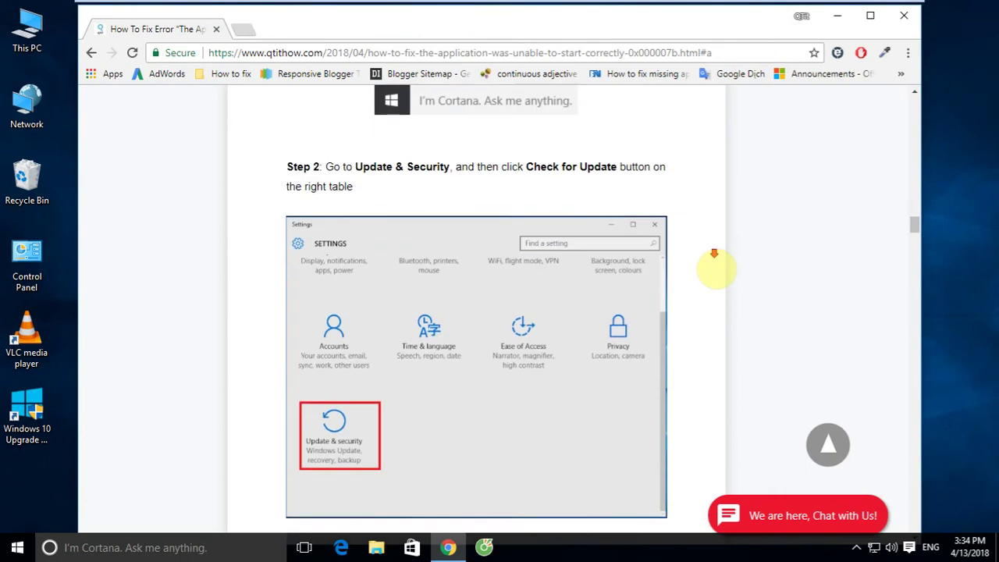
{"action": "scroll", "coordinate": [714, 258], "scroll_direction": "down", "scroll_amount": 10}
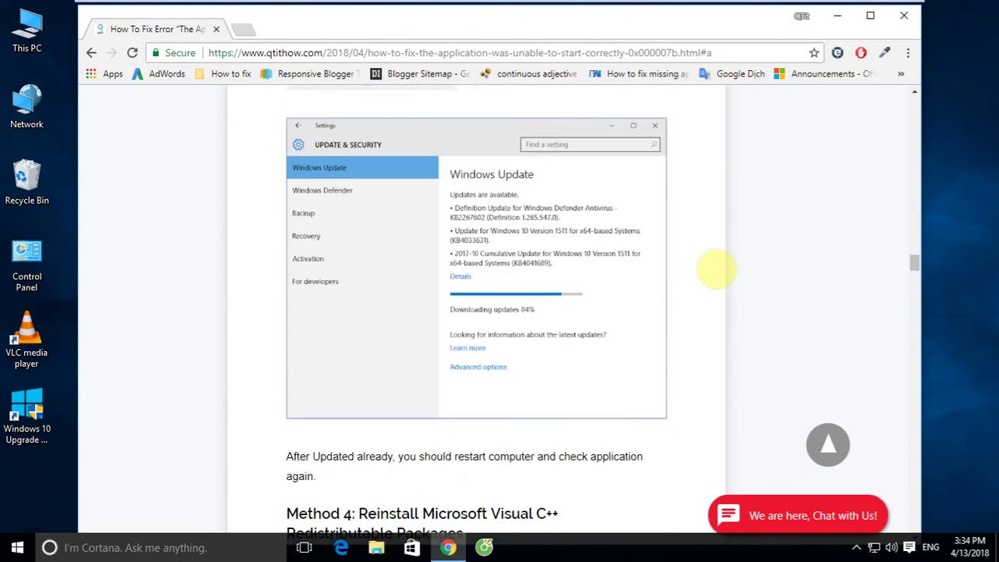
{"action": "scroll", "coordinate": [714, 262], "scroll_direction": "up", "scroll_amount": 1}
{"action": "left_click_drag", "start_coordinate": [286, 147], "coordinate": [523, 181]}
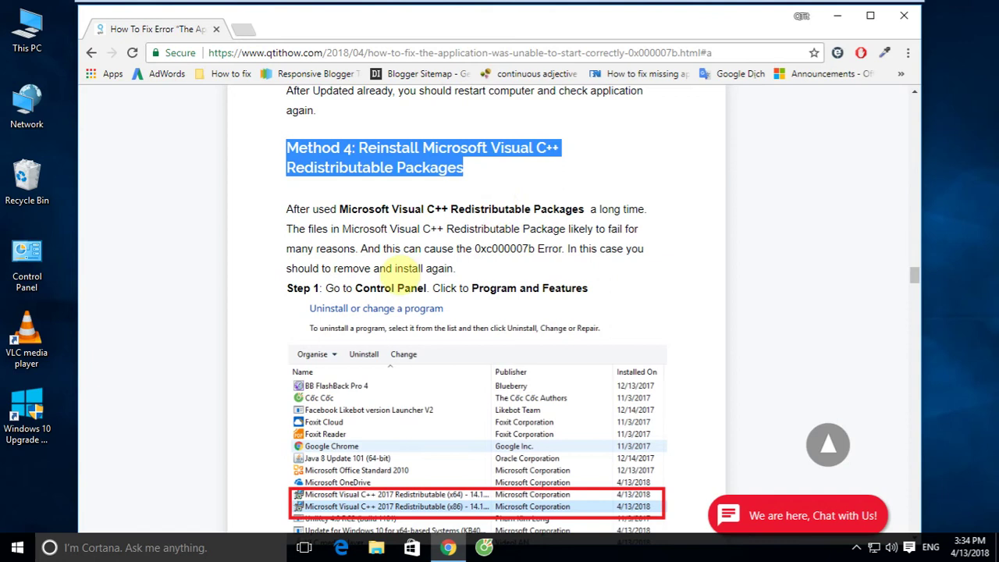
{"action": "scroll", "coordinate": [344, 289], "scroll_direction": "down", "scroll_amount": 2}
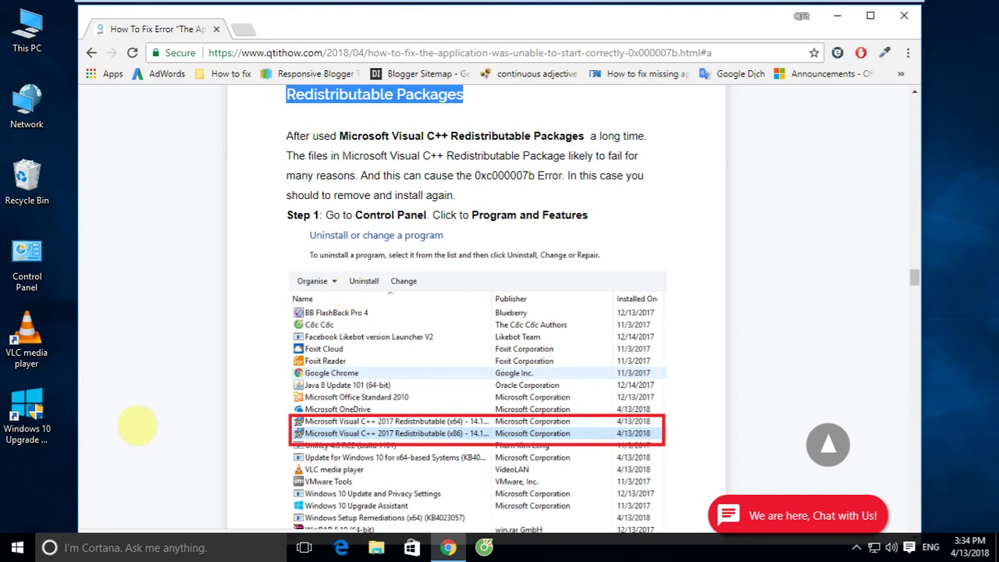
- Open Programs and Features in Control Panel, with its window placed beside the article
{"action": "left_click", "coordinate": [26, 259]}
{"action": "double_click", "coordinate": [27, 258]}
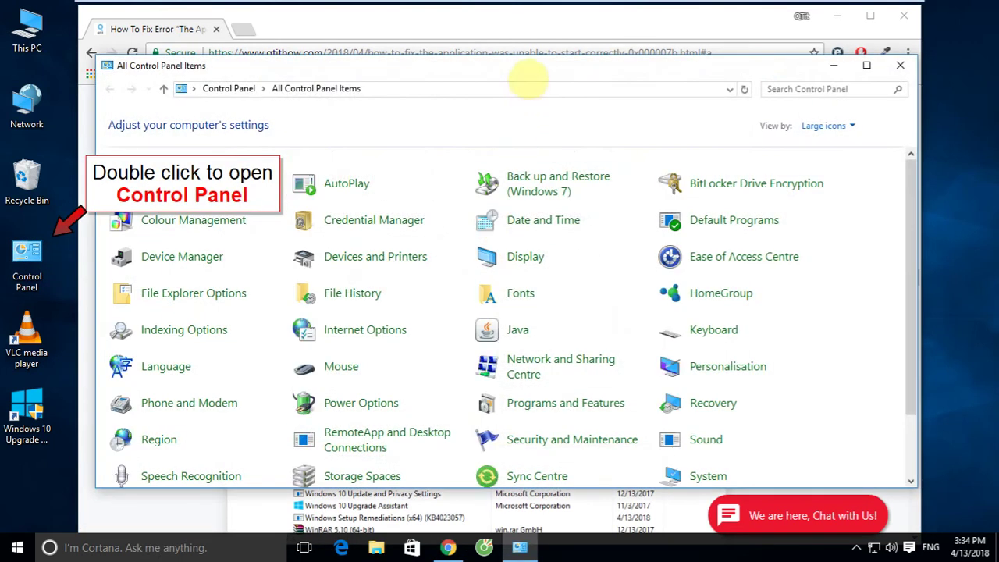
{"action": "left_click_drag", "start_coordinate": [529, 67], "coordinate": [548, 37]}
{"action": "scroll", "coordinate": [709, 315], "scroll_direction": "down", "scroll_amount": 2}
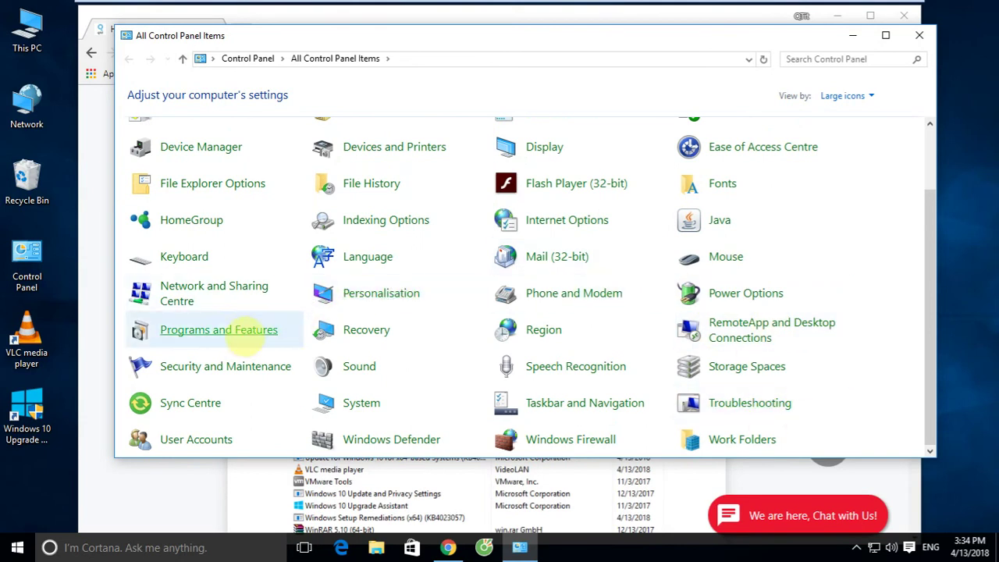
{"action": "left_click_drag", "start_coordinate": [941, 147], "coordinate": [700, 137]}
{"action": "left_click_drag", "start_coordinate": [562, 45], "coordinate": [474, 36]}
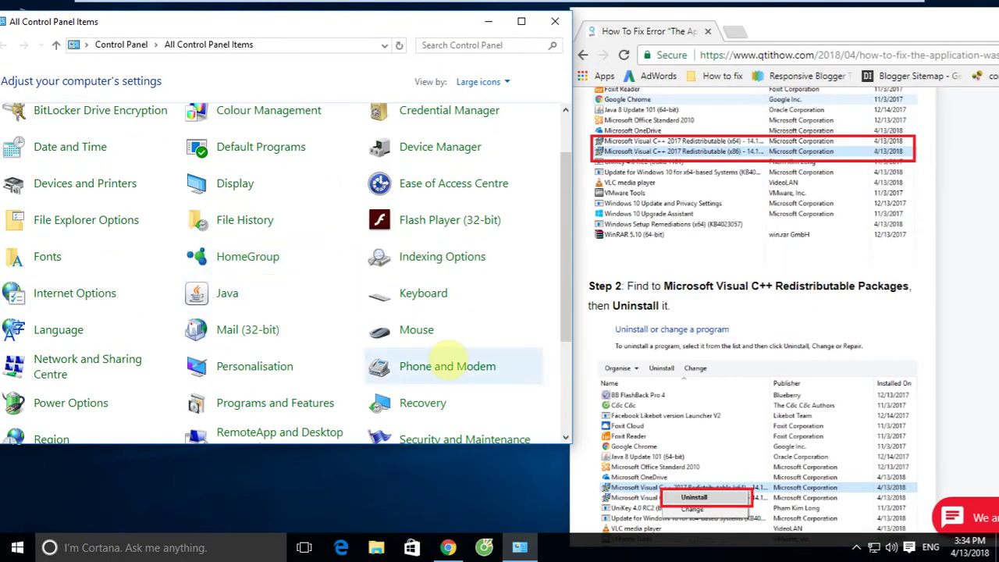
{"action": "scroll", "coordinate": [323, 341], "scroll_direction": "down", "scroll_amount": 2}
{"action": "left_click", "coordinate": [290, 314]}
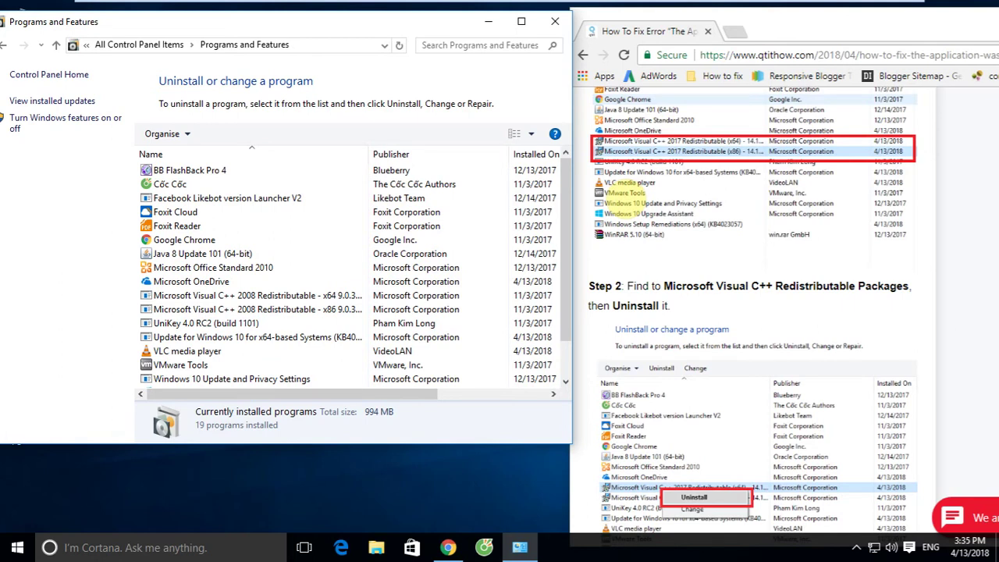
- Uninstall Microsoft Visual C++ 2008 Redistributable - x64 9.0.30729.6161 and allow the change in User Account Control
{"action": "scroll", "coordinate": [235, 225], "scroll_direction": "down", "scroll_amount": 1}
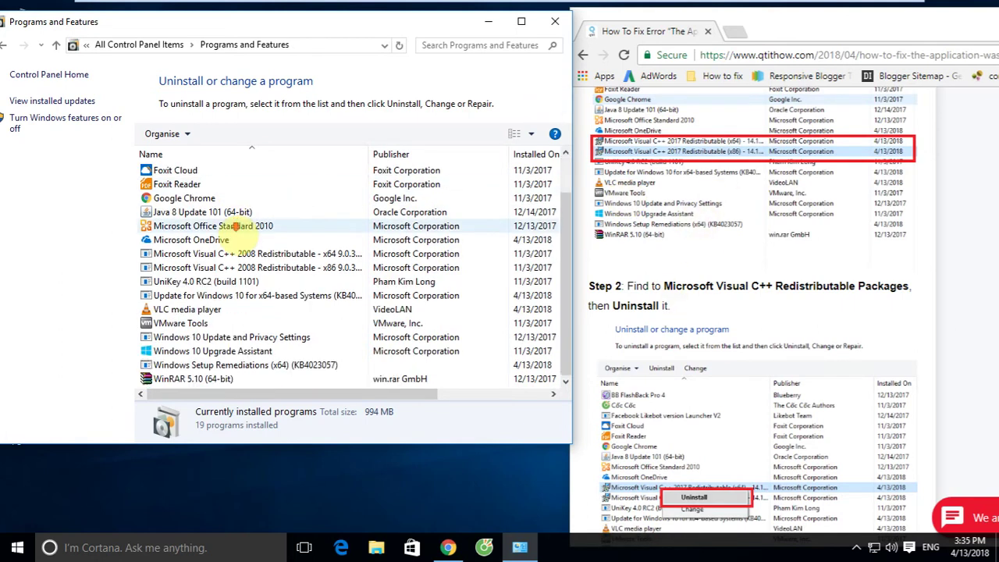
{"action": "left_click", "coordinate": [234, 256]}
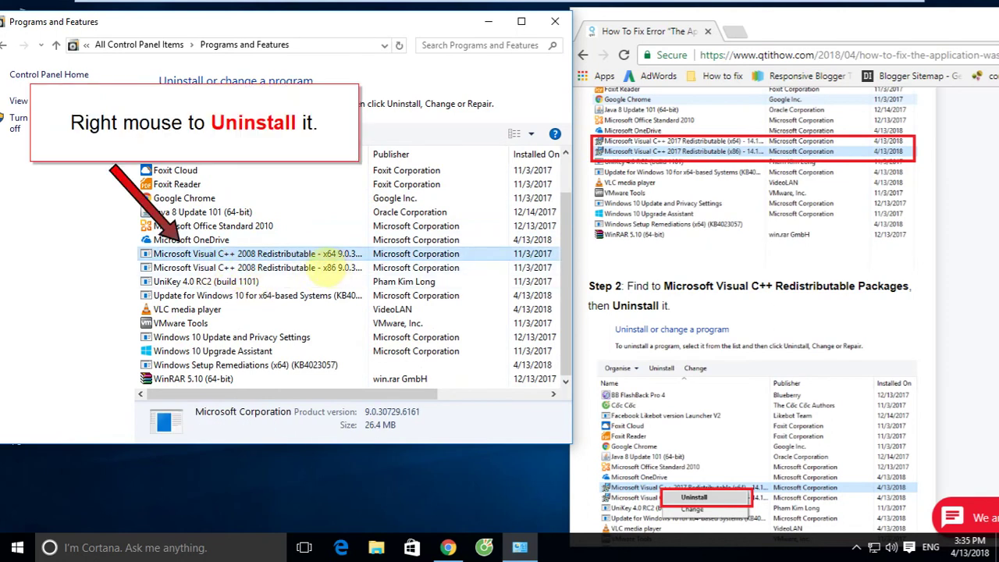
{"action": "right_click", "coordinate": [297, 260]}
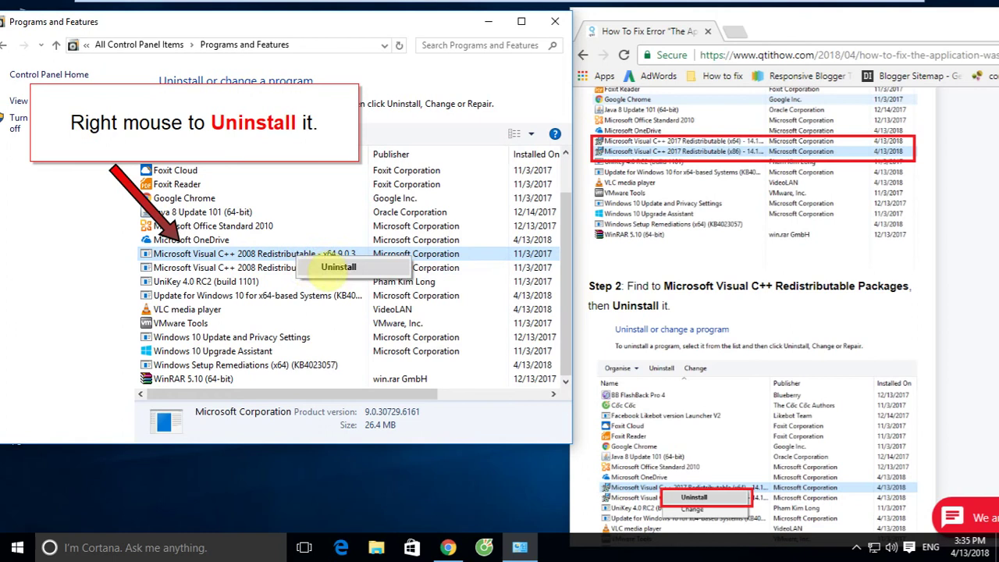
{"action": "left_click", "coordinate": [337, 268]}
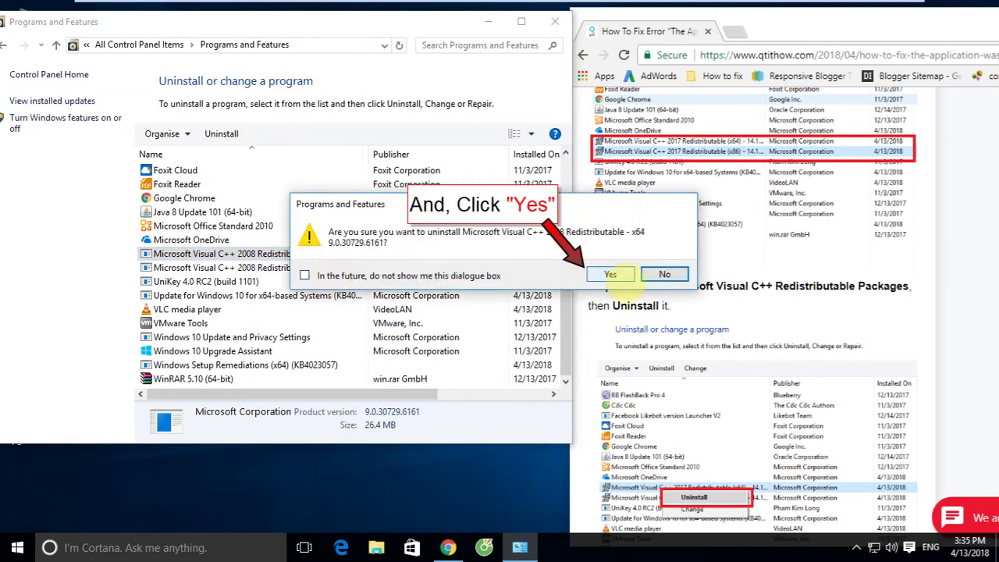
{"action": "left_click", "coordinate": [611, 273]}
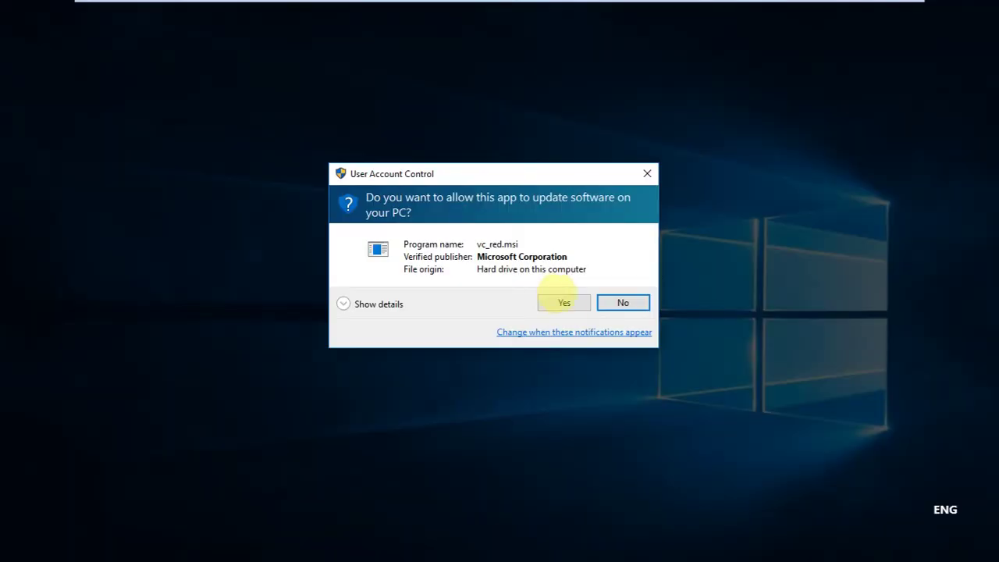
{"action": "left_click", "coordinate": [567, 302]}
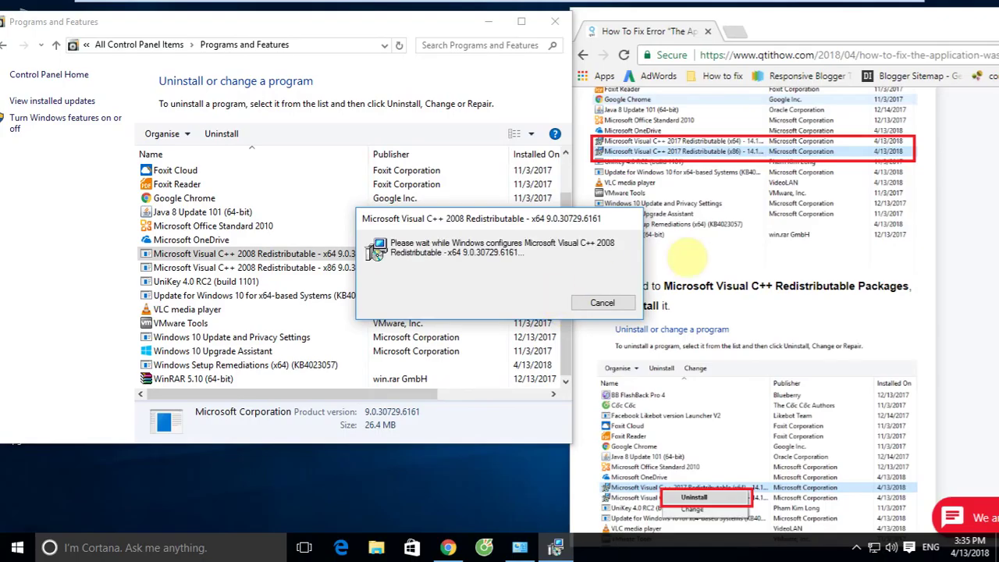
- Review Method 4's Step 2 in the article and highlight its instruction to uninstall the Redistributable Packages
{"action": "scroll", "coordinate": [659, 234], "scroll_direction": "down", "scroll_amount": 2}
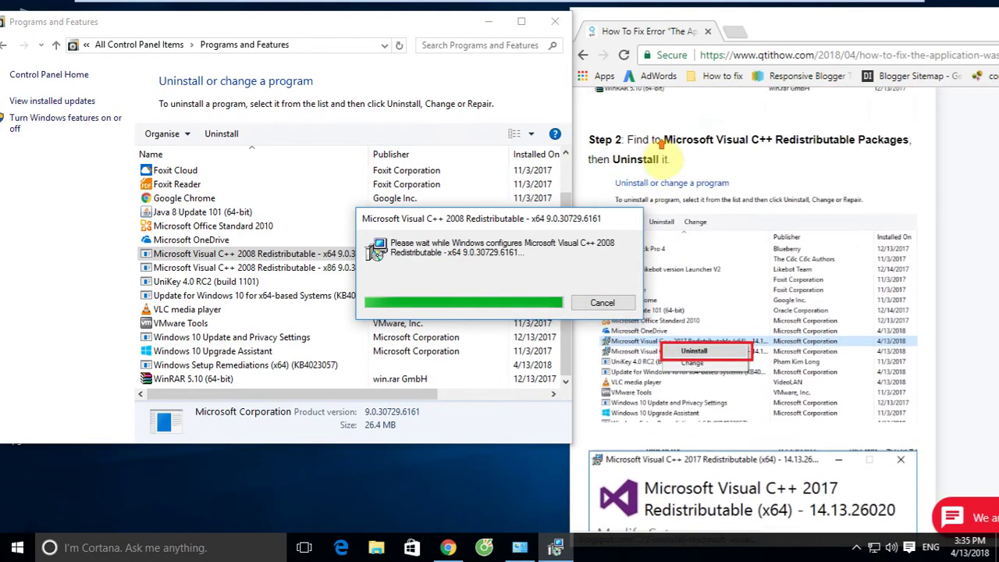
{"action": "scroll", "coordinate": [663, 145], "scroll_direction": "down", "scroll_amount": 1}
{"action": "scroll", "coordinate": [663, 144], "scroll_direction": "up", "scroll_amount": 1}
{"action": "left_click_drag", "start_coordinate": [669, 159], "coordinate": [612, 160]}
{"action": "left_click", "coordinate": [474, 213]}
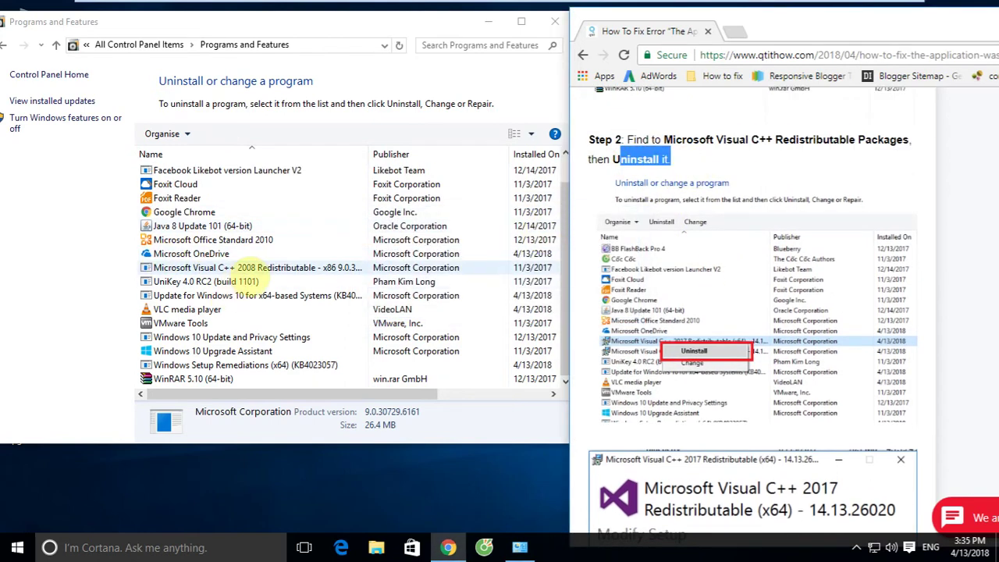
- Uninstall Microsoft Visual C++ 2008 Redistributable - x86 9.0.30729.6161 and allow the change in User Account Control
{"action": "left_click", "coordinate": [238, 268]}
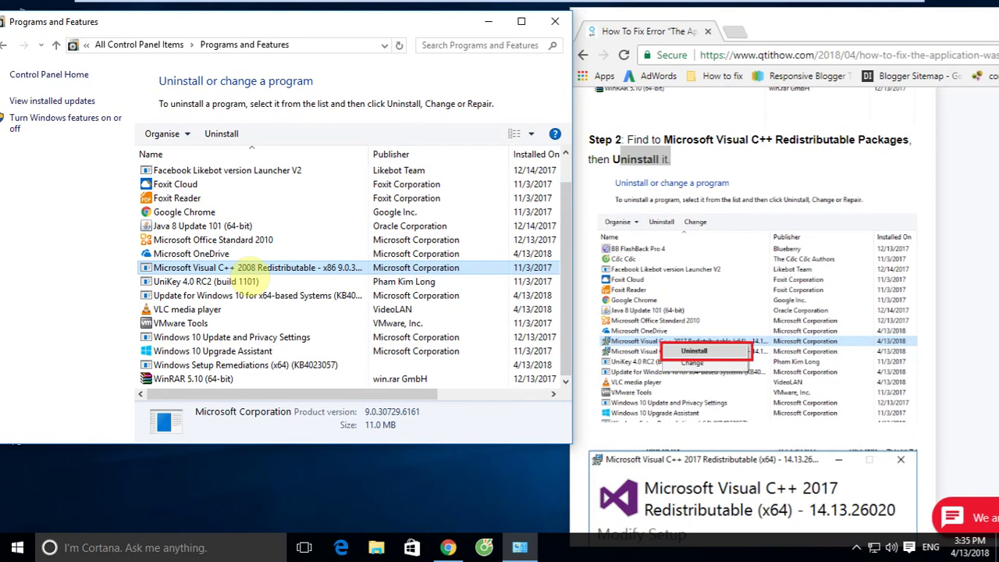
{"action": "right_click", "coordinate": [238, 268]}
{"action": "left_click", "coordinate": [282, 277]}
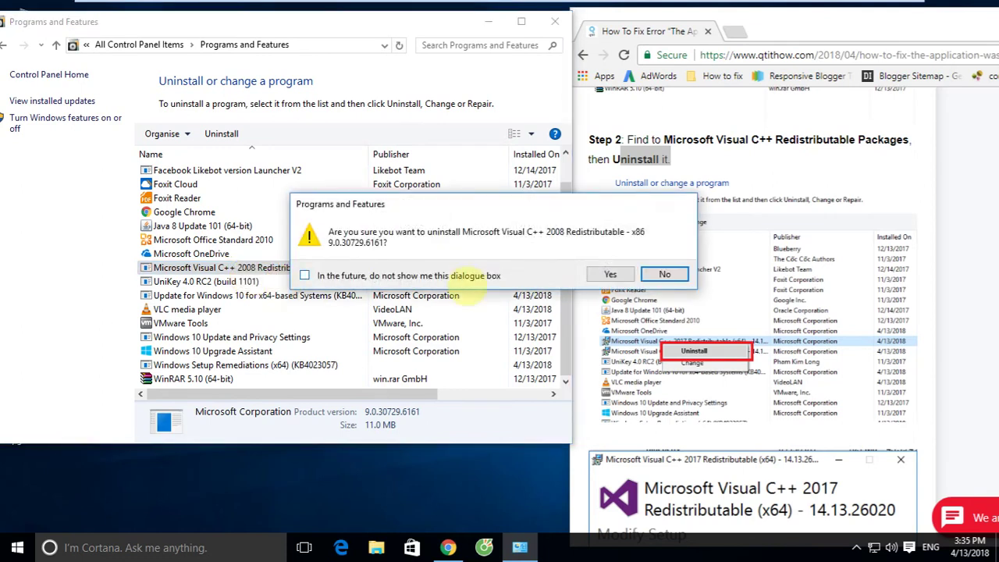
{"action": "left_click", "coordinate": [610, 274]}
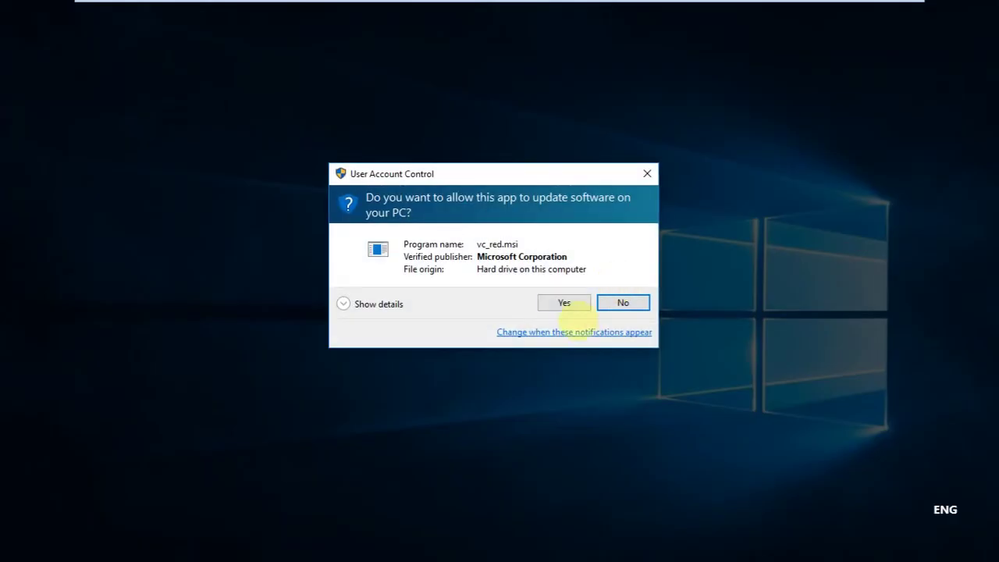
{"action": "left_click", "coordinate": [566, 303]}
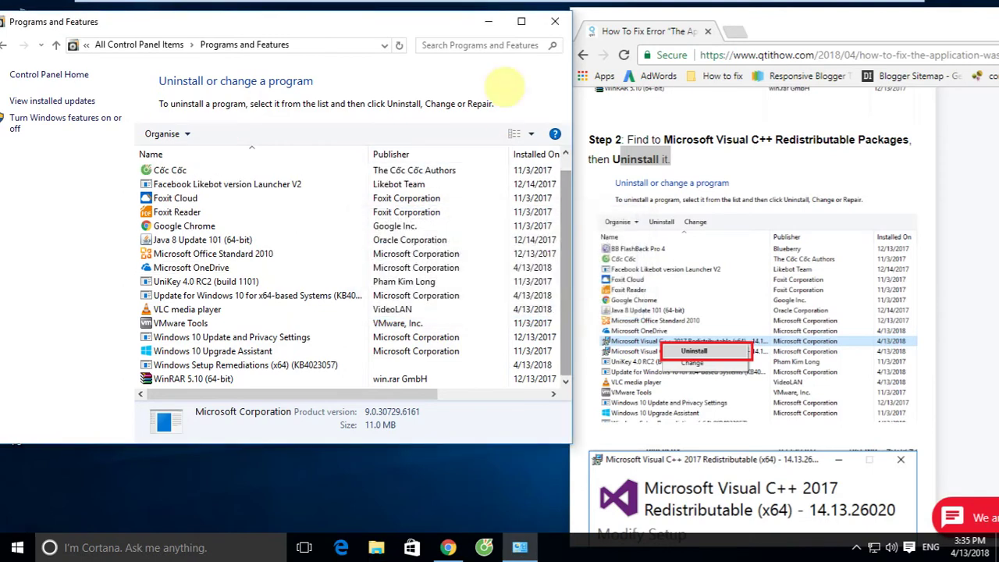
- Close Programs and Features, and move and widen the browser window so the article is fully in view
{"action": "left_click", "coordinate": [555, 21]}
{"action": "left_click_drag", "start_coordinate": [902, 29], "coordinate": [462, 11]}
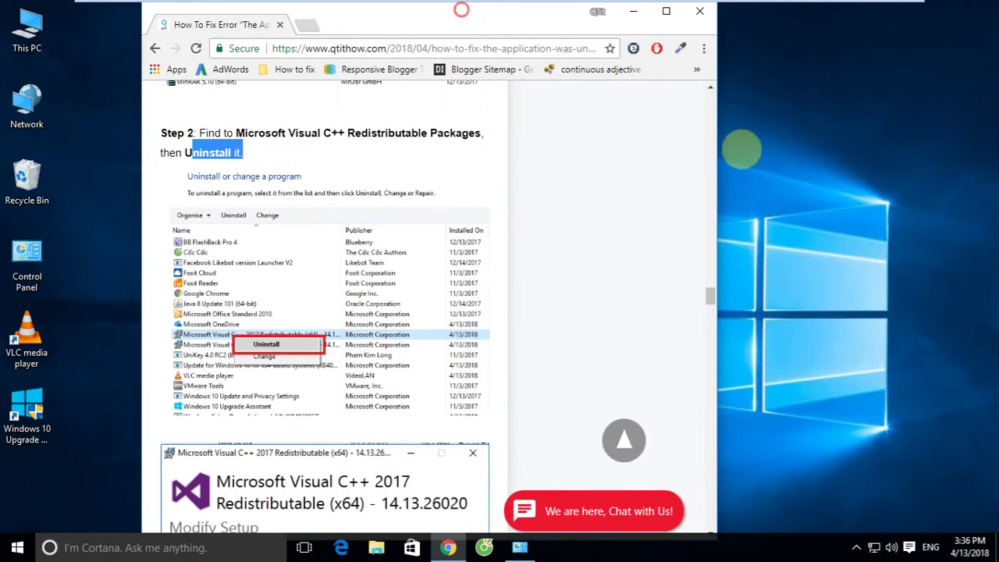
{"action": "left_click_drag", "start_coordinate": [720, 147], "coordinate": [904, 148]}
- Find Method 4's Step 3 in the article and open its Microsoft link for downloading the Visual C++ Redistributable Packages
{"action": "scroll", "coordinate": [566, 257], "scroll_direction": "down", "scroll_amount": 4}
{"action": "scroll", "coordinate": [566, 258], "scroll_direction": "up", "scroll_amount": 4}
{"action": "scroll", "coordinate": [565, 249], "scroll_direction": "up", "scroll_amount": 4}
{"action": "scroll", "coordinate": [569, 252], "scroll_direction": "down", "scroll_amount": 9}
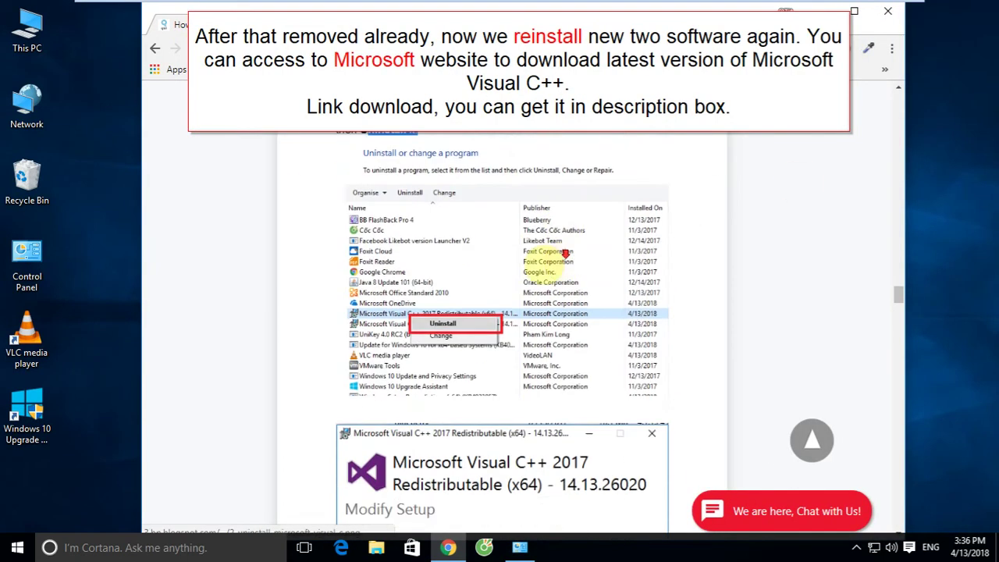
{"action": "scroll", "coordinate": [462, 301], "scroll_direction": "down", "scroll_amount": 8}
{"action": "scroll", "coordinate": [460, 296], "scroll_direction": "up", "scroll_amount": 3}
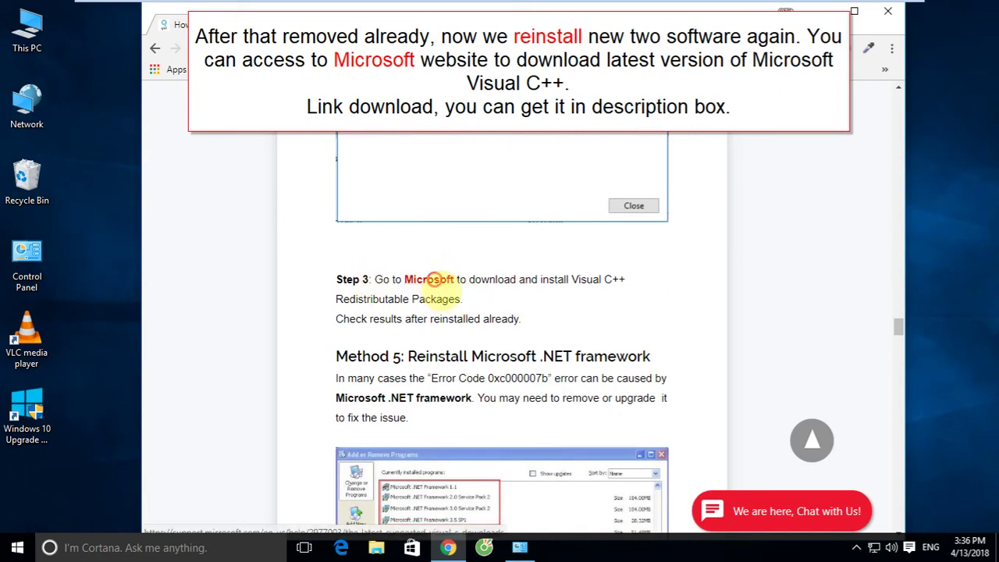
{"action": "left_click", "coordinate": [434, 280]}
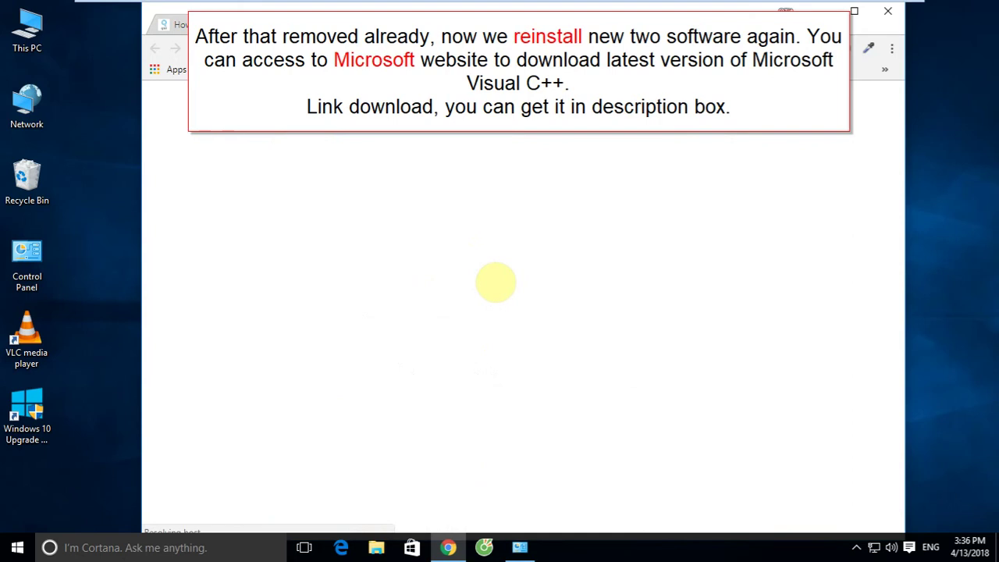
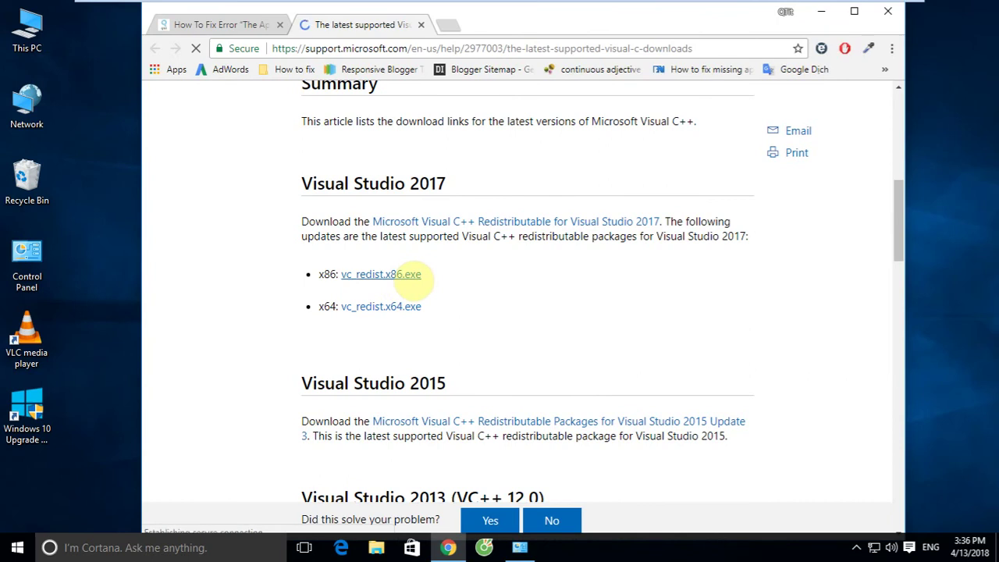
- Download both Visual Studio 2017 redistributables, vc_redist.x86.exe and vc_redist.x64.exe, by opening their links in new browser tabs
{"action": "right_click", "coordinate": [403, 270]}
{"action": "left_click", "coordinate": [441, 273]}
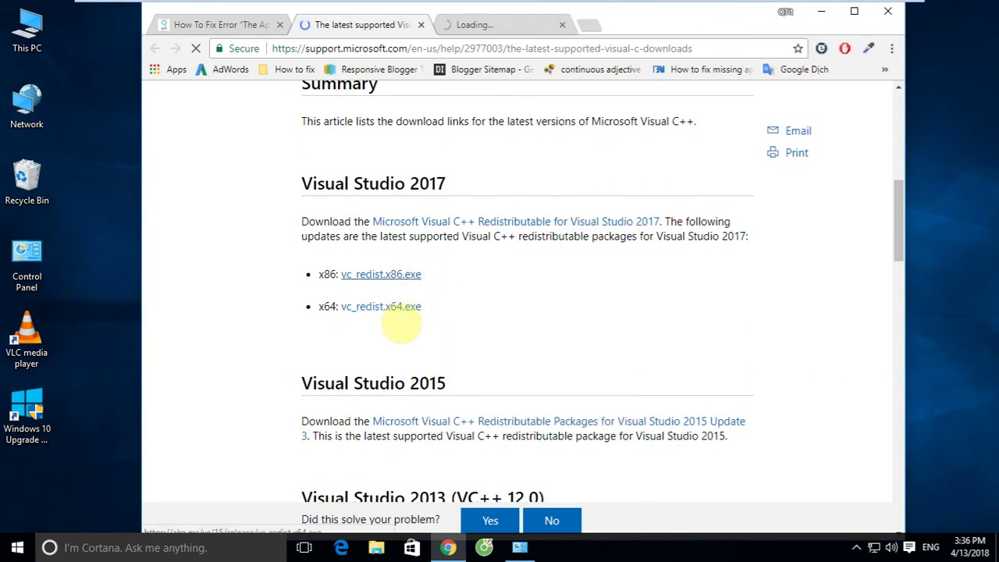
{"action": "right_click", "coordinate": [397, 308]}
{"action": "left_click", "coordinate": [445, 318]}
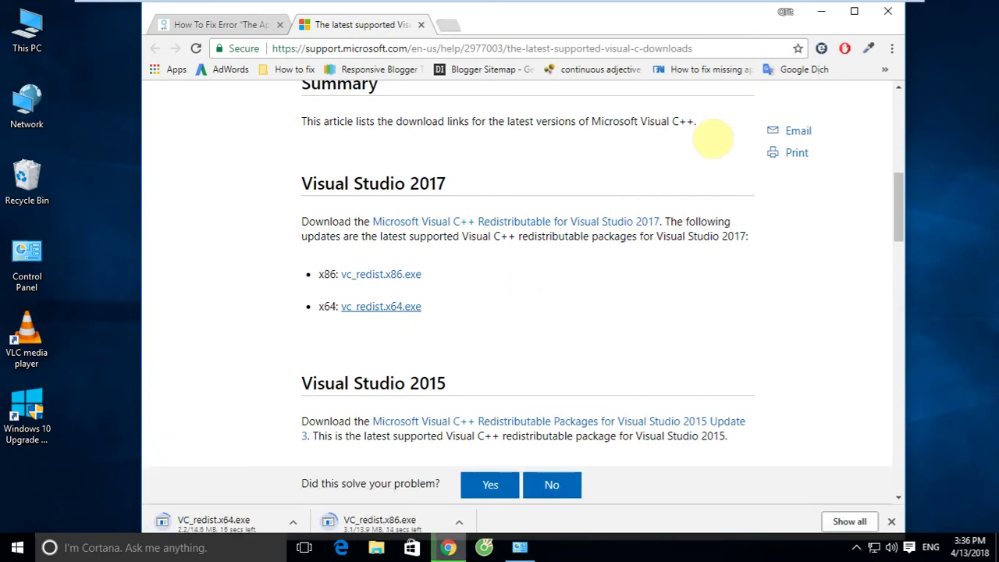
- Return to the fix-guide article and highlight Method 4 Step 3's instruction to download and install Visual C++
{"action": "left_click", "coordinate": [222, 22]}
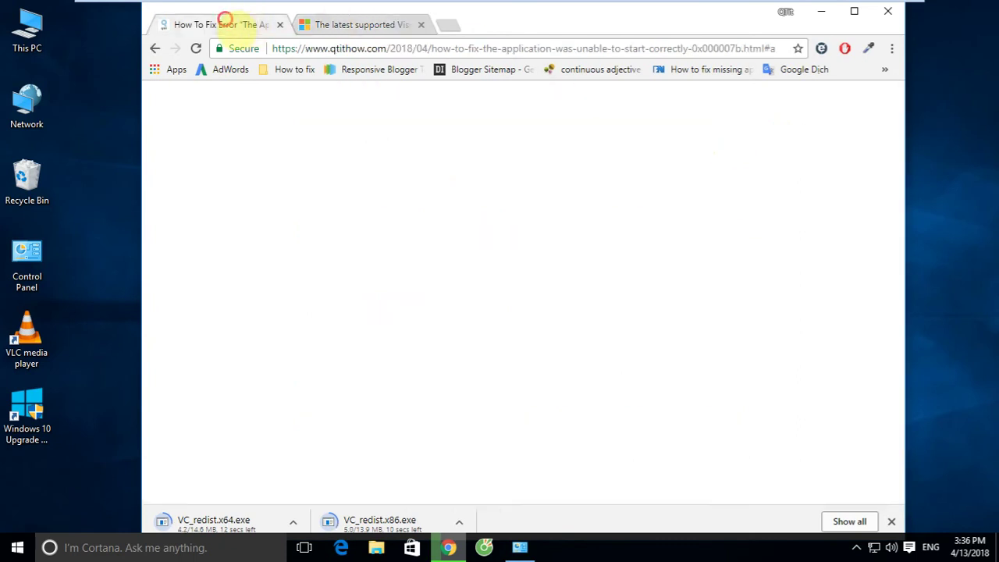
{"action": "scroll", "coordinate": [653, 252], "scroll_direction": "down", "scroll_amount": 4}
{"action": "scroll", "coordinate": [652, 252], "scroll_direction": "up", "scroll_amount": 4}
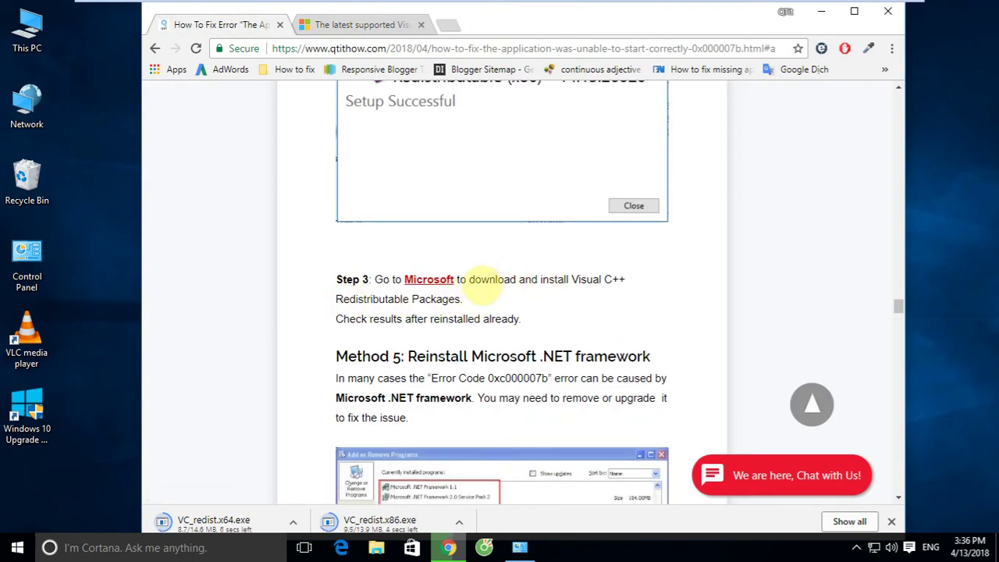
{"action": "left_click_drag", "start_coordinate": [476, 281], "coordinate": [625, 278]}
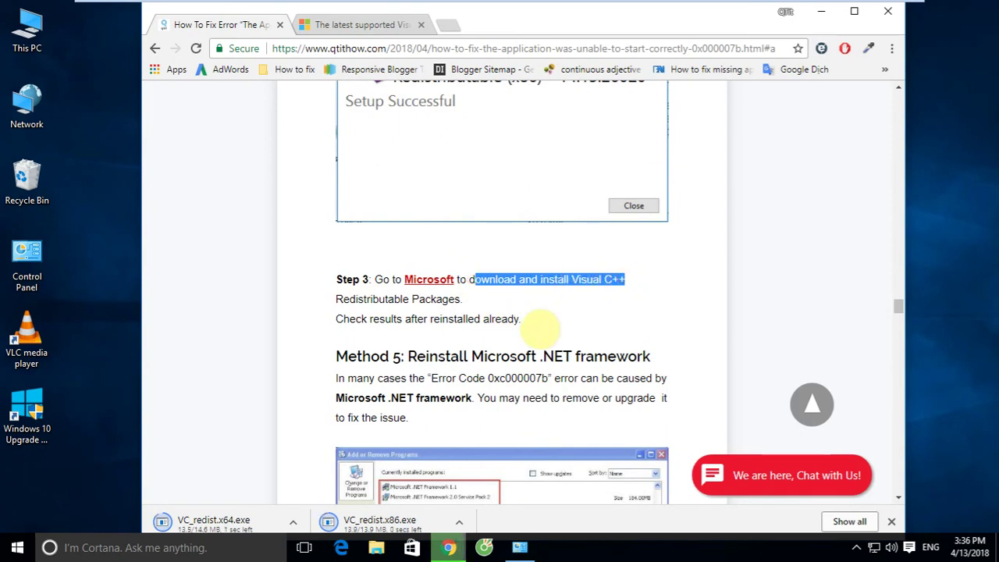
- Go back to Microsoft's Visual C++ downloads page and look through the packages offered for each Visual Studio version
{"action": "left_click", "coordinate": [364, 25]}
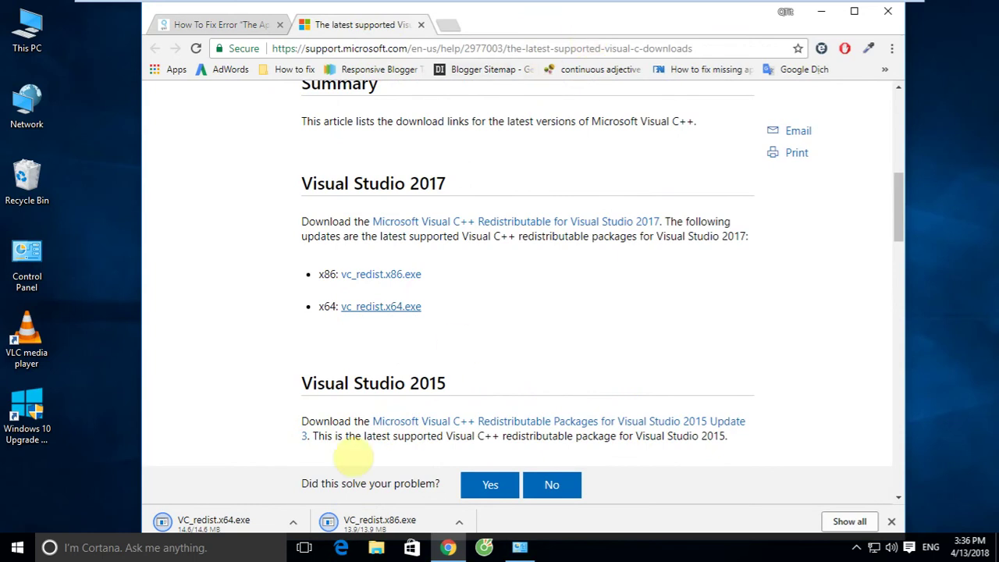
{"action": "scroll", "coordinate": [777, 383], "scroll_direction": "down", "scroll_amount": 1}
{"action": "scroll", "coordinate": [777, 383], "scroll_direction": "down", "scroll_amount": 3}
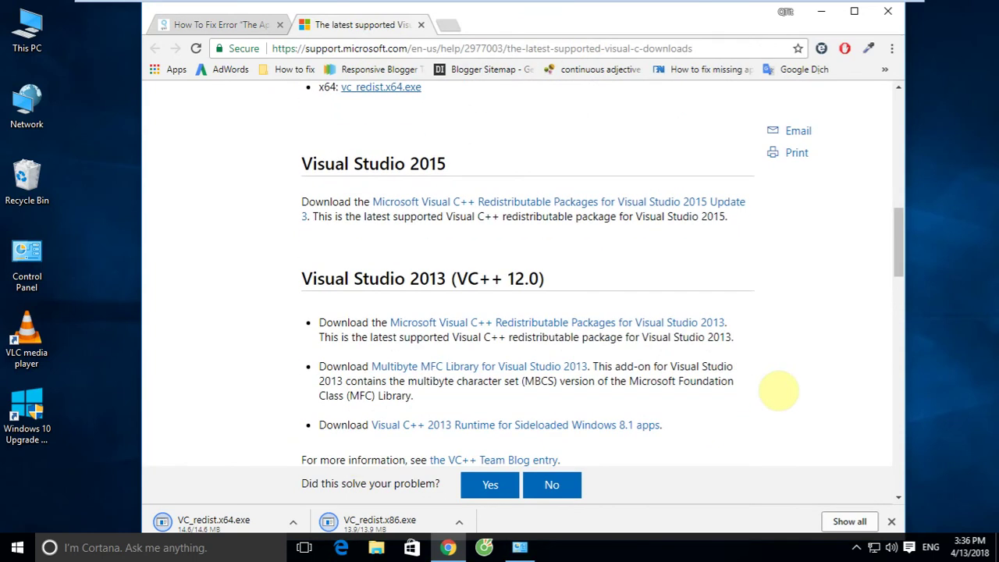
{"action": "scroll", "coordinate": [778, 391], "scroll_direction": "down", "scroll_amount": 9}
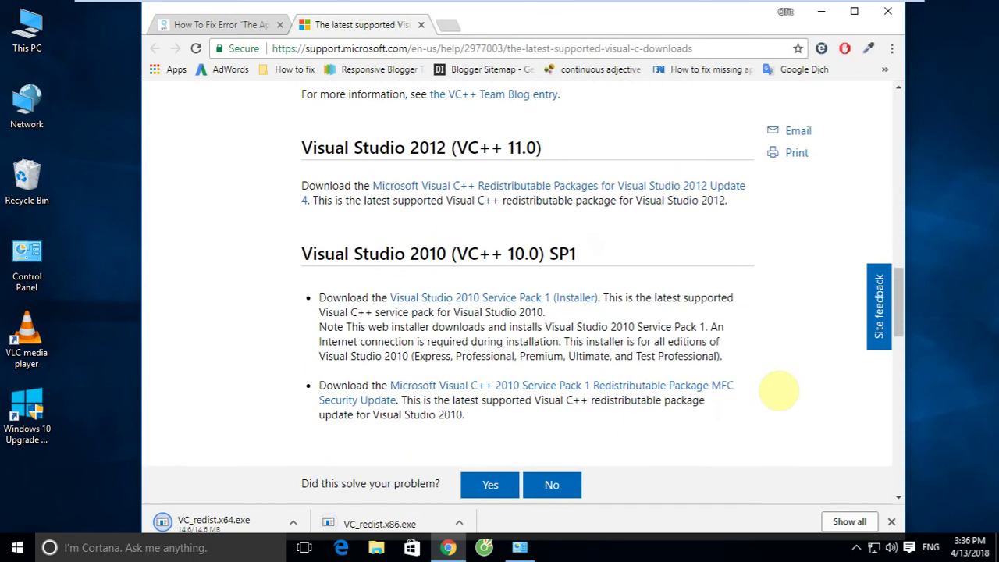
{"action": "scroll", "coordinate": [777, 383], "scroll_direction": "down", "scroll_amount": 6}
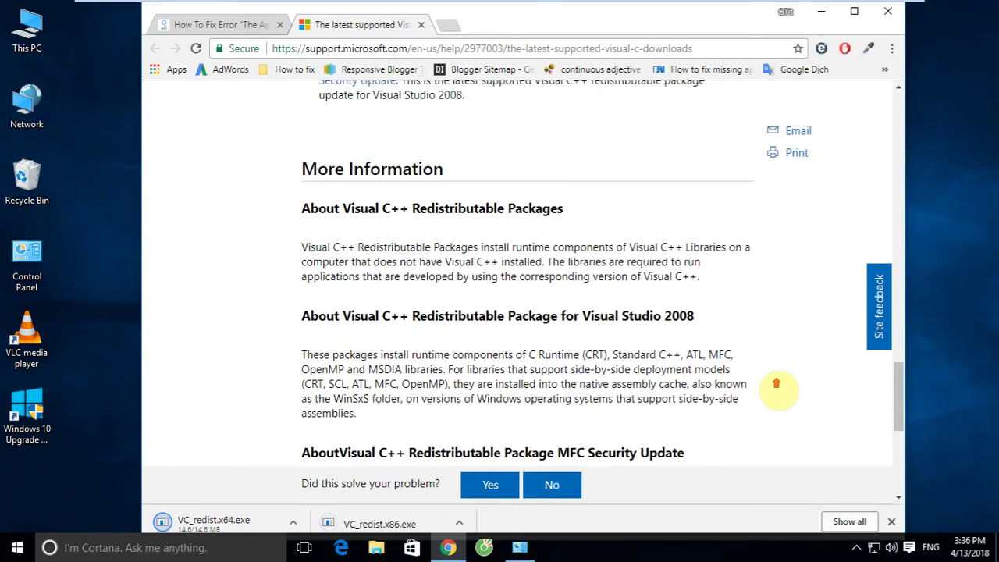
{"action": "scroll", "coordinate": [776, 383], "scroll_direction": "up", "scroll_amount": 10}
{"action": "scroll", "coordinate": [777, 382], "scroll_direction": "up", "scroll_amount": 10}
{"action": "scroll", "coordinate": [777, 381], "scroll_direction": "down", "scroll_amount": 4}
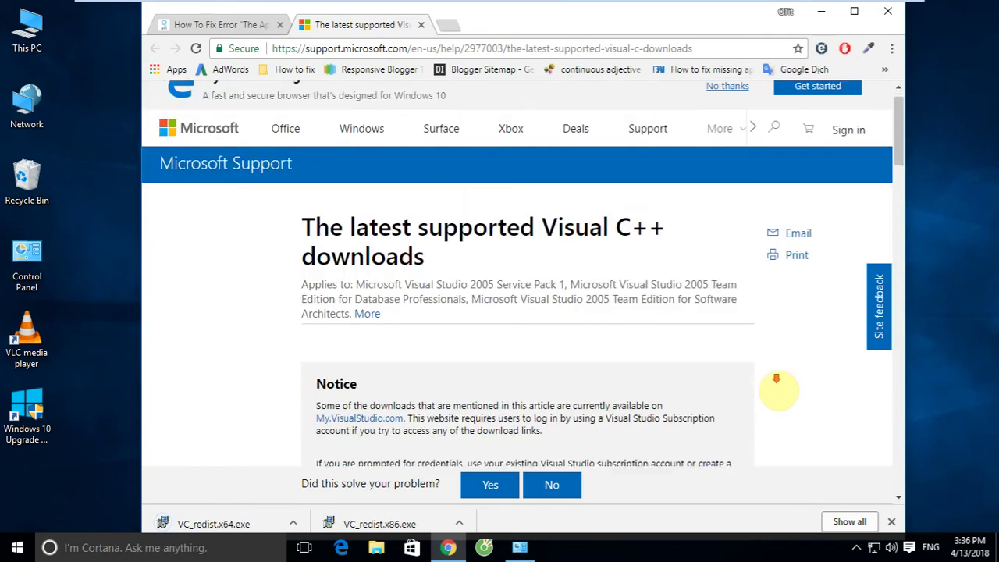
{"action": "scroll", "coordinate": [777, 383], "scroll_direction": "down", "scroll_amount": 3}
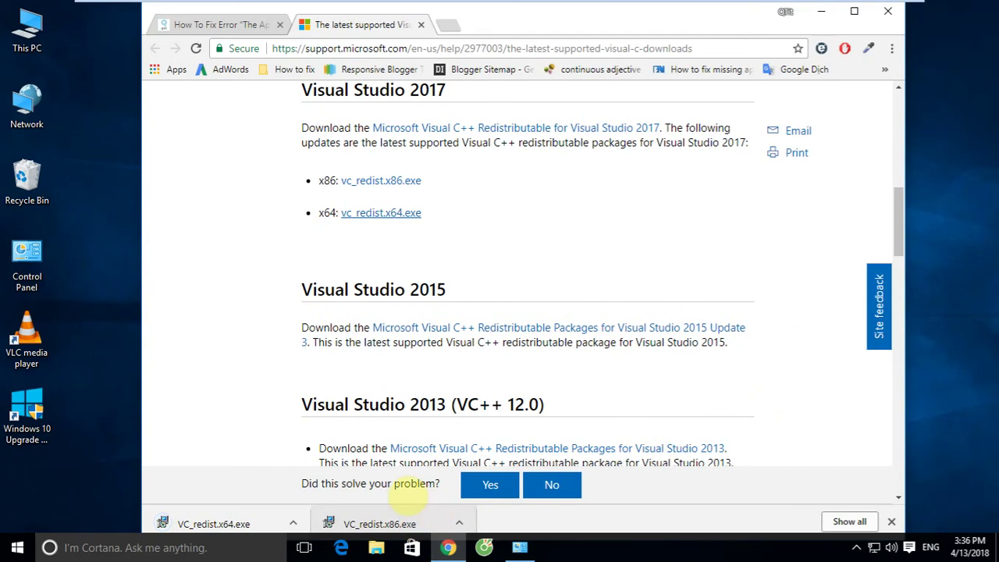
- Install Microsoft Visual C++ 2017 Redistributable (x64) from VC_redist.x64.exe, accepting the license terms, and close the setup
{"action": "left_click", "coordinate": [207, 524]}
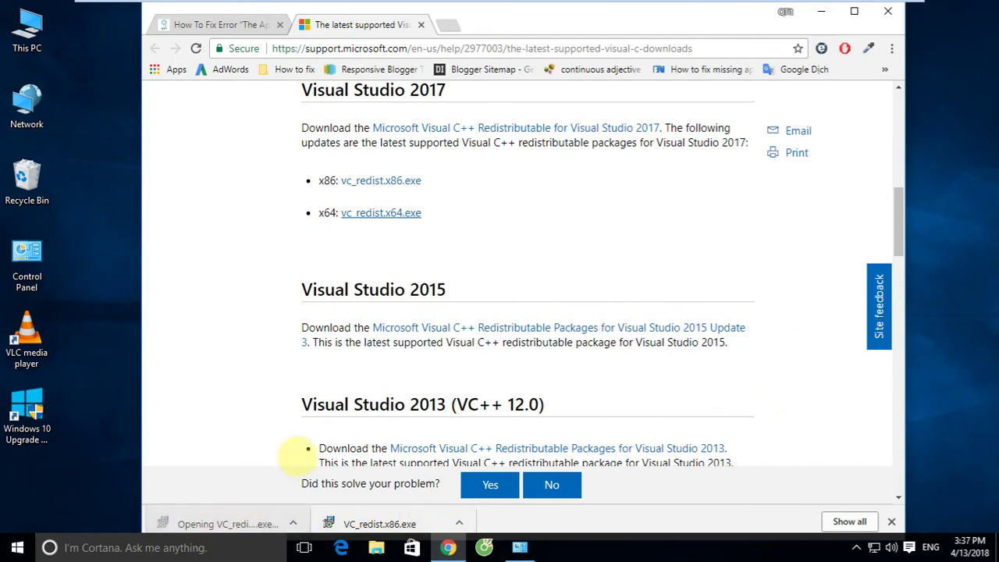
{"action": "left_click", "coordinate": [547, 288]}
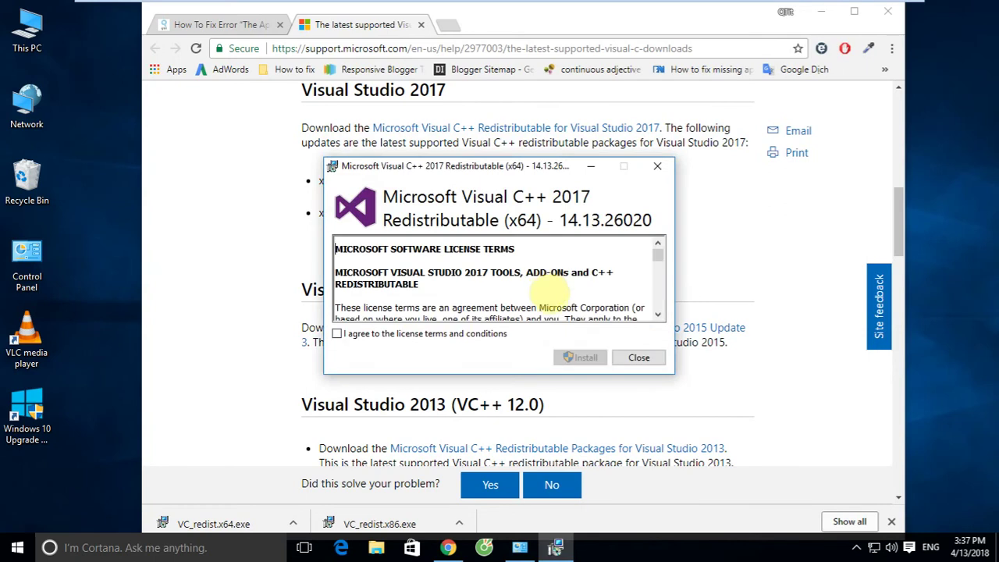
{"action": "left_click", "coordinate": [403, 333]}
{"action": "left_click", "coordinate": [556, 357]}
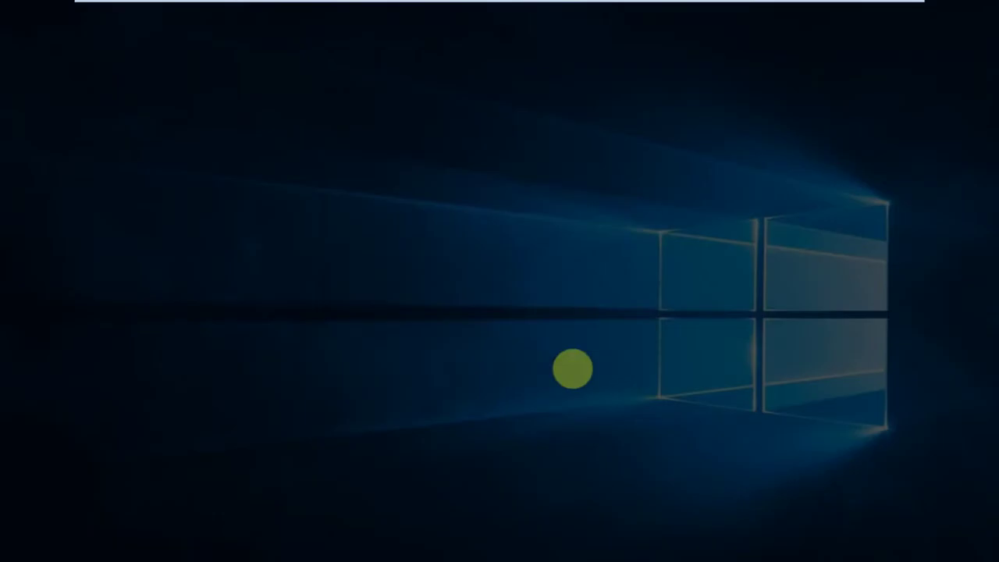
{"action": "left_click", "coordinate": [562, 307]}
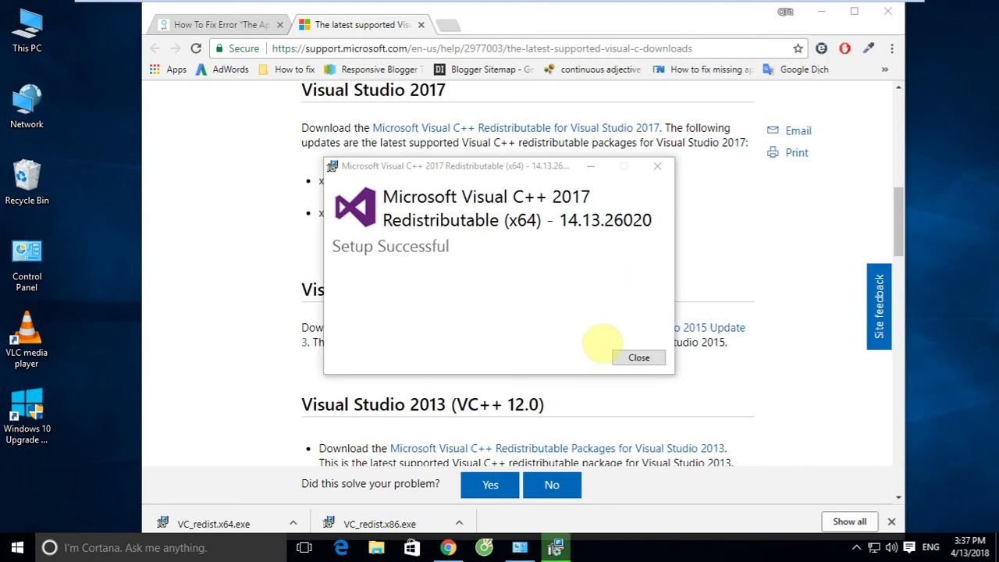
{"action": "left_click", "coordinate": [644, 358]}
- Install Microsoft Visual C++ 2017 Redistributable (x86) from VC_redist.x86.exe, accepting the license terms, and close the setup
{"action": "left_click", "coordinate": [375, 525]}
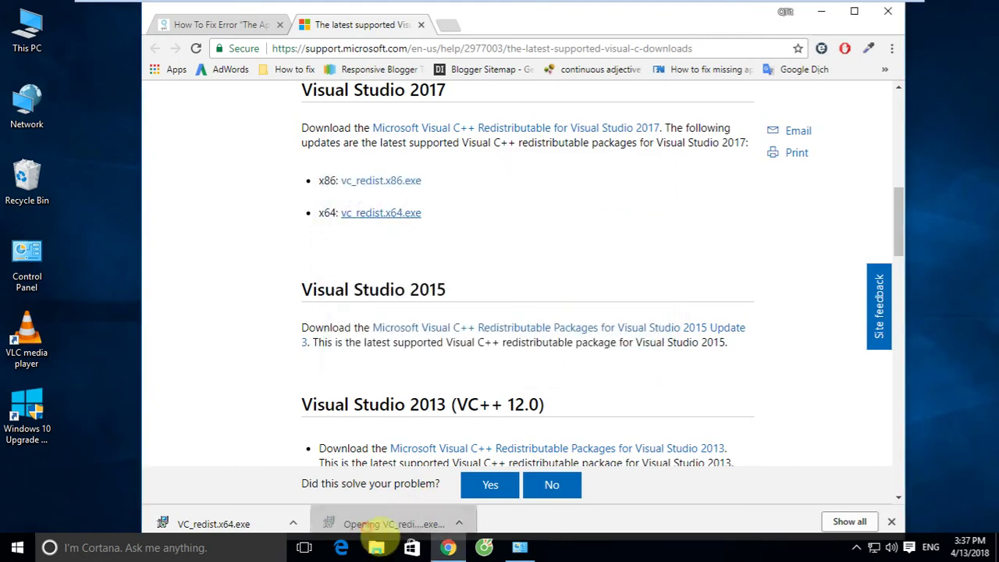
{"action": "left_click", "coordinate": [540, 288]}
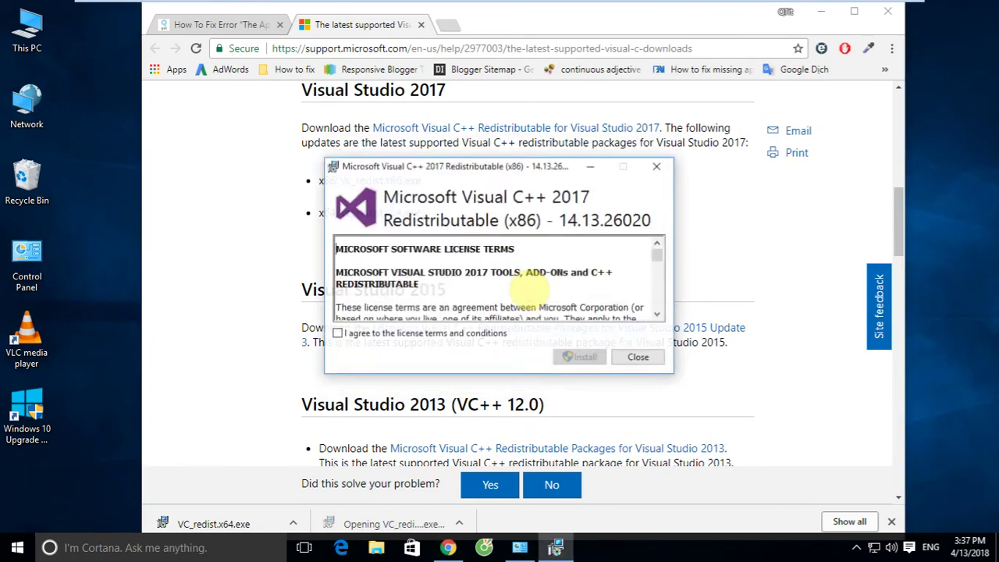
{"action": "left_click", "coordinate": [420, 336]}
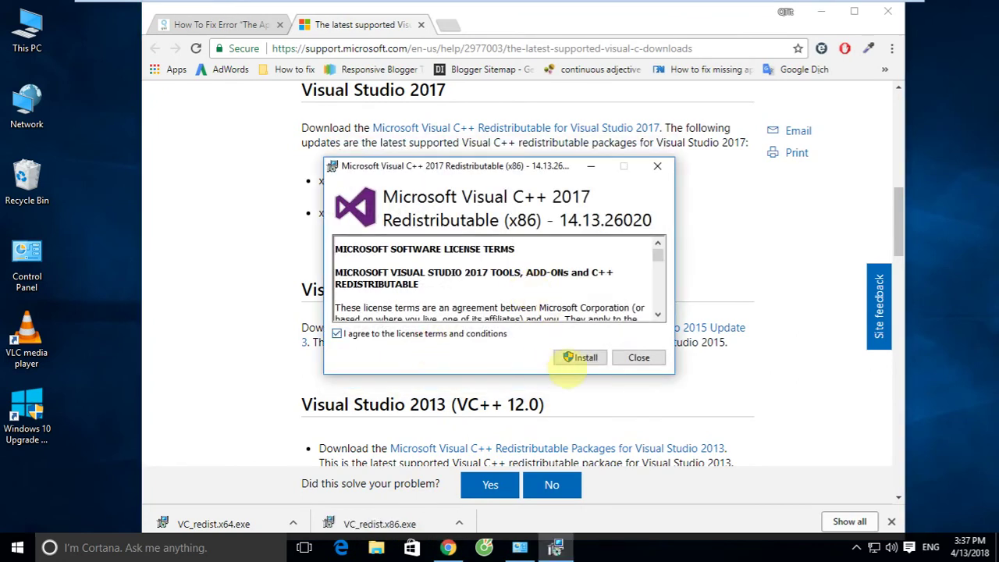
{"action": "left_click", "coordinate": [570, 360]}
{"action": "left_click", "coordinate": [565, 308]}
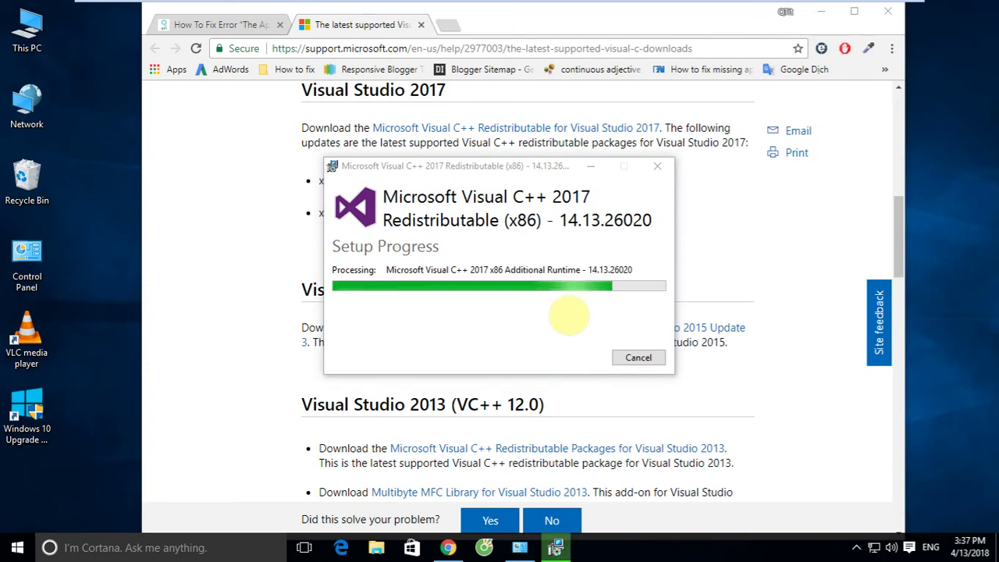
{"action": "left_click", "coordinate": [639, 357]}
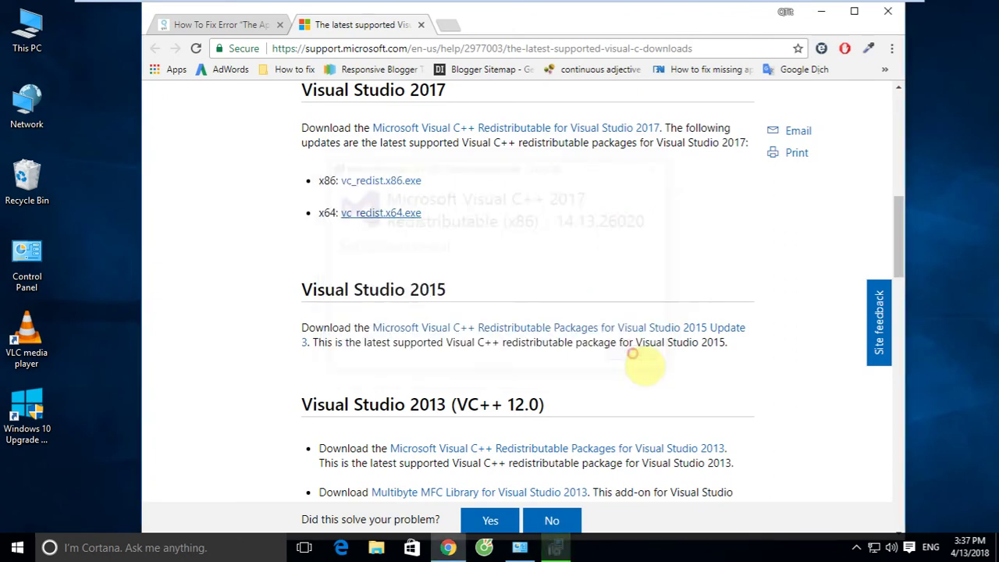
- Refresh the Programs and Features list, check it for the Visual C++ 2017 redistributables, and close the window
{"action": "left_click", "coordinate": [521, 549]}
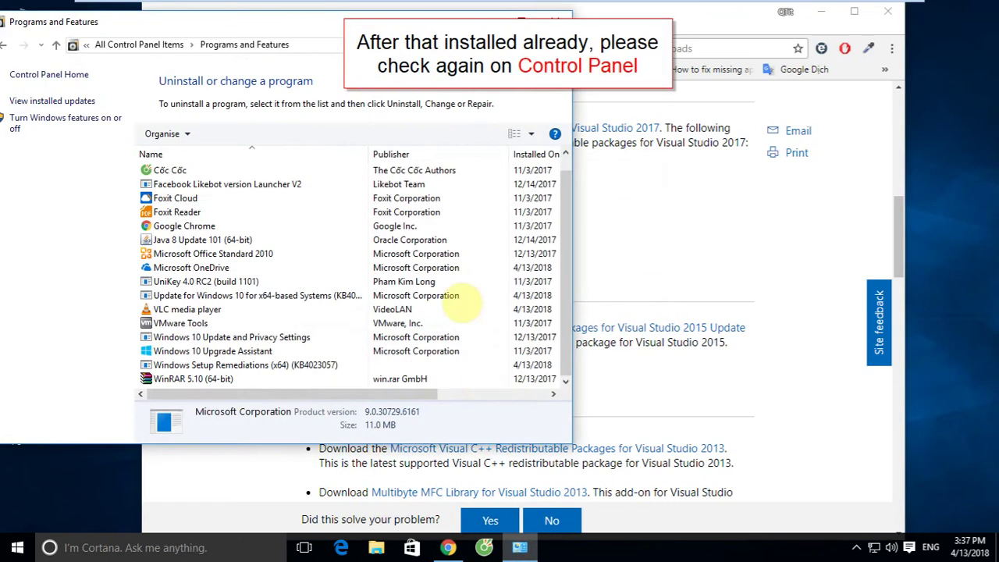
{"action": "right_click", "coordinate": [289, 207]}
{"action": "left_click", "coordinate": [330, 267]}
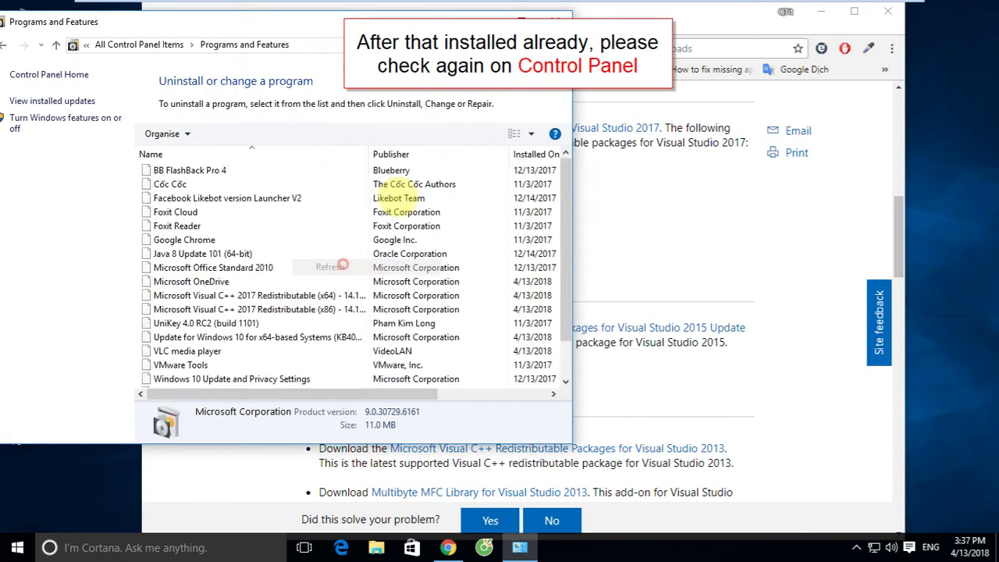
{"action": "left_click_drag", "start_coordinate": [234, 22], "coordinate": [391, 36]}
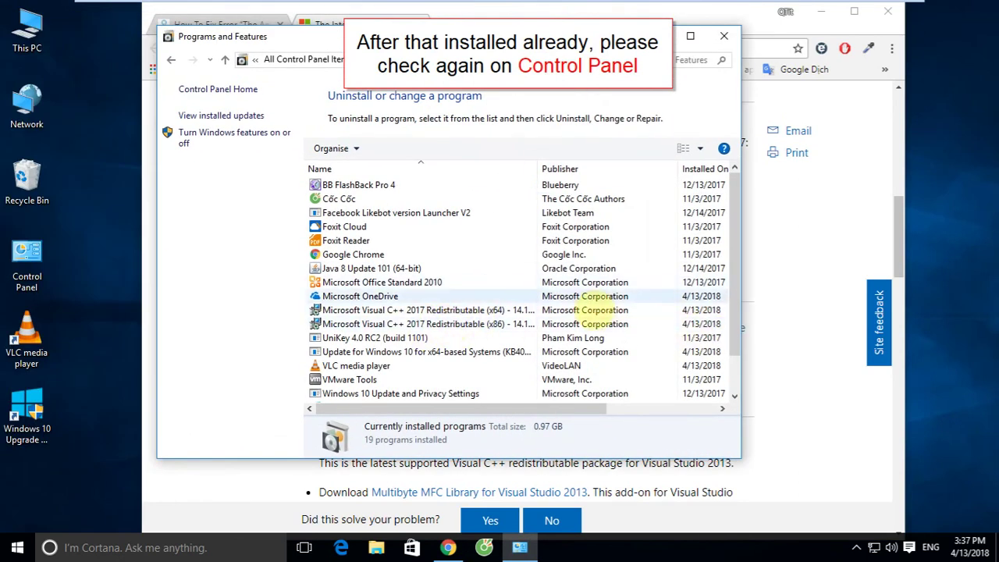
{"action": "left_click", "coordinate": [724, 36]}
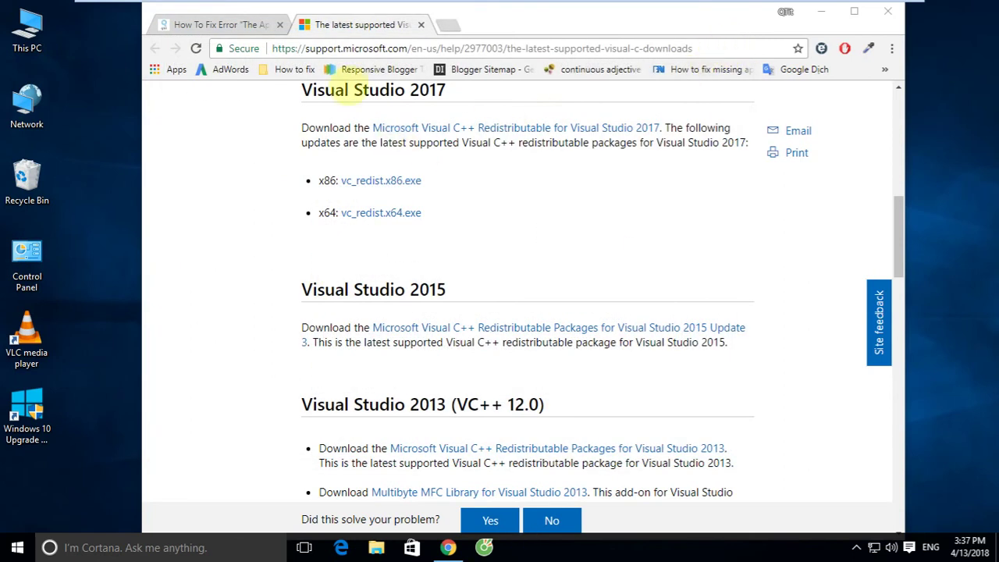
- Return to the fix-guide article and highlight the heading "Method 5: Reinstall Microsoft .NET framework"
{"action": "left_click", "coordinate": [209, 24]}
{"action": "scroll", "coordinate": [565, 191], "scroll_direction": "down", "scroll_amount": 2}
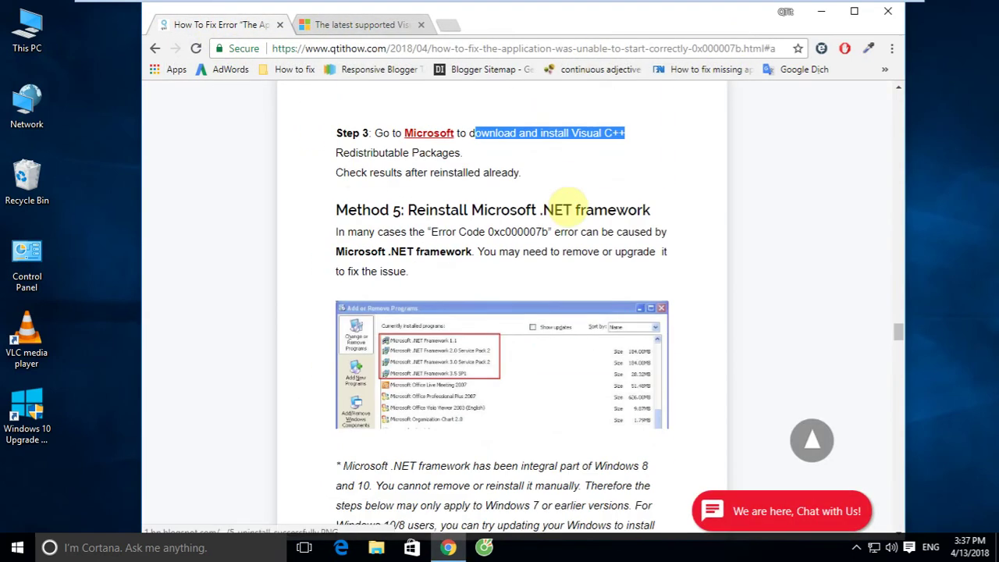
{"action": "left_click_drag", "start_coordinate": [330, 209], "coordinate": [661, 208]}
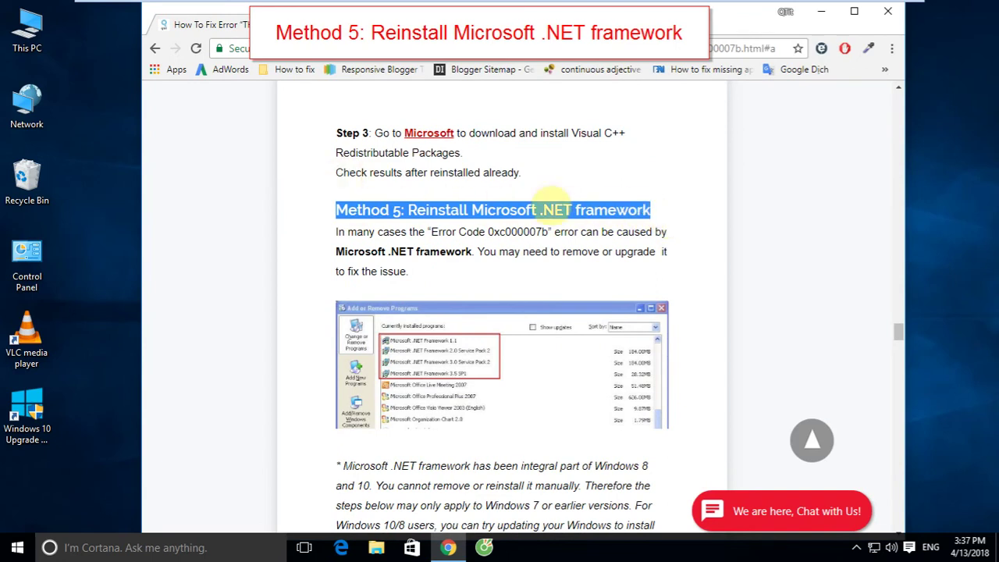
- View Method 5's Add or Remove Programs screenshot enlarged, and close the enlarged image
{"action": "scroll", "coordinate": [547, 207], "scroll_direction": "down", "scroll_amount": 2}
{"action": "scroll", "coordinate": [546, 196], "scroll_direction": "up", "scroll_amount": 3}
{"action": "scroll", "coordinate": [549, 198], "scroll_direction": "down", "scroll_amount": 2}
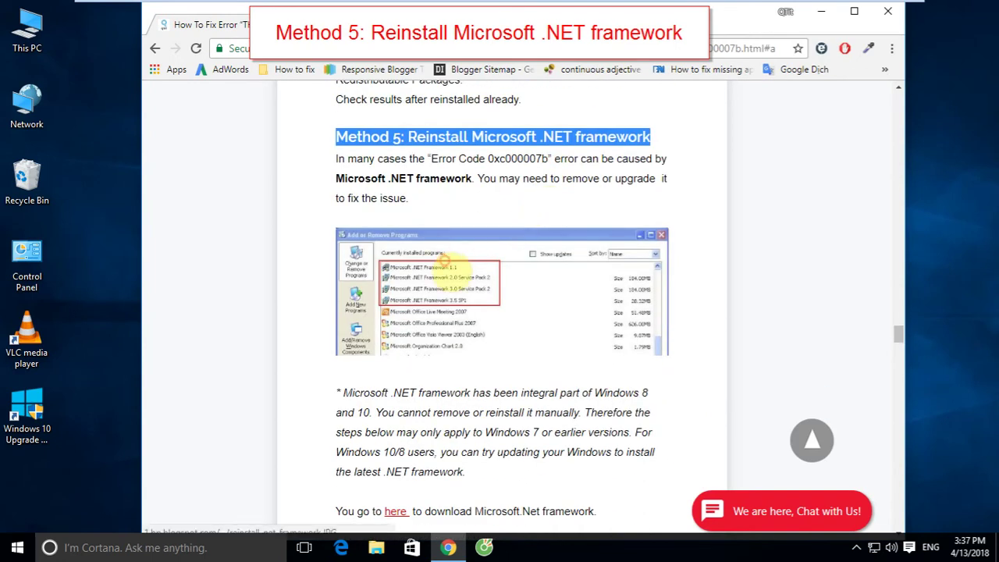
{"action": "left_click", "coordinate": [444, 262]}
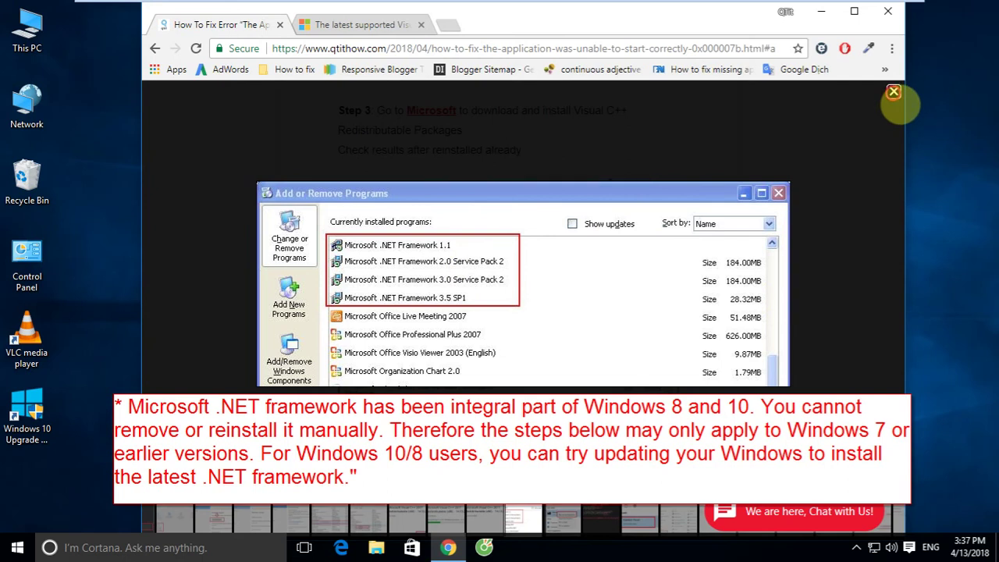
{"action": "left_click", "coordinate": [894, 92]}
- Highlight Method 5's note about .NET framework on Windows 8 and 10 while reading it, and clear the highlight
{"action": "scroll", "coordinate": [422, 266], "scroll_direction": "down", "scroll_amount": 3}
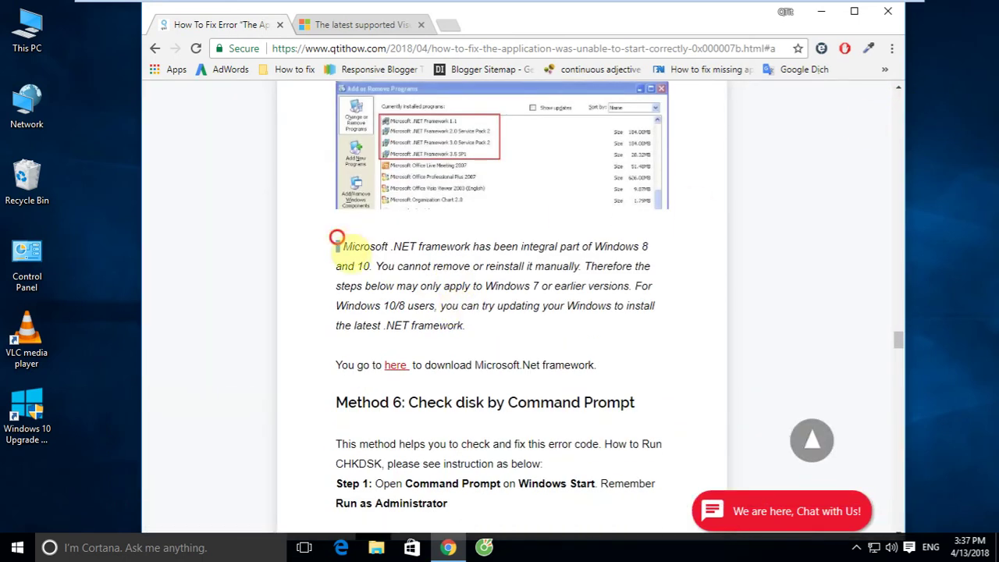
{"action": "left_click_drag", "start_coordinate": [337, 238], "coordinate": [549, 326]}
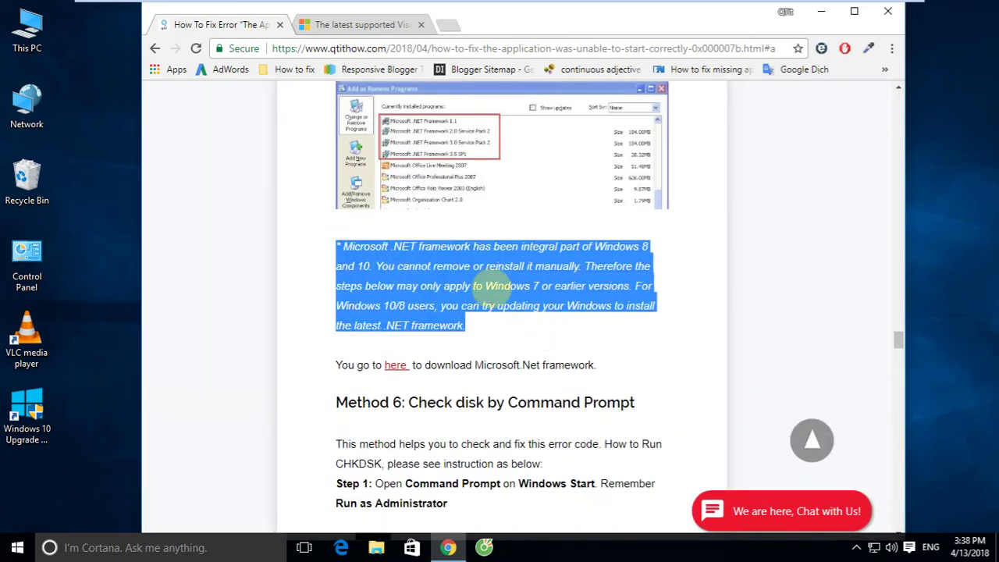
{"action": "left_click", "coordinate": [535, 288]}
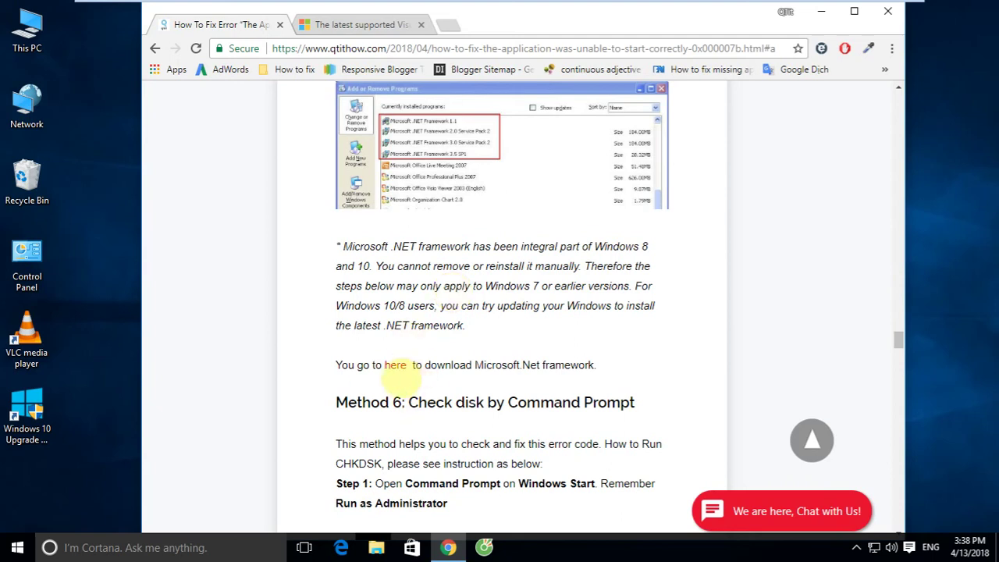
- Open Method 5's Microsoft .NET framework download link and look over the .NET Downloads page for Windows
{"action": "left_click", "coordinate": [396, 365]}
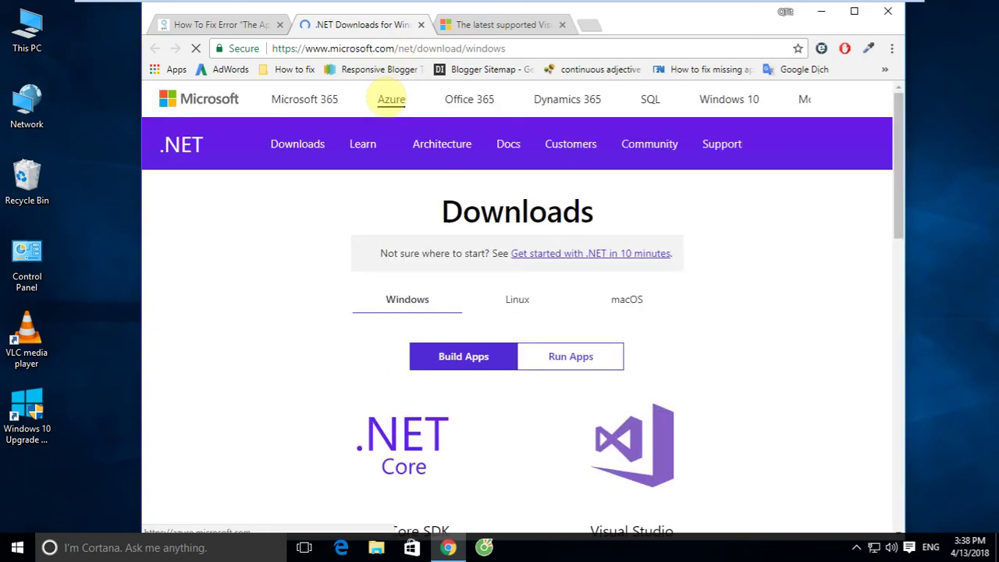
{"action": "scroll", "coordinate": [536, 191], "scroll_direction": "down", "scroll_amount": 4}
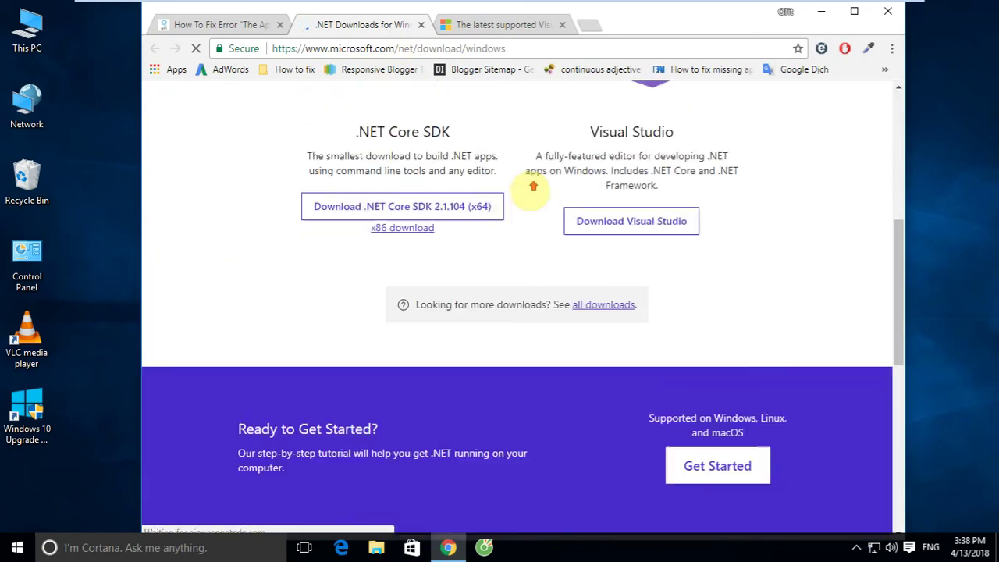
{"action": "scroll", "coordinate": [536, 195], "scroll_direction": "up", "scroll_amount": 4}
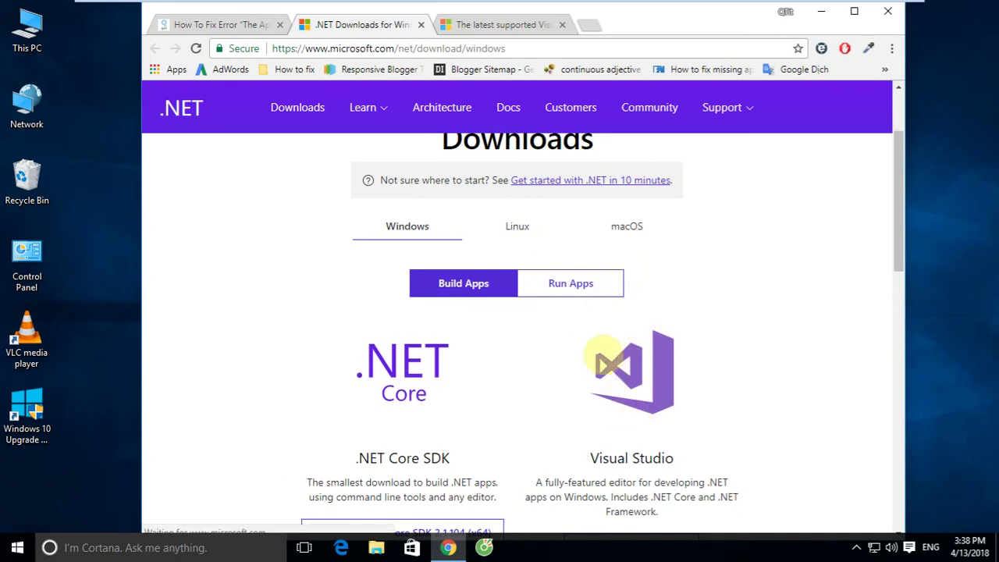
- Switch the .NET Downloads page for Windows to Run Apps and look over the runtime and .NET Framework downloads
{"action": "left_click", "coordinate": [570, 283]}
{"action": "scroll", "coordinate": [648, 293], "scroll_direction": "down", "scroll_amount": 2}
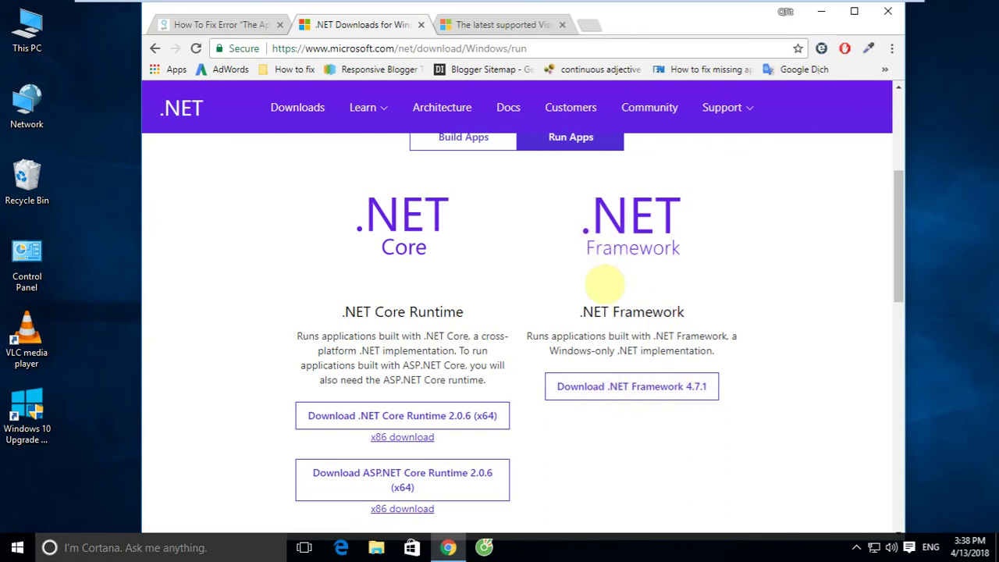
{"action": "scroll", "coordinate": [632, 304], "scroll_direction": "up", "scroll_amount": 1}
{"action": "scroll", "coordinate": [632, 304], "scroll_direction": "up", "scroll_amount": 1}
- Return to the fix-guide article and highlight the heading "Method 6: Check disk by Command Prompt"
{"action": "left_click", "coordinate": [203, 25]}
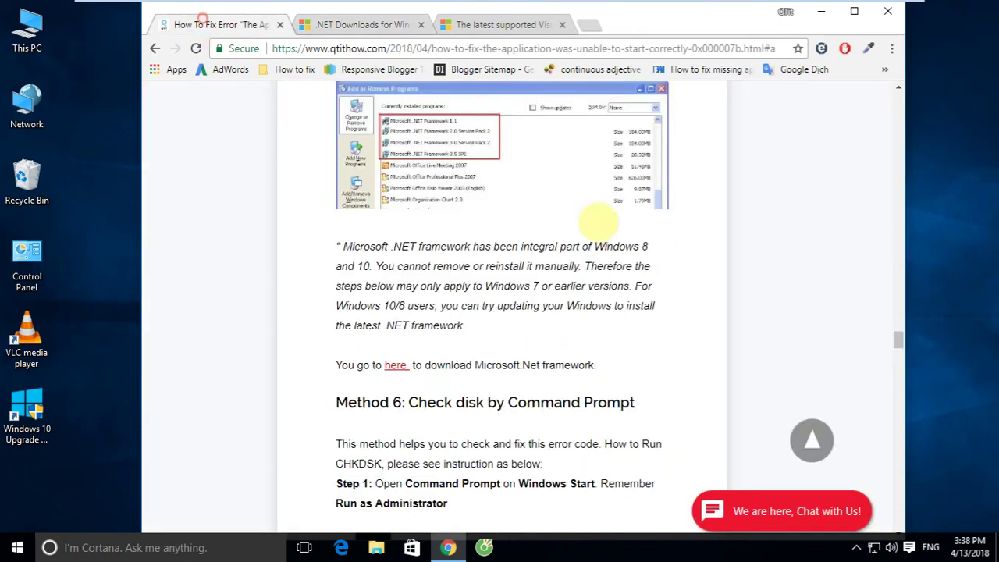
{"action": "scroll", "coordinate": [648, 242], "scroll_direction": "down", "scroll_amount": 2}
{"action": "scroll", "coordinate": [649, 234], "scroll_direction": "down", "scroll_amount": 1}
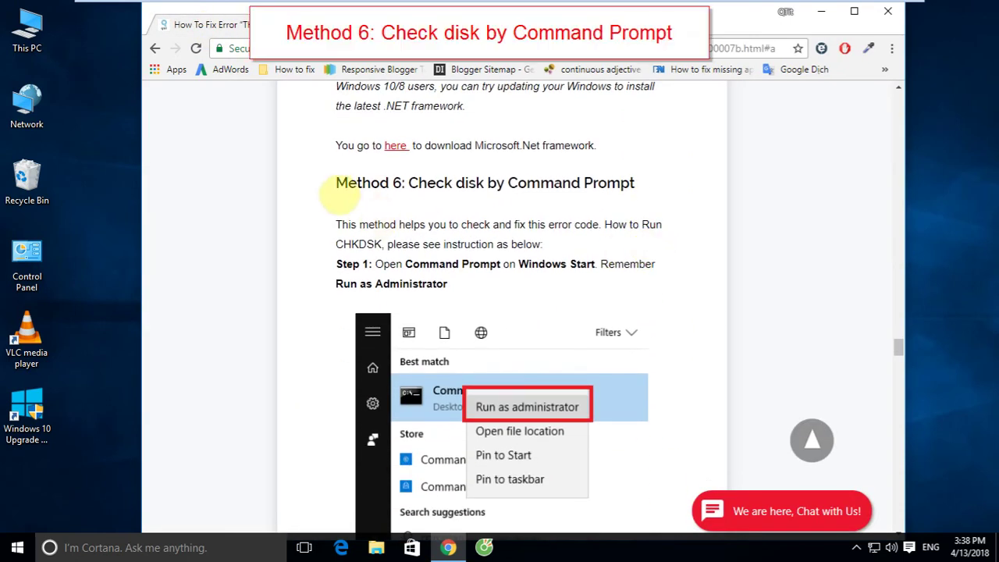
{"action": "left_click_drag", "start_coordinate": [331, 181], "coordinate": [668, 207]}
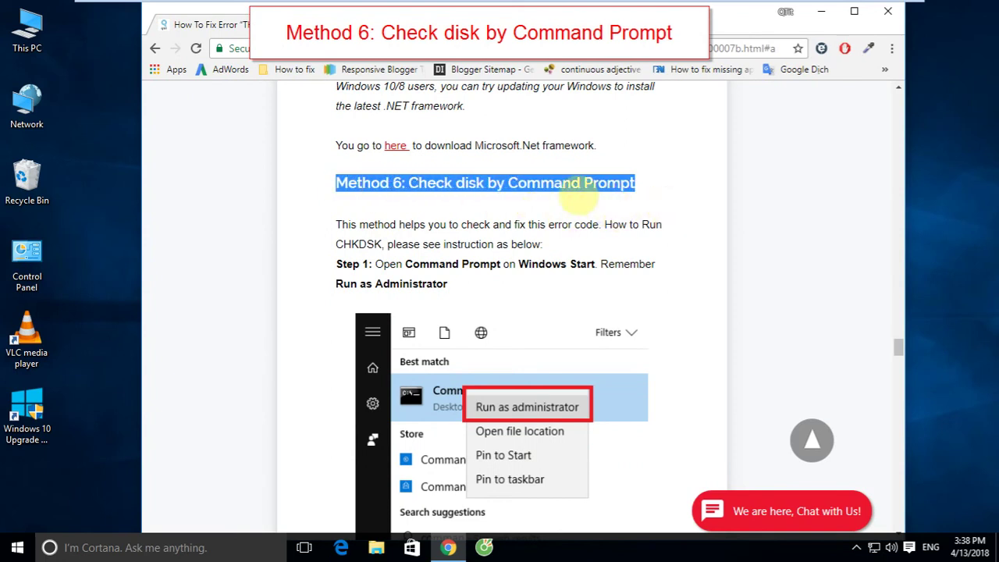
{"action": "scroll", "coordinate": [473, 183], "scroll_direction": "down", "scroll_amount": 1}
{"action": "scroll", "coordinate": [478, 182], "scroll_direction": "up", "scroll_amount": 1}
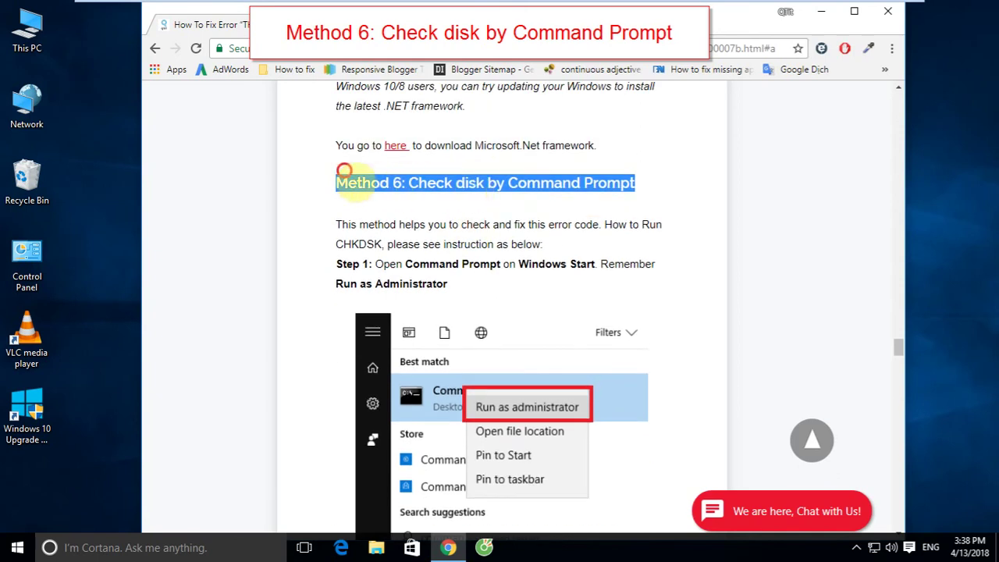
{"action": "left_click_drag", "start_coordinate": [335, 183], "coordinate": [633, 185]}
{"action": "scroll", "coordinate": [634, 185], "scroll_direction": "down", "scroll_amount": 1}
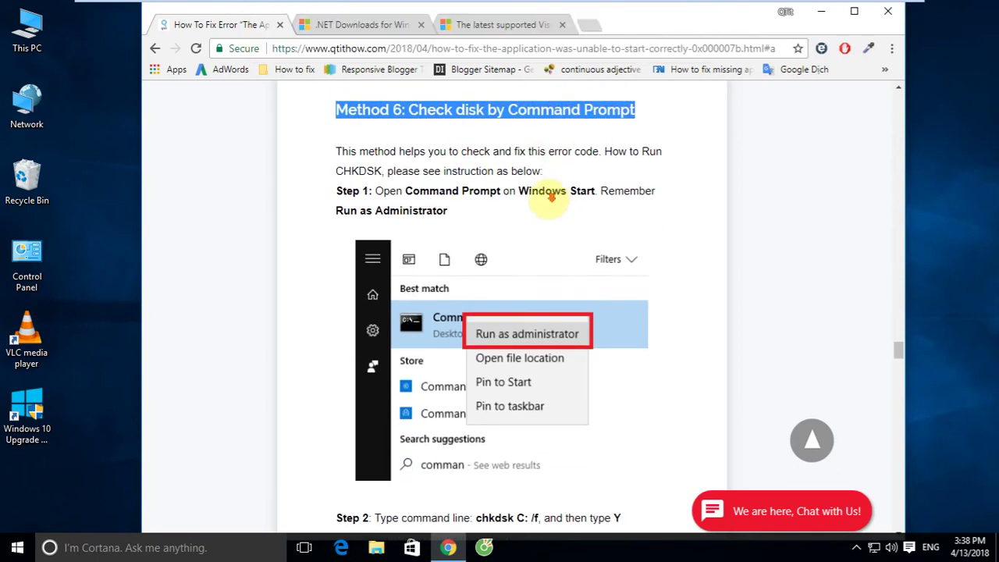
- Move the browser window aside, search Windows for "comman", and run Command Prompt as administrator, allowing it to make changes
{"action": "left_click_drag", "start_coordinate": [622, 22], "coordinate": [883, 22]}
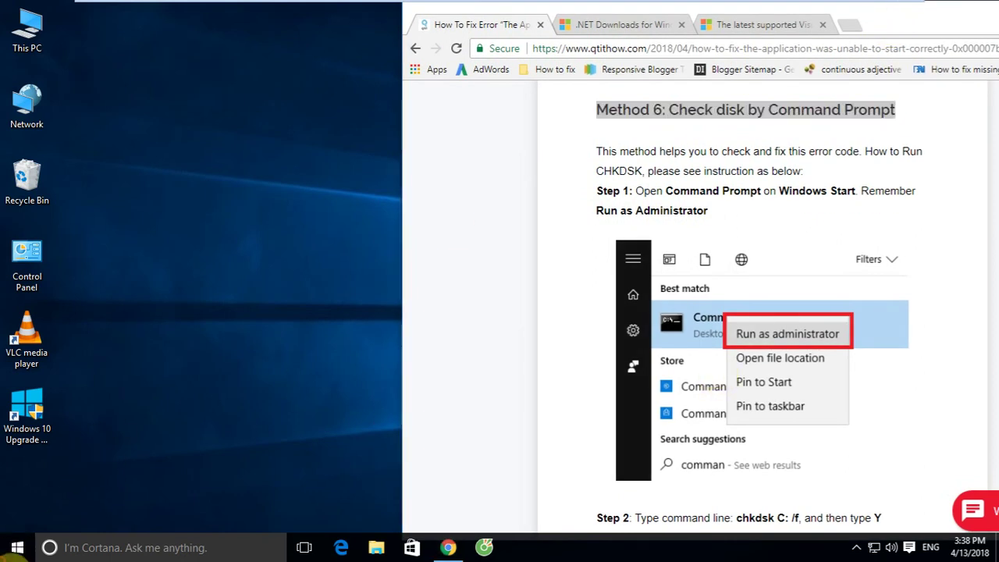
{"action": "left_click", "coordinate": [17, 547]}
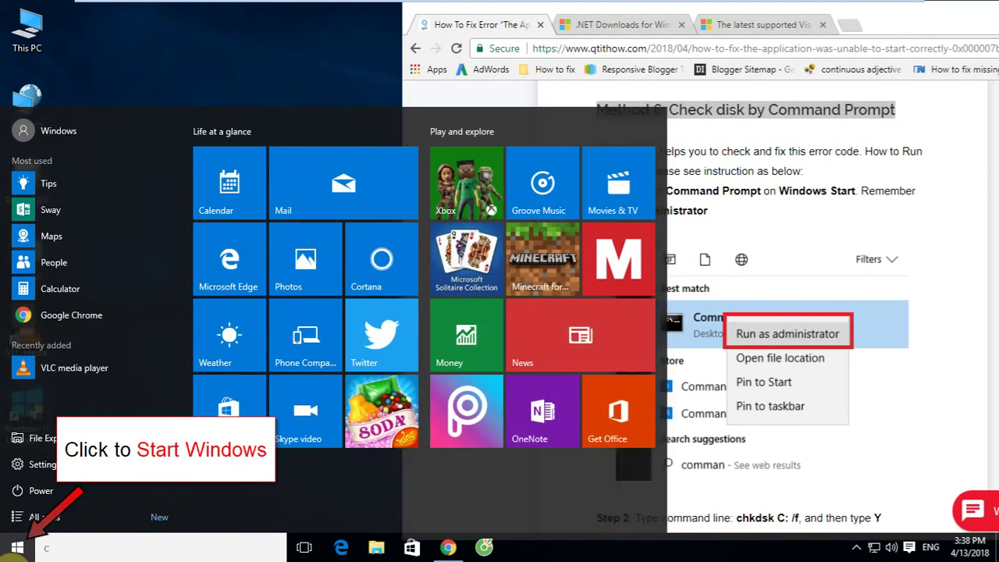
{"action": "type", "text": "c"}
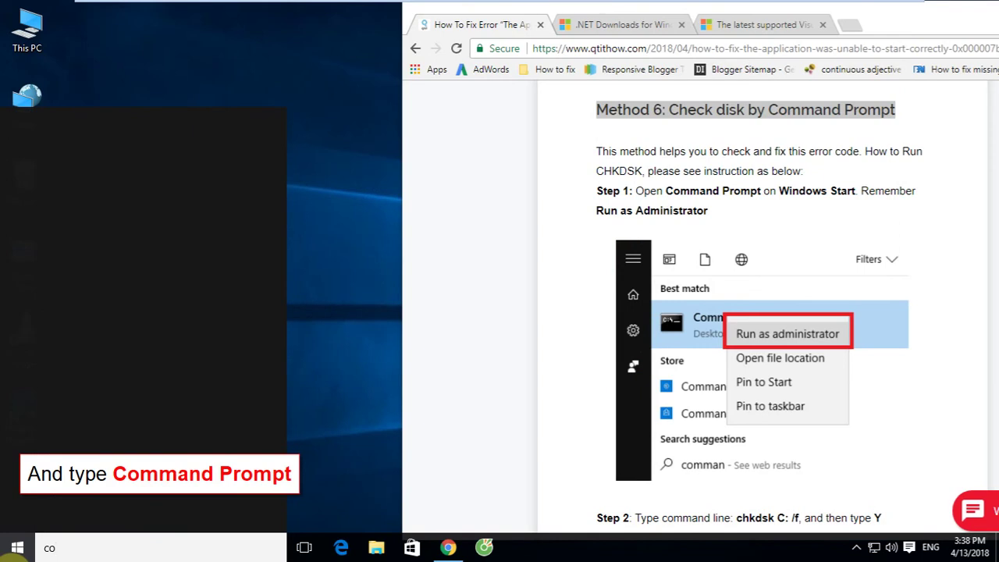
{"action": "type", "text": "omman"}
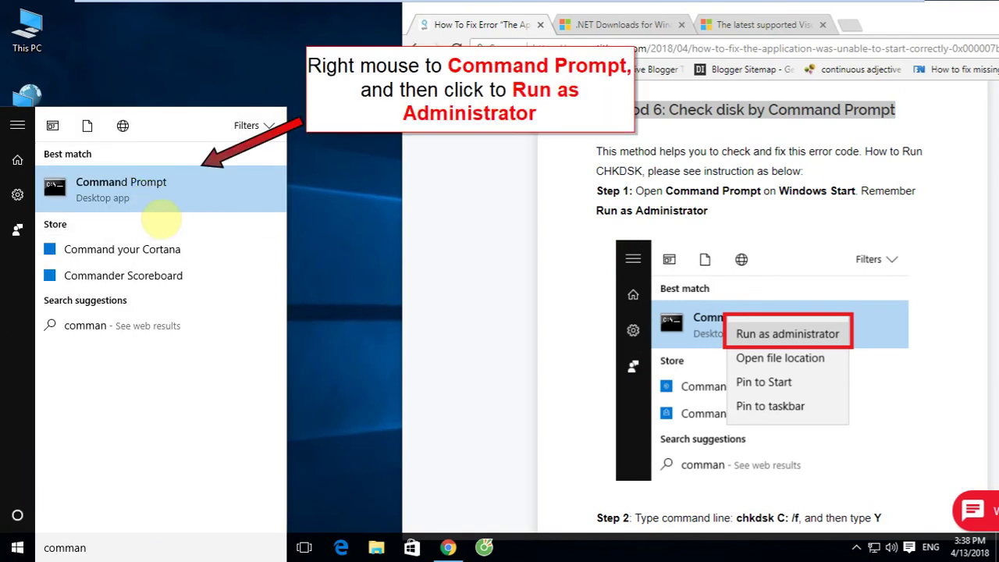
{"action": "right_click", "coordinate": [138, 193]}
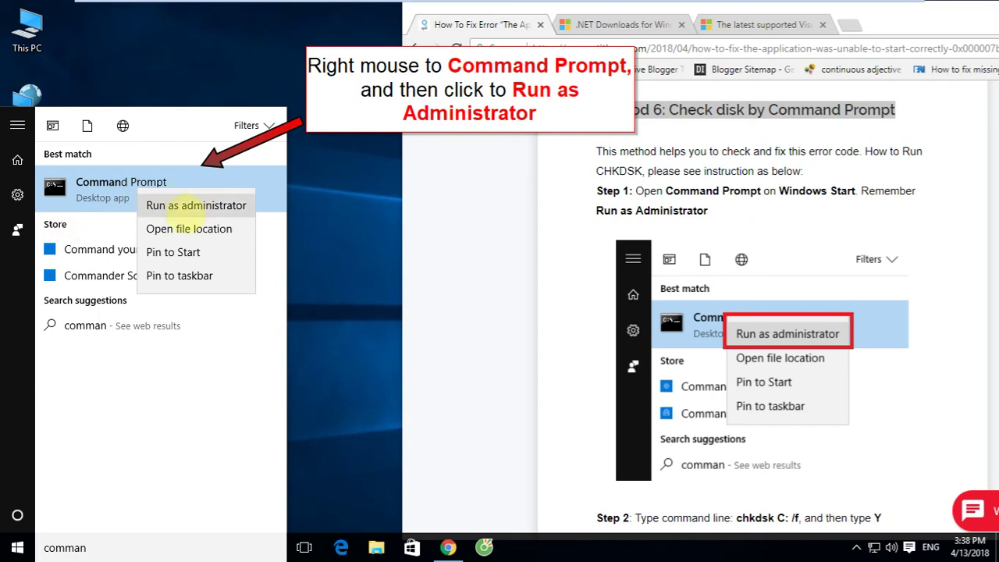
{"action": "left_click", "coordinate": [196, 205]}
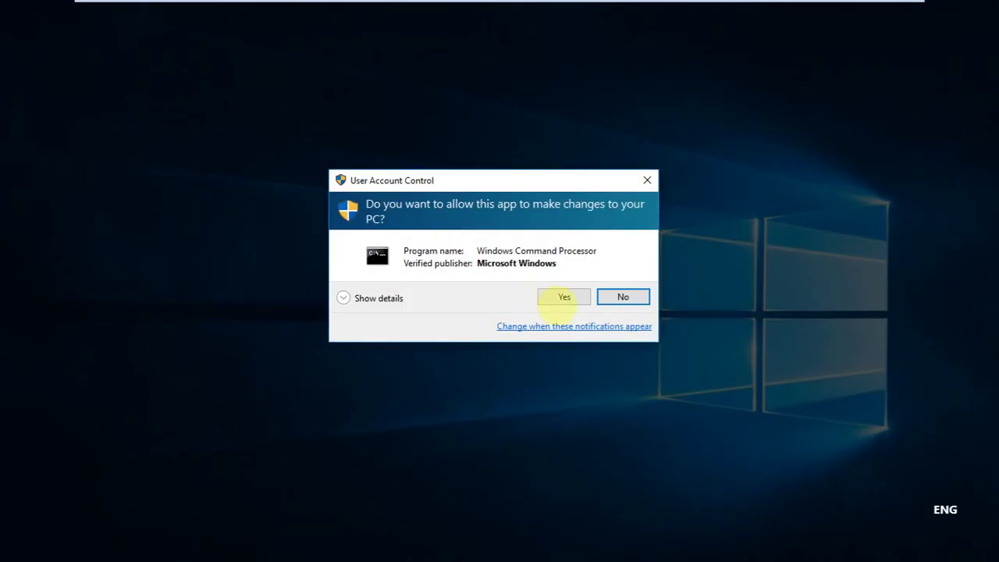
{"action": "left_click", "coordinate": [558, 301]}
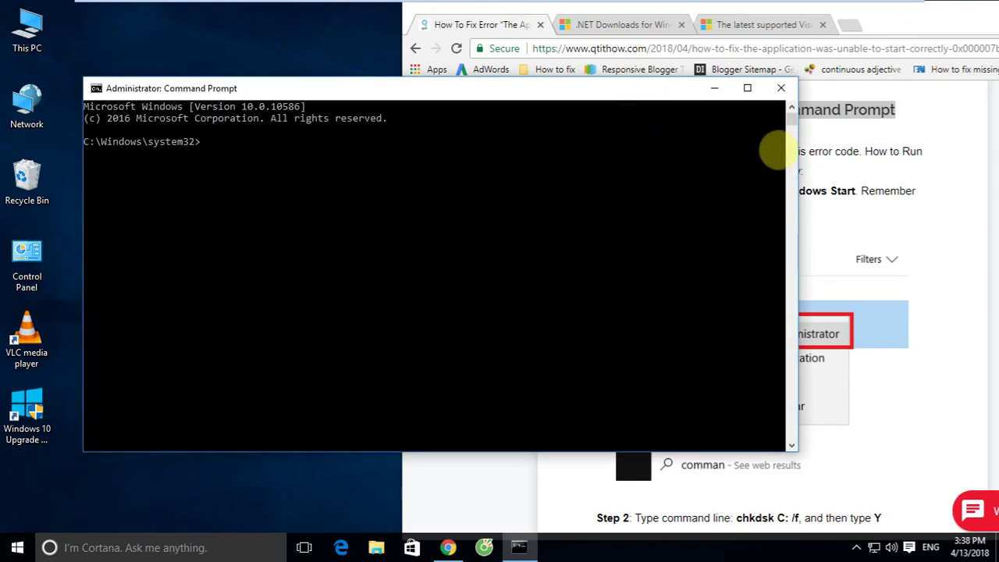
- Narrow the Command Prompt window and place it beside the article's chkdsk instructions
{"action": "left_click_drag", "start_coordinate": [798, 139], "coordinate": [534, 125]}
{"action": "left_click_drag", "start_coordinate": [298, 93], "coordinate": [266, 30]}
{"action": "scroll", "coordinate": [923, 293], "scroll_direction": "down", "scroll_amount": 6}
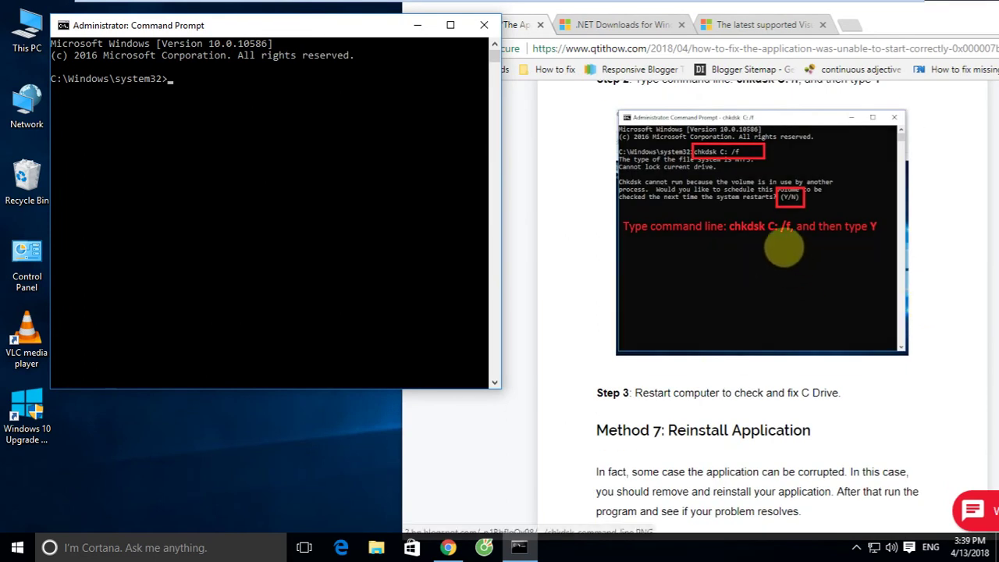
- Run chkdsk C: /f, answer Y to schedule the disk check for the next restart, and close Command Prompt
{"action": "left_click", "coordinate": [213, 81]}
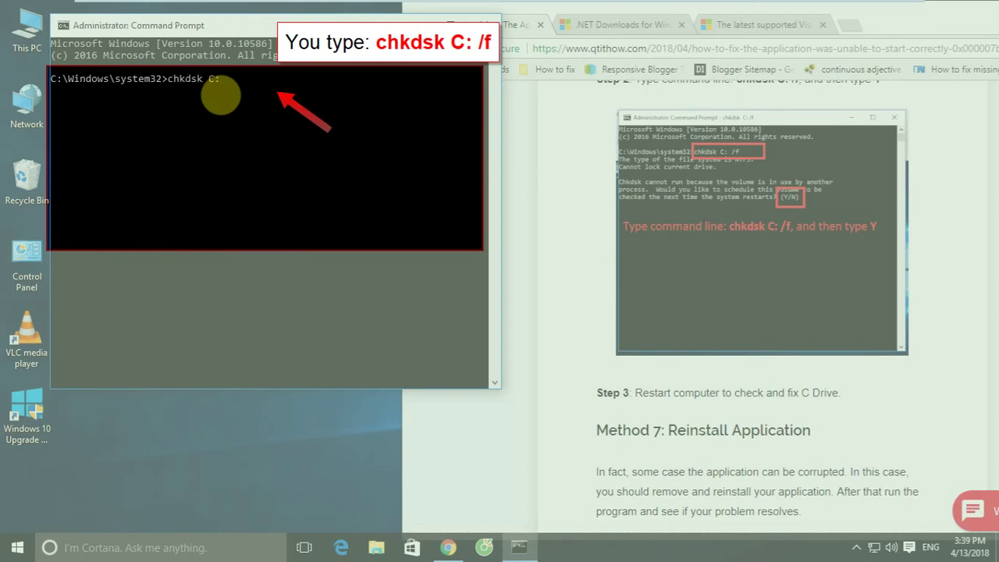
{"action": "type", "text": "chkdsk C: /f"}
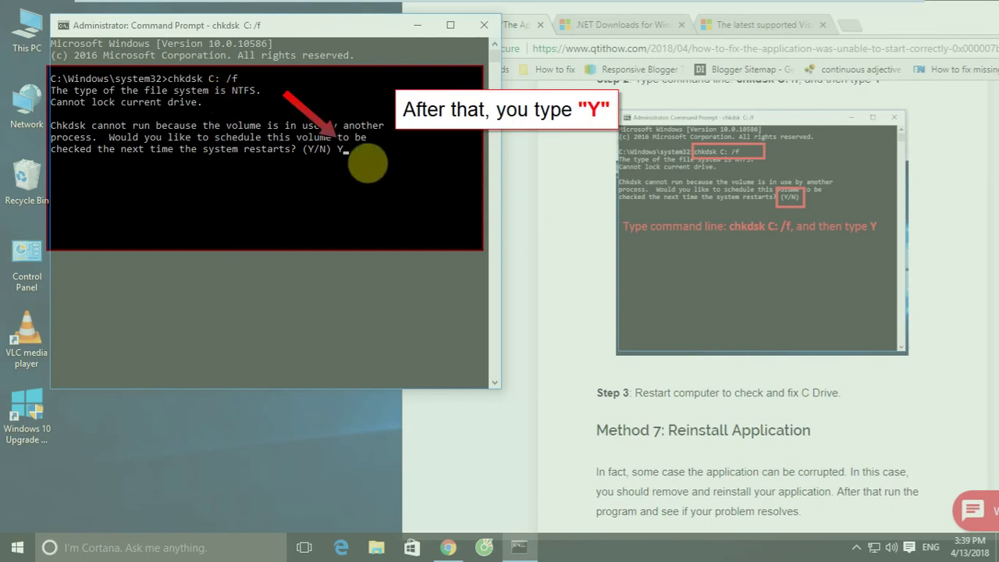
{"action": "key", "text": "Return"}
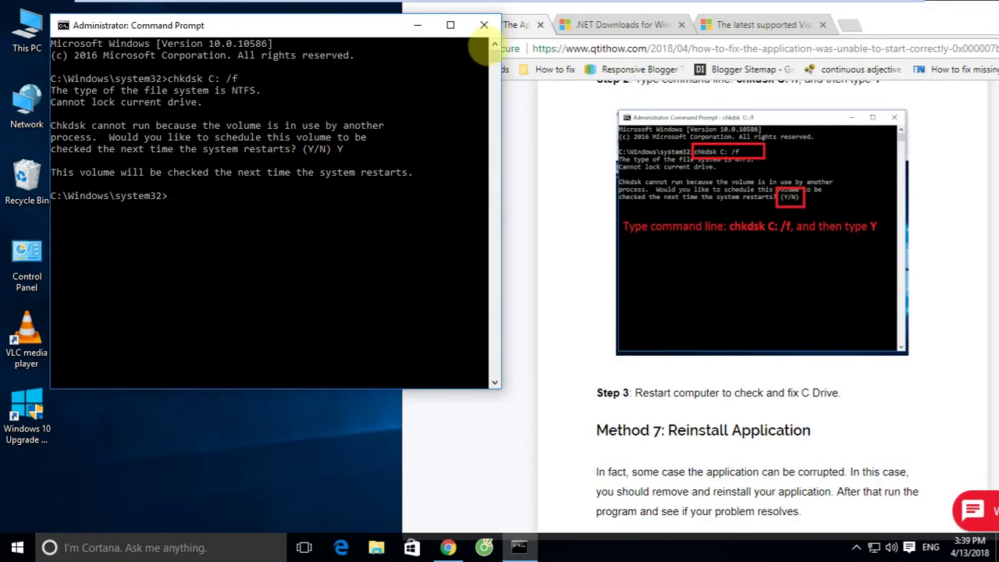
{"action": "left_click", "coordinate": [484, 24]}
- Bring the browser window fully into view and close it, and refresh the desktop
{"action": "left_click_drag", "start_coordinate": [921, 22], "coordinate": [680, 31]}
{"action": "scroll", "coordinate": [660, 285], "scroll_direction": "down", "scroll_amount": 1}
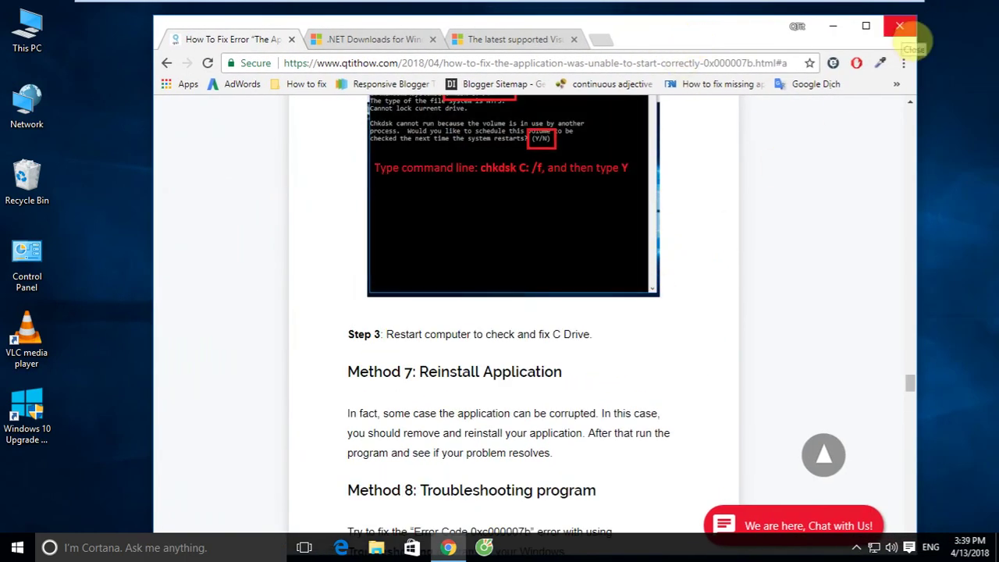
{"action": "left_click", "coordinate": [900, 26]}
{"action": "left_click", "coordinate": [297, 270]}
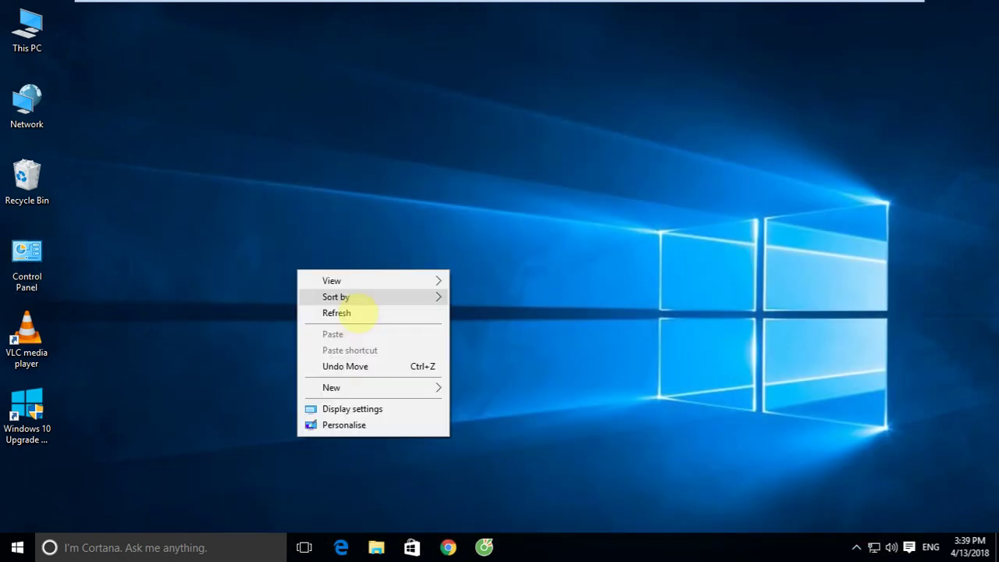
{"action": "left_click", "coordinate": [338, 312]}
- Restart the computer so that the scheduled check of drive C runs
{"action": "left_click", "coordinate": [11, 552]}
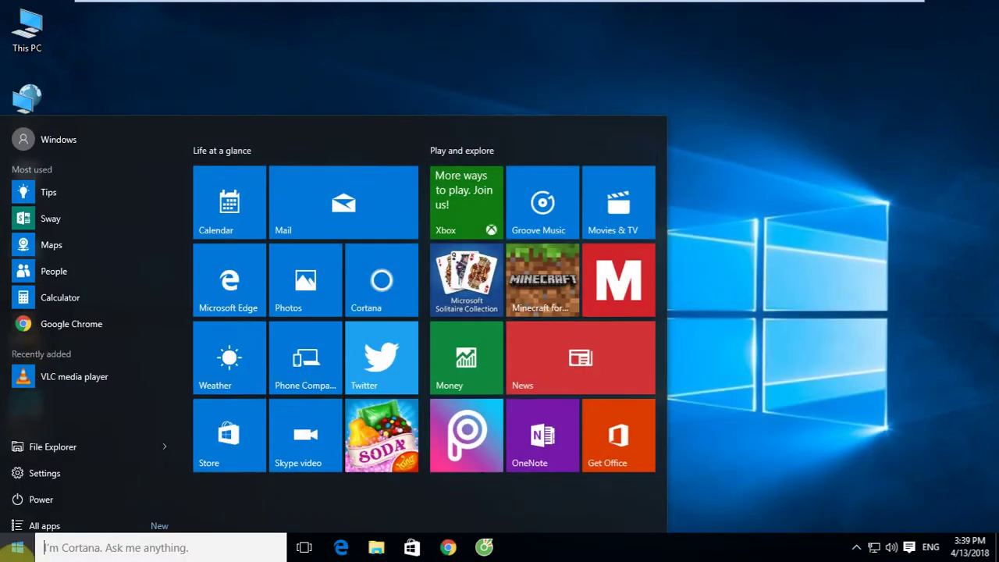
{"action": "left_click", "coordinate": [35, 490]}
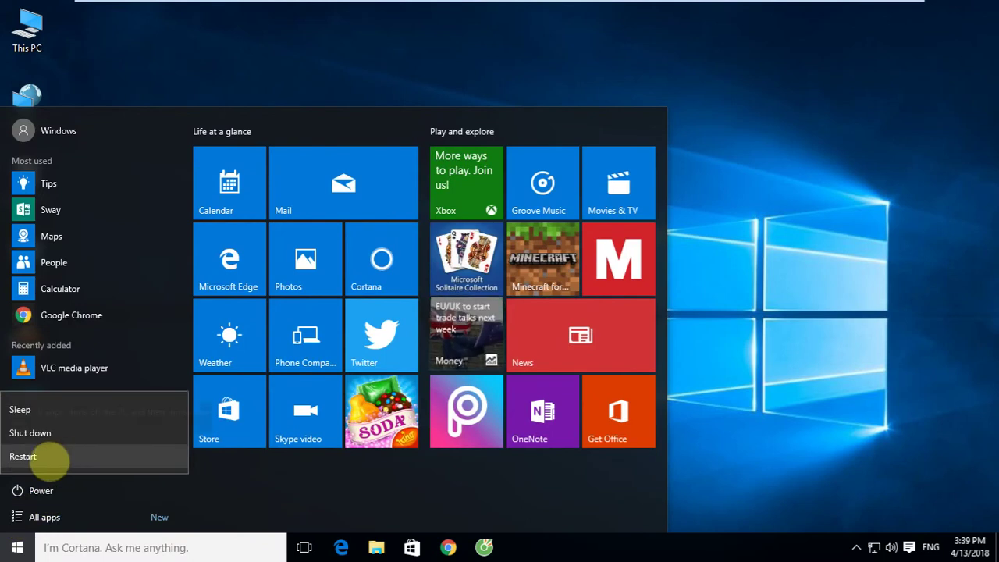
{"action": "left_click", "coordinate": [97, 459]}
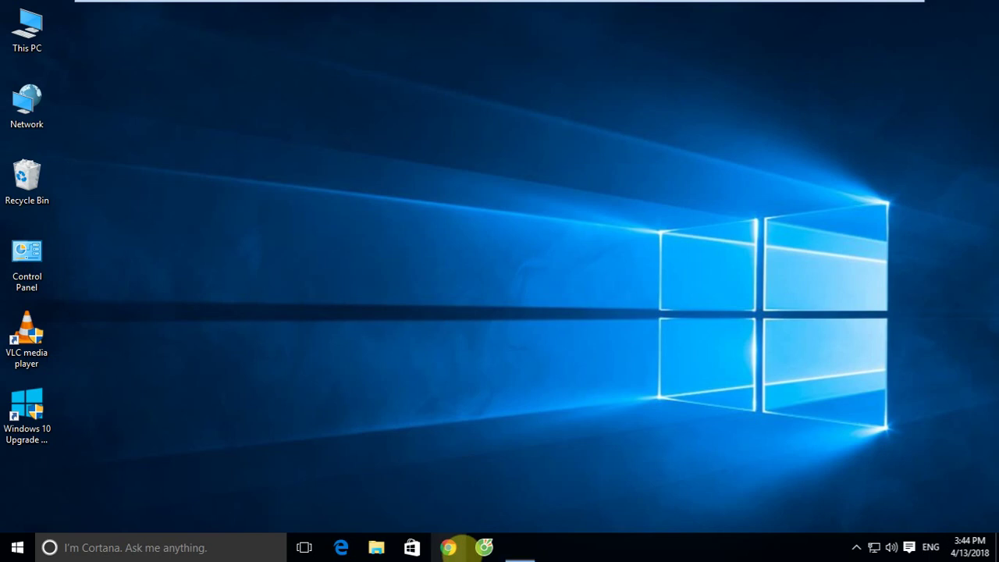
- Reopen the fix-guide article in Chrome and jump to "Reinstall Application" from its list of solutions
{"action": "left_click", "coordinate": [458, 546]}
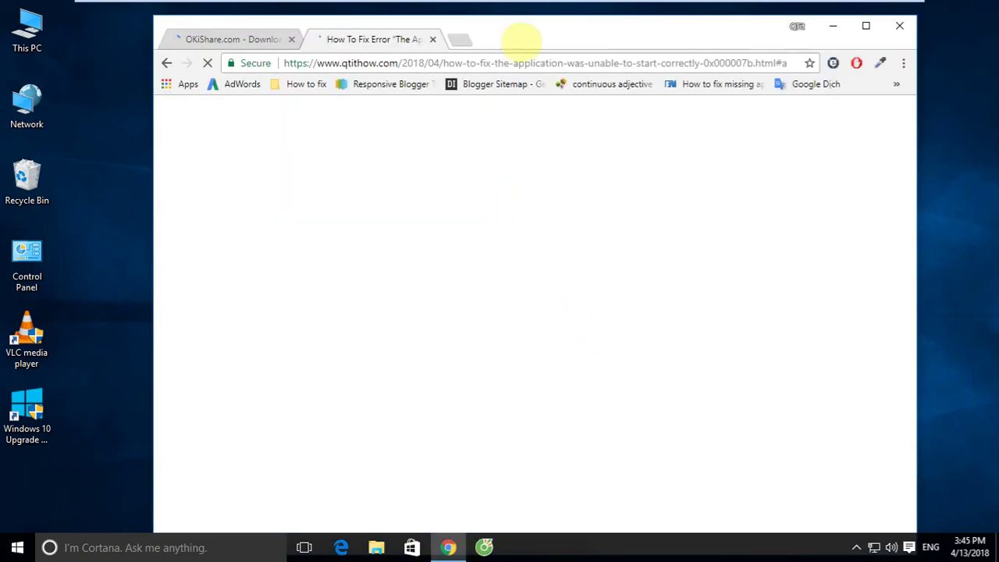
{"action": "mouse_move", "coordinate": [491, 29]}
{"action": "left_mouse_down"}
{"action": "mouse_move", "coordinate": [506, 37]}
{"action": "mouse_move", "coordinate": [474, 27]}
{"action": "mouse_move", "coordinate": [499, 27]}
{"action": "left_mouse_up"}
{"action": "scroll", "coordinate": [538, 234], "scroll_direction": "down", "scroll_amount": 10}
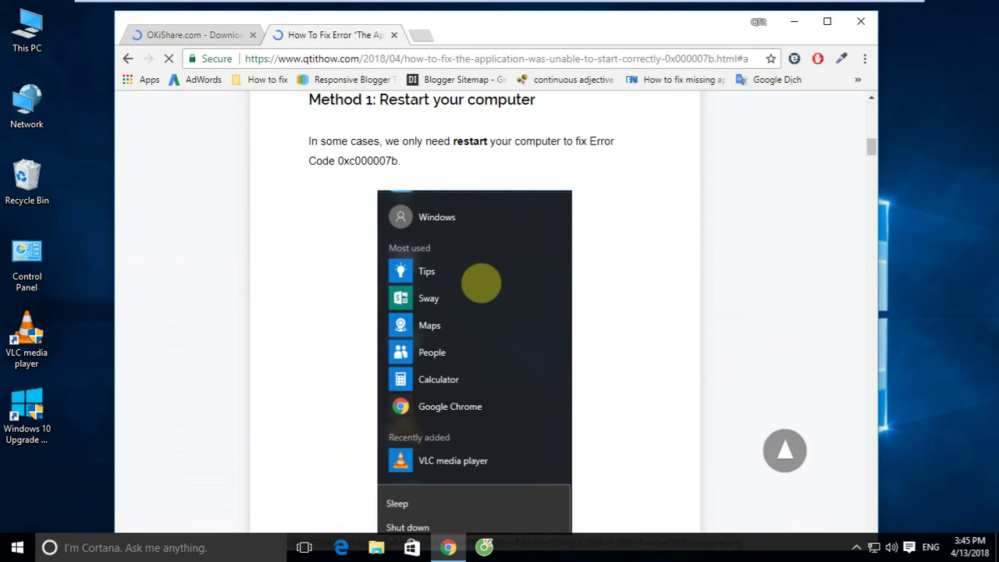
{"action": "scroll", "coordinate": [531, 246], "scroll_direction": "up", "scroll_amount": 2}
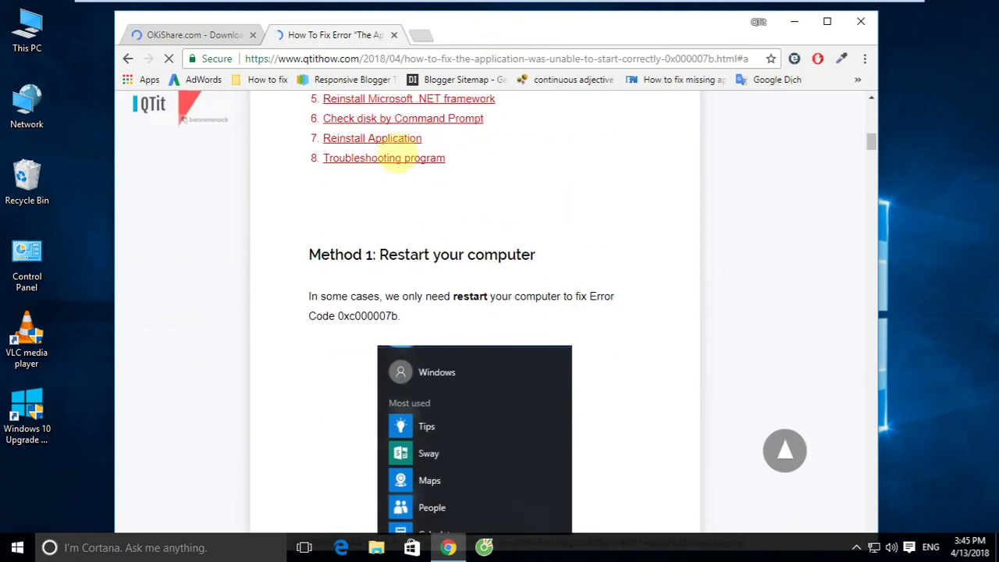
{"action": "scroll", "coordinate": [390, 160], "scroll_direction": "up", "scroll_amount": 4}
{"action": "scroll", "coordinate": [495, 273], "scroll_direction": "down", "scroll_amount": 2}
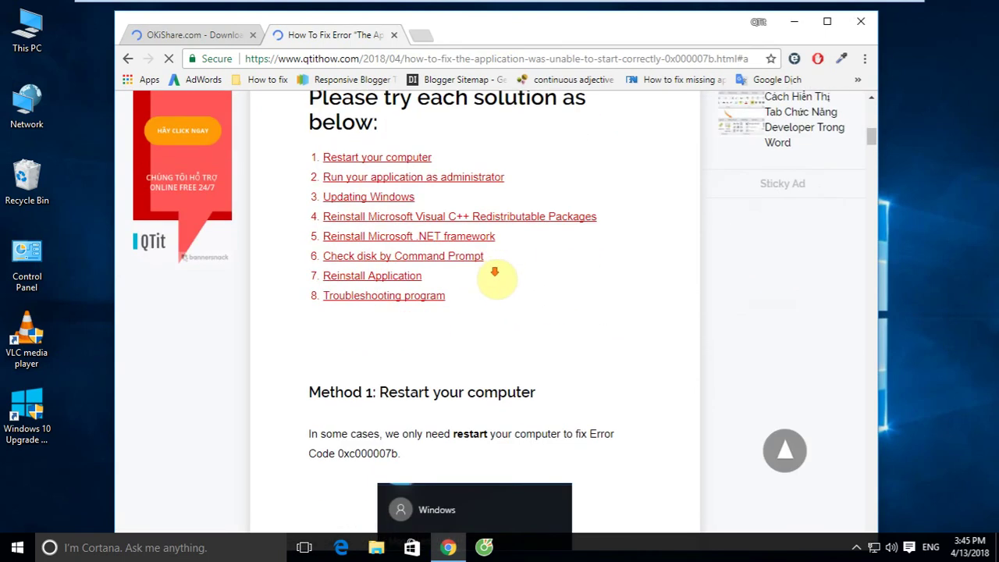
{"action": "scroll", "coordinate": [495, 276], "scroll_direction": "up", "scroll_amount": 3}
{"action": "scroll", "coordinate": [495, 276], "scroll_direction": "down", "scroll_amount": 2}
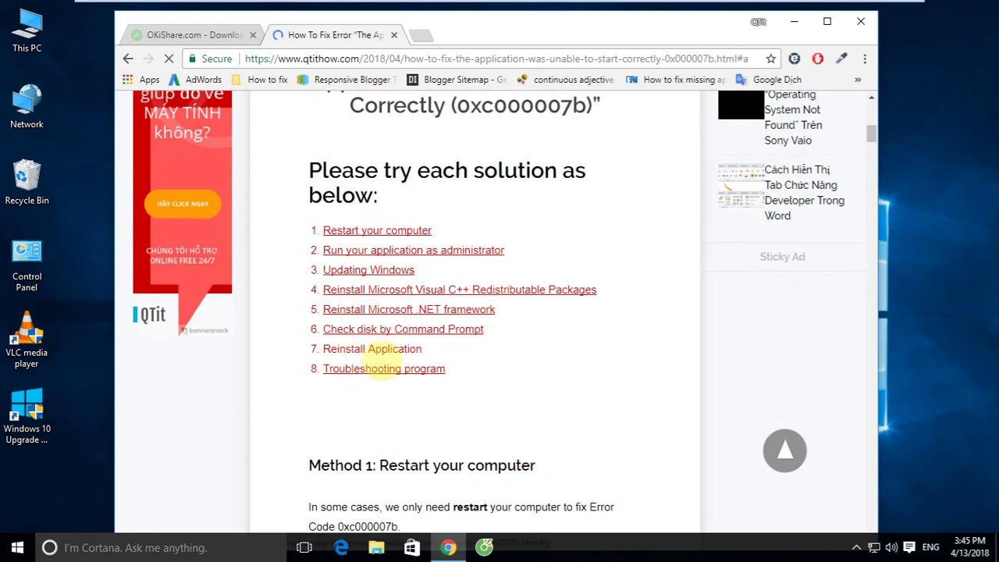
{"action": "left_click", "coordinate": [373, 349]}
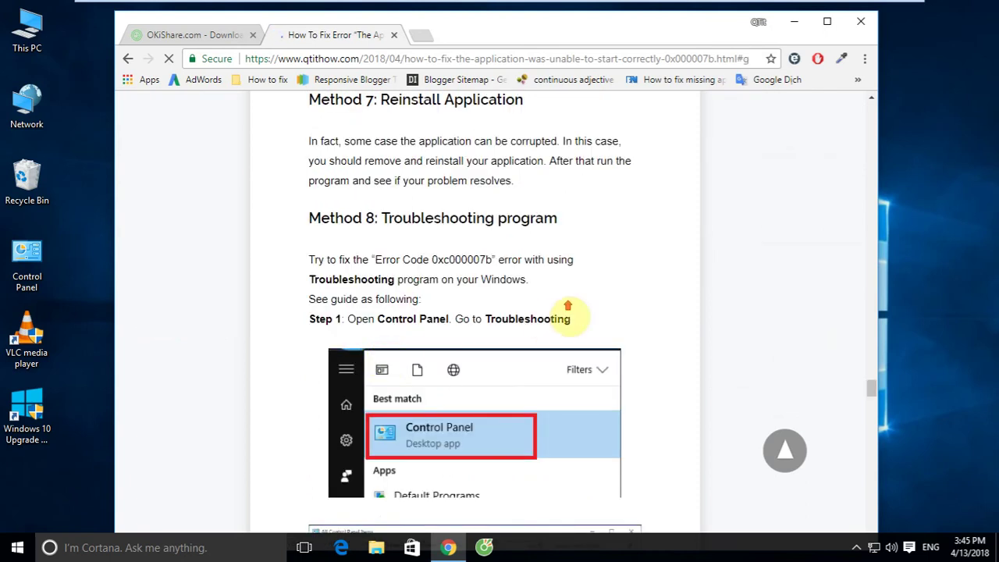
- Highlight the heading "Method 7: Reinstall Application" in the article, and clear the highlight
{"action": "scroll", "coordinate": [549, 297], "scroll_direction": "up", "scroll_amount": 1}
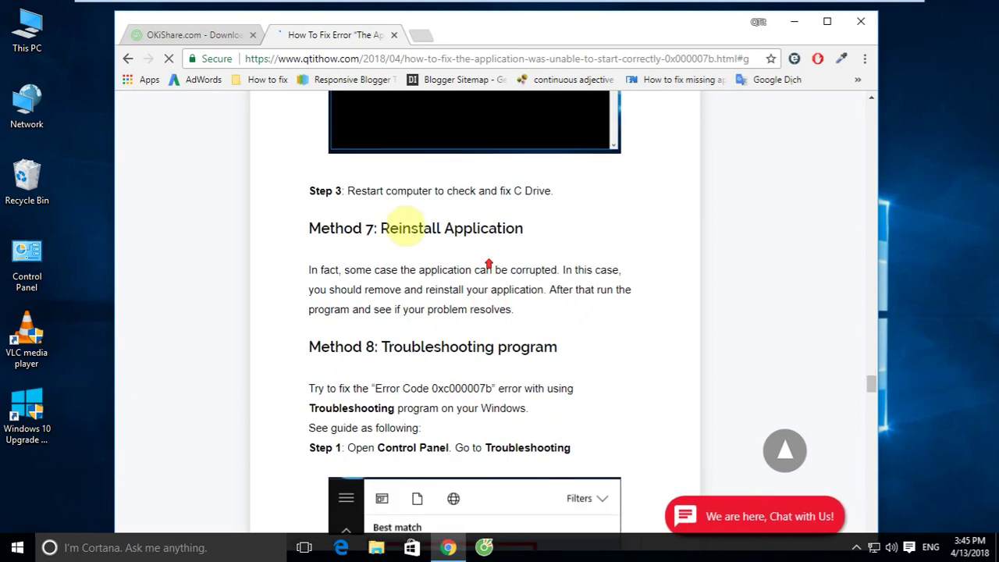
{"action": "left_click", "coordinate": [310, 245]}
{"action": "left_click_drag", "start_coordinate": [310, 245], "coordinate": [542, 248]}
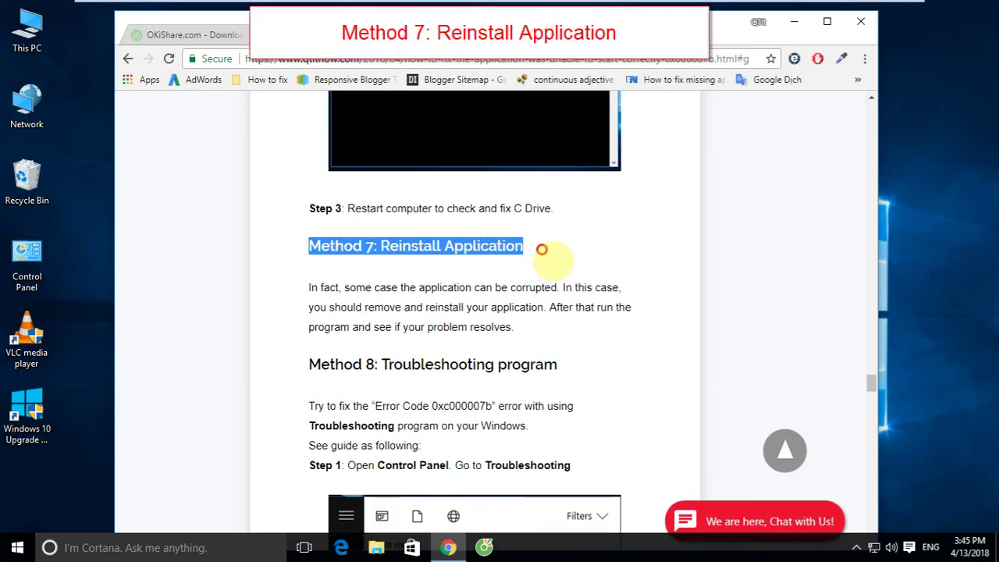
{"action": "left_click", "coordinate": [323, 248]}
{"action": "left_click_drag", "start_coordinate": [308, 245], "coordinate": [515, 247]}
{"action": "left_click", "coordinate": [343, 290]}
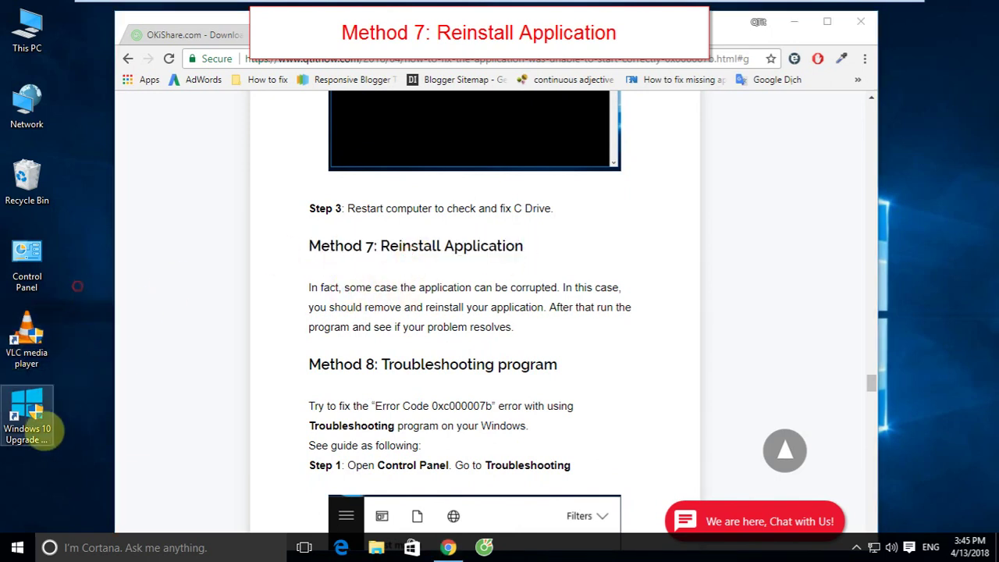
- Open Control Panel from the desktop and go to Programs and Features
{"action": "left_click", "coordinate": [29, 262]}
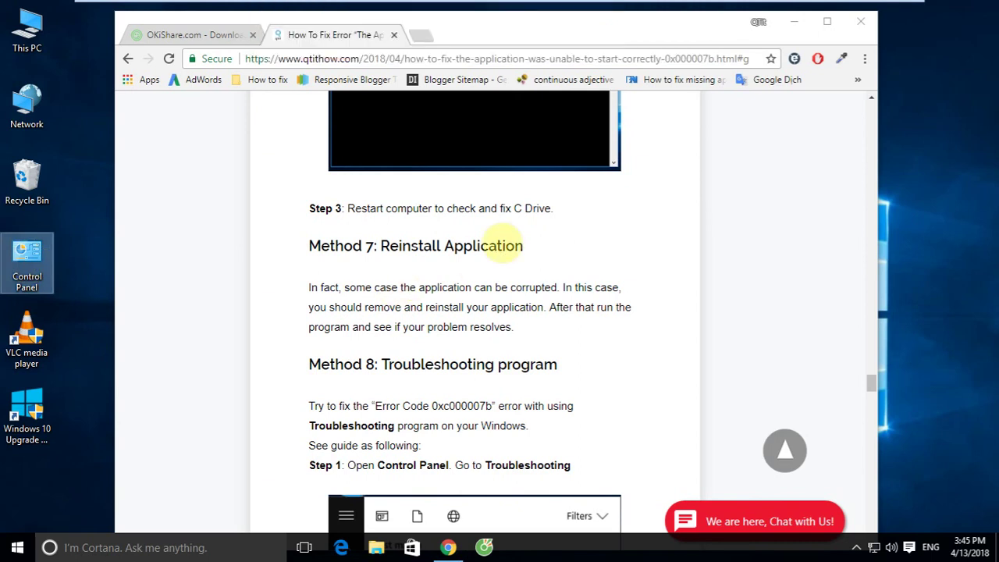
{"action": "left_click", "coordinate": [511, 244]}
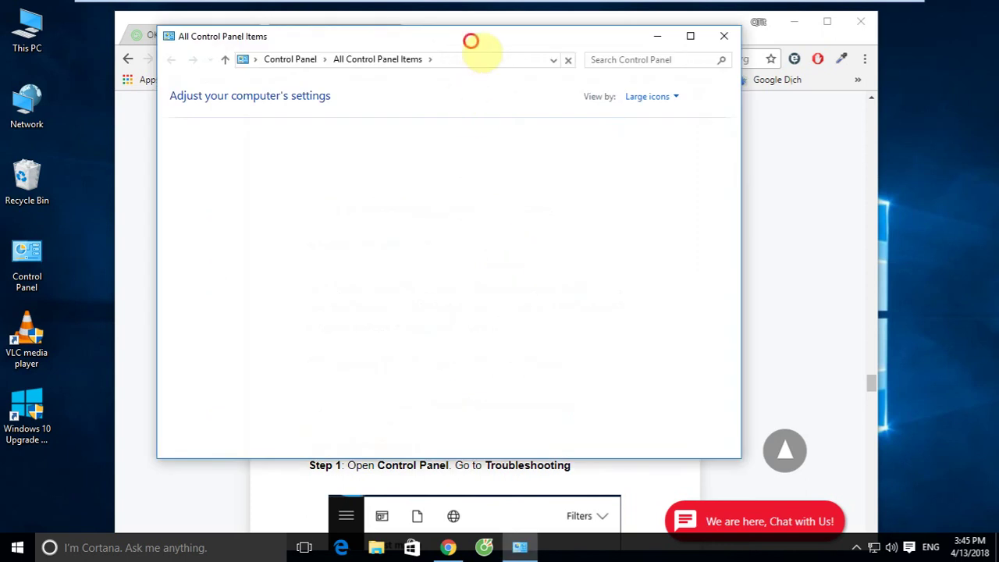
{"action": "left_click_drag", "start_coordinate": [470, 40], "coordinate": [490, 78]}
{"action": "scroll", "coordinate": [621, 312], "scroll_direction": "down", "scroll_amount": 5}
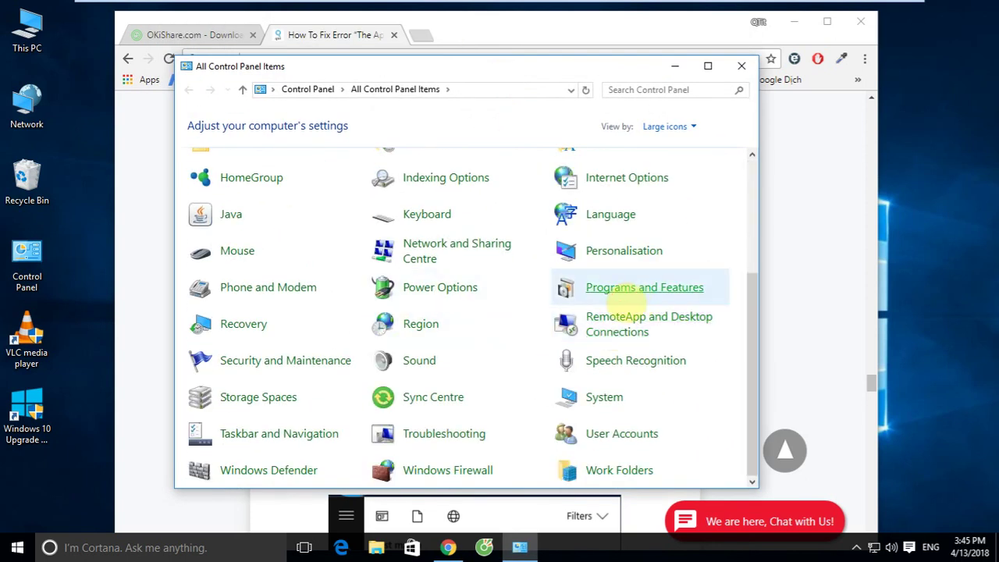
{"action": "scroll", "coordinate": [629, 290], "scroll_direction": "up", "scroll_amount": 5}
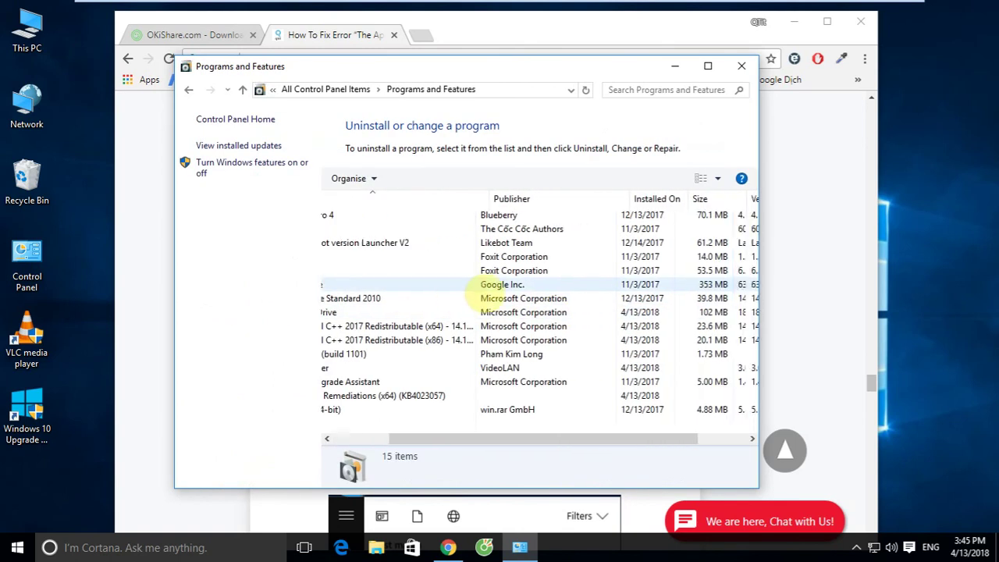
- Find VLC media player in the list of installed programs and start its uninstaller
{"action": "left_click", "coordinate": [400, 284]}
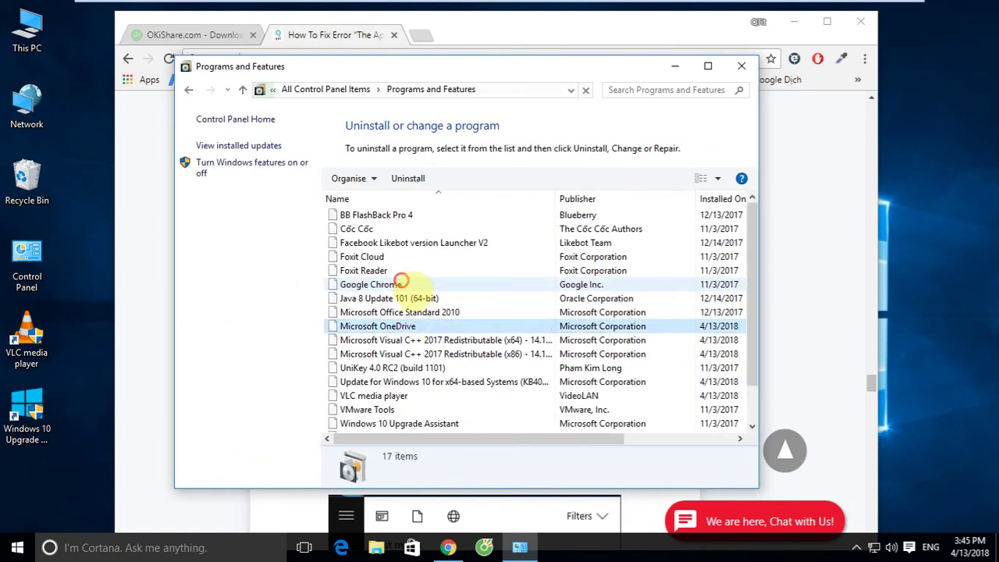
{"action": "left_click", "coordinate": [412, 352]}
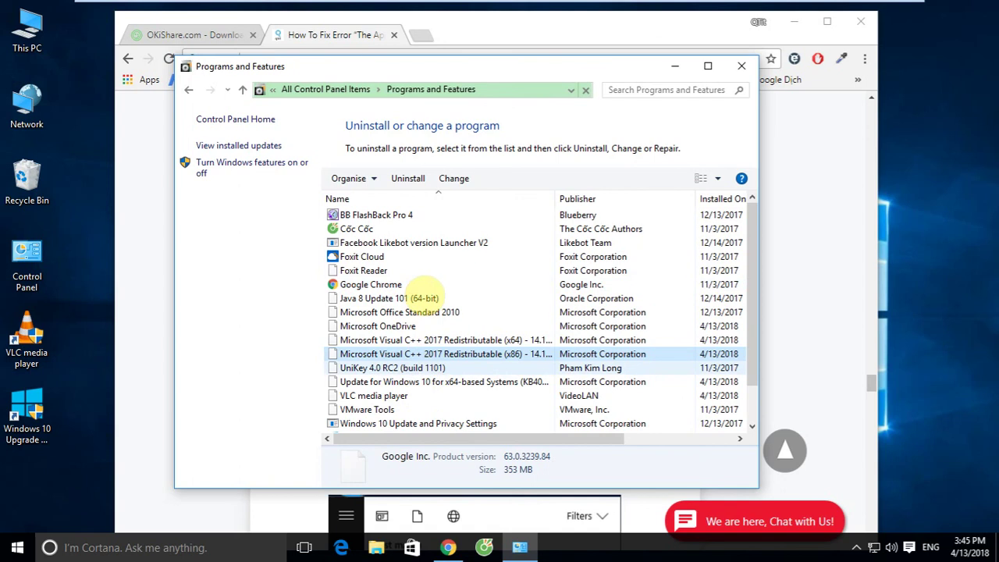
{"action": "left_click", "coordinate": [424, 284]}
{"action": "left_click", "coordinate": [424, 256]}
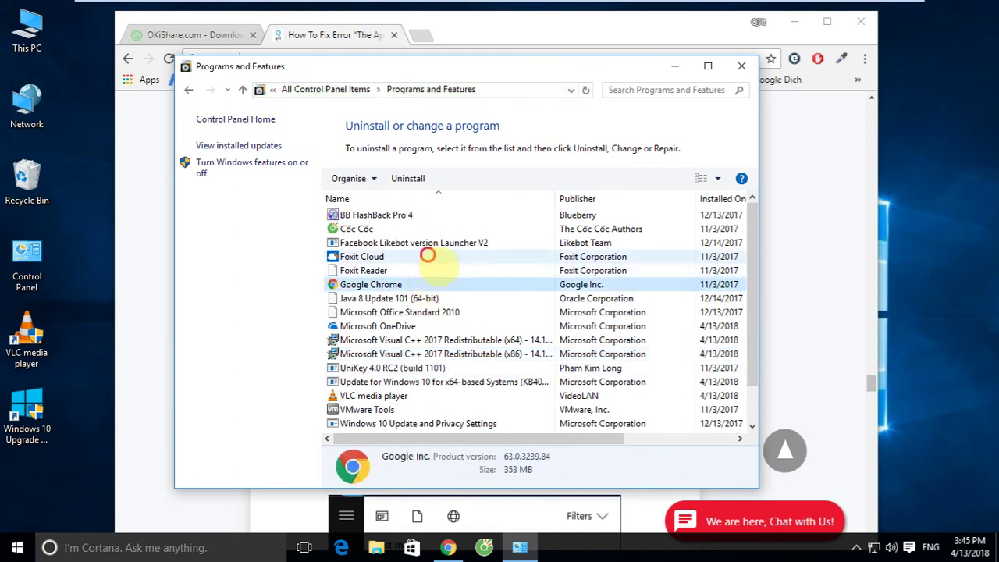
{"action": "scroll", "coordinate": [464, 388], "scroll_direction": "down", "scroll_amount": 1}
{"action": "left_click", "coordinate": [421, 354]}
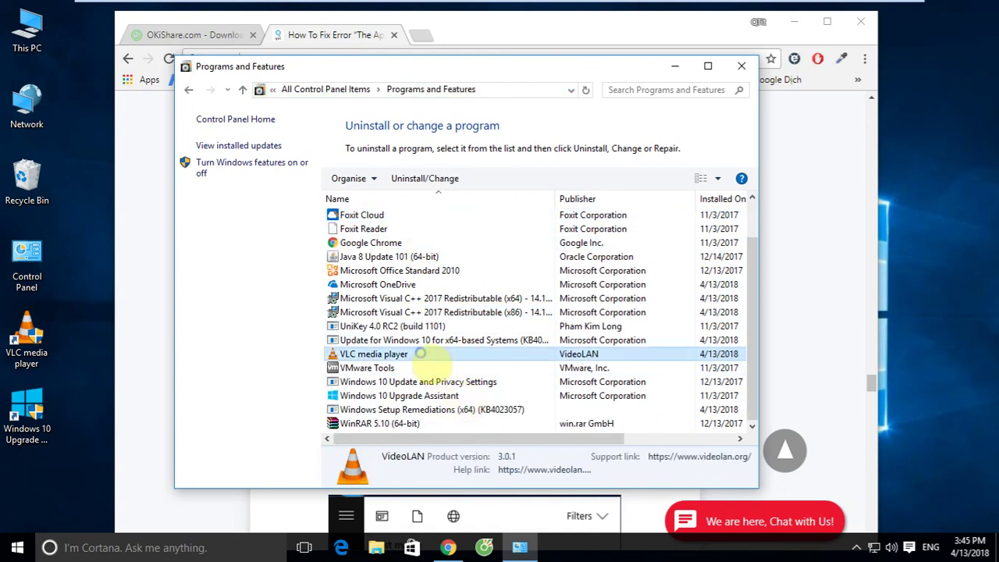
{"action": "right_click", "coordinate": [420, 353]}
{"action": "left_click", "coordinate": [467, 368]}
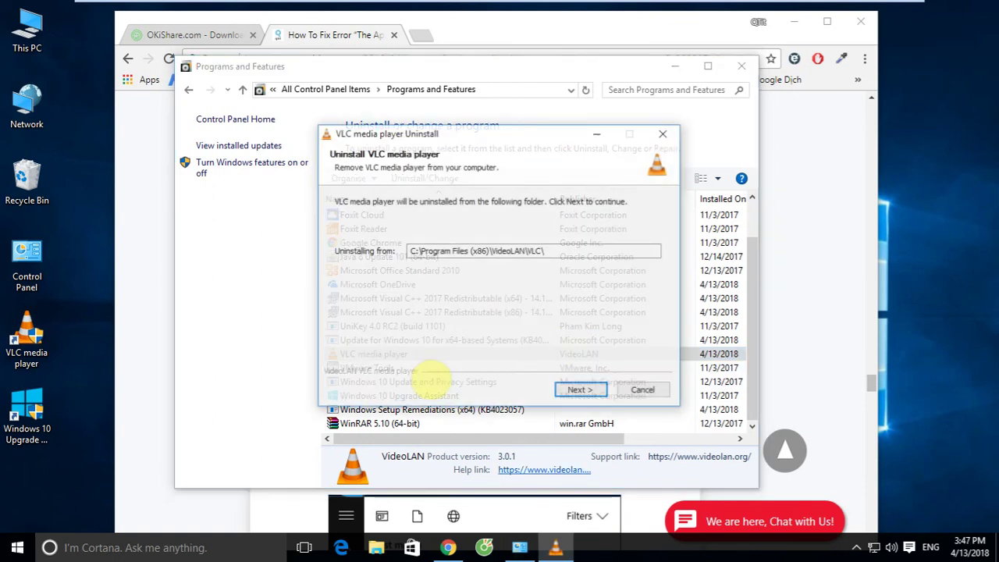
- Uninstall VLC media player together with its preferences and cache, and close Programs and Features
{"action": "left_click", "coordinate": [582, 390]}
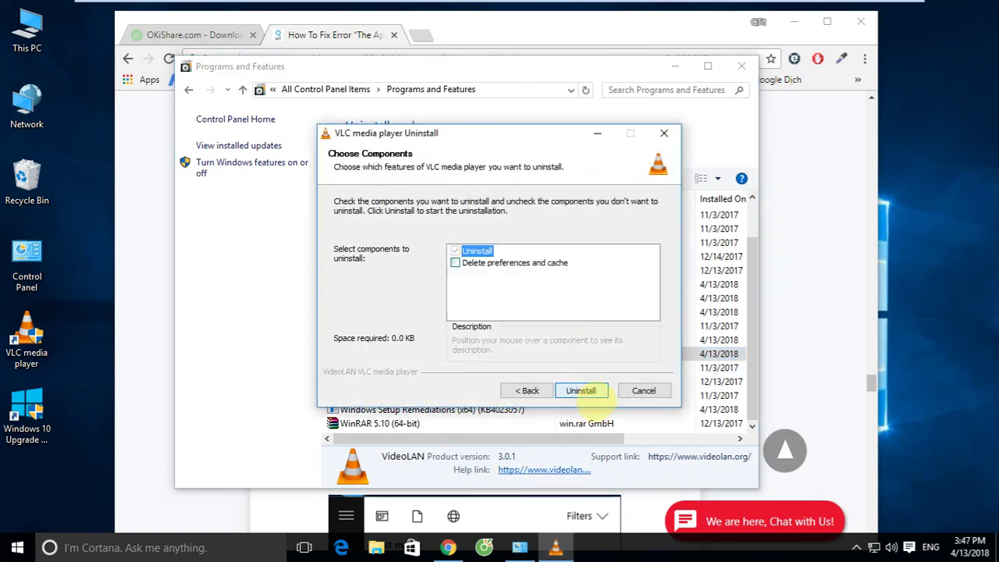
{"action": "left_click", "coordinate": [553, 264]}
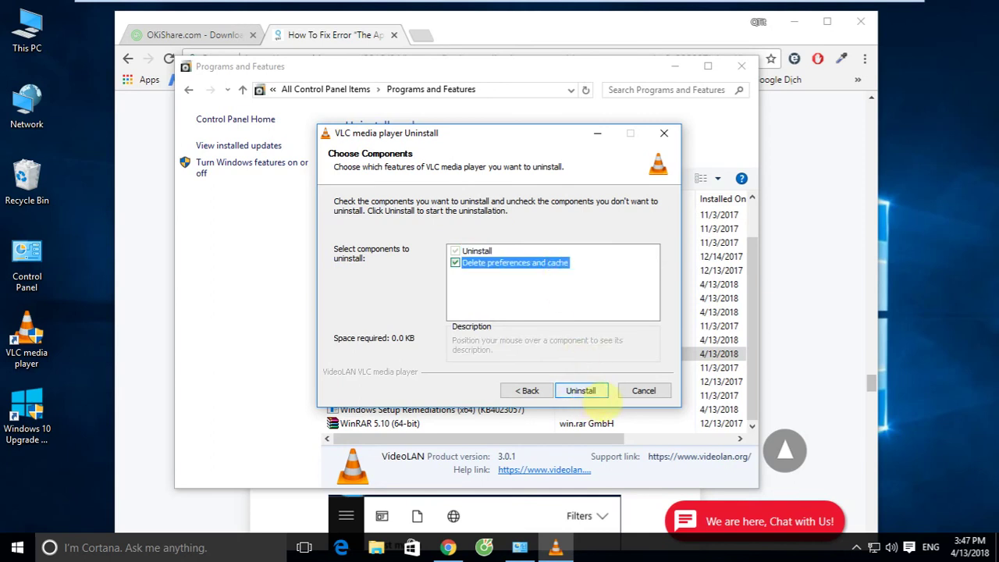
{"action": "left_click", "coordinate": [582, 390]}
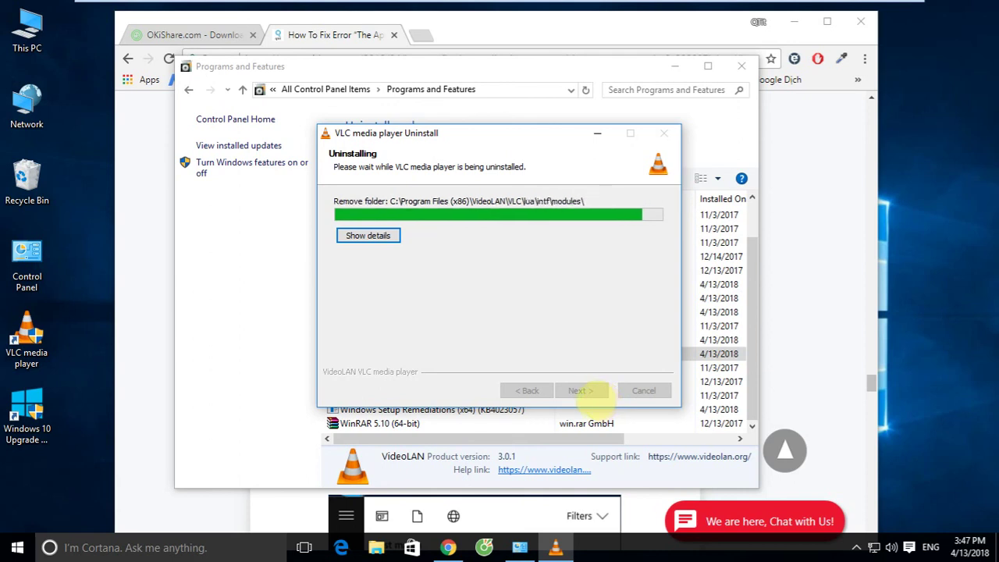
{"action": "left_click", "coordinate": [582, 390]}
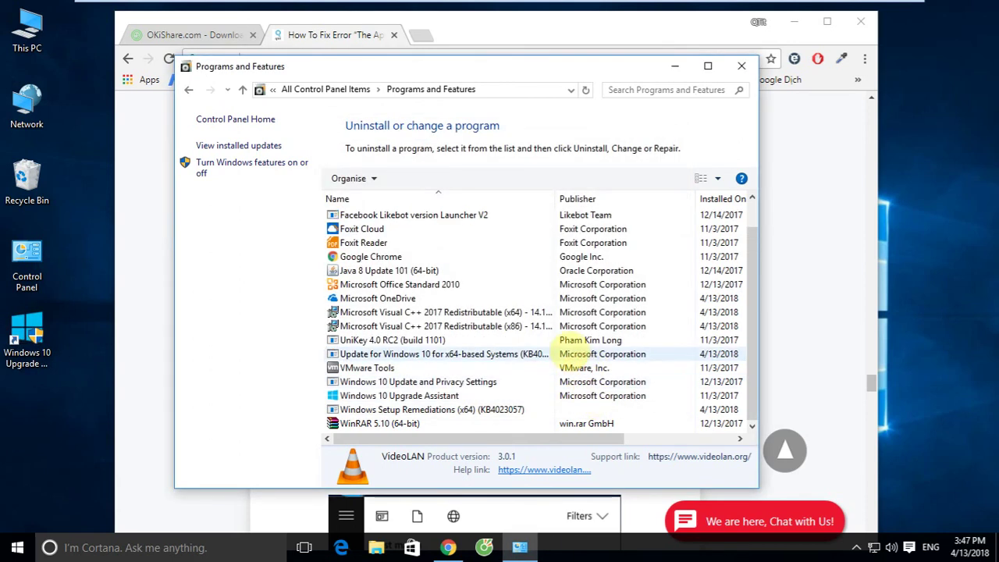
{"action": "left_click", "coordinate": [742, 65]}
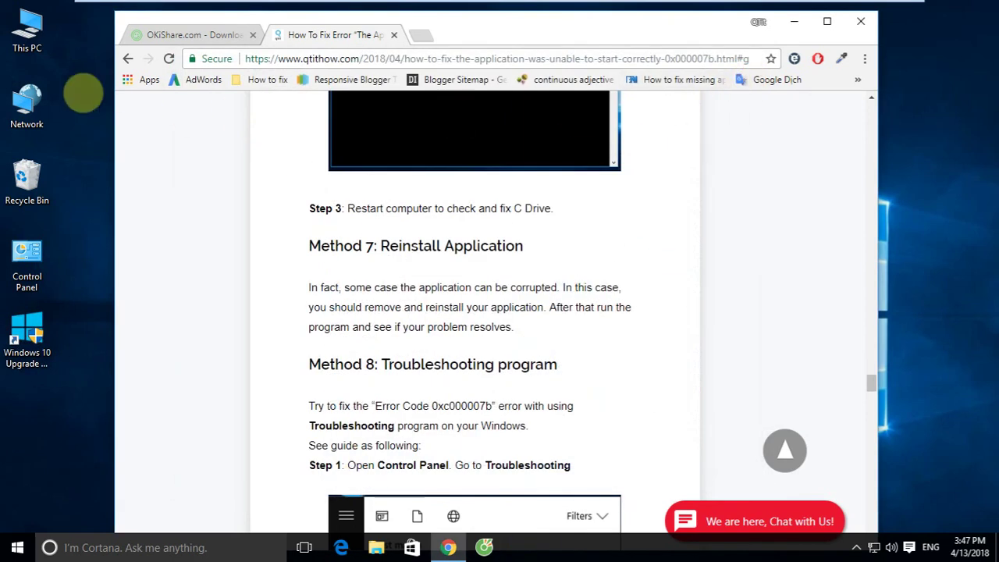
- Highlight the Method 7 sentences in the article about running the program again and about removing and reinstalling the application
{"action": "left_click", "coordinate": [28, 33]}
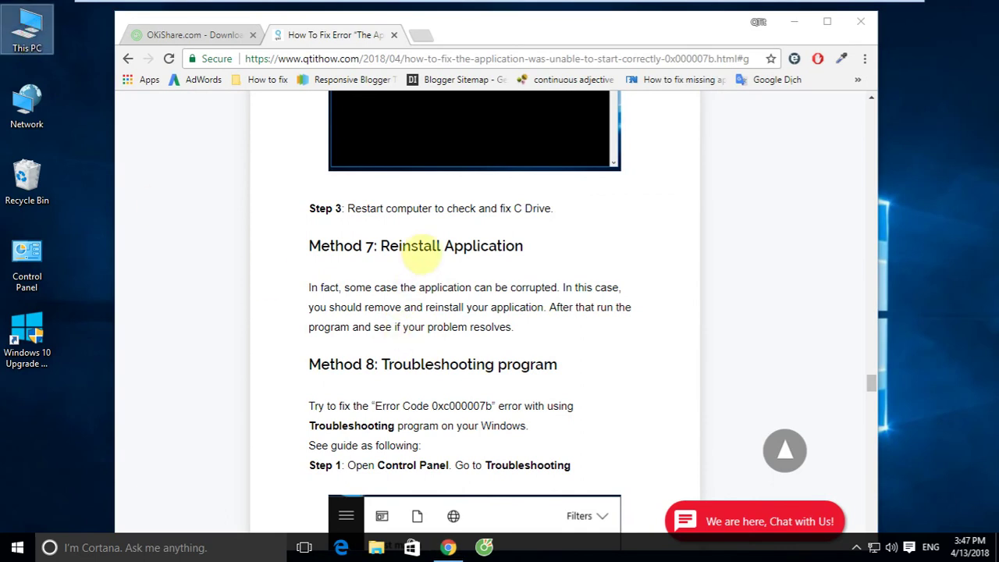
{"action": "left_click_drag", "start_coordinate": [556, 308], "coordinate": [567, 329]}
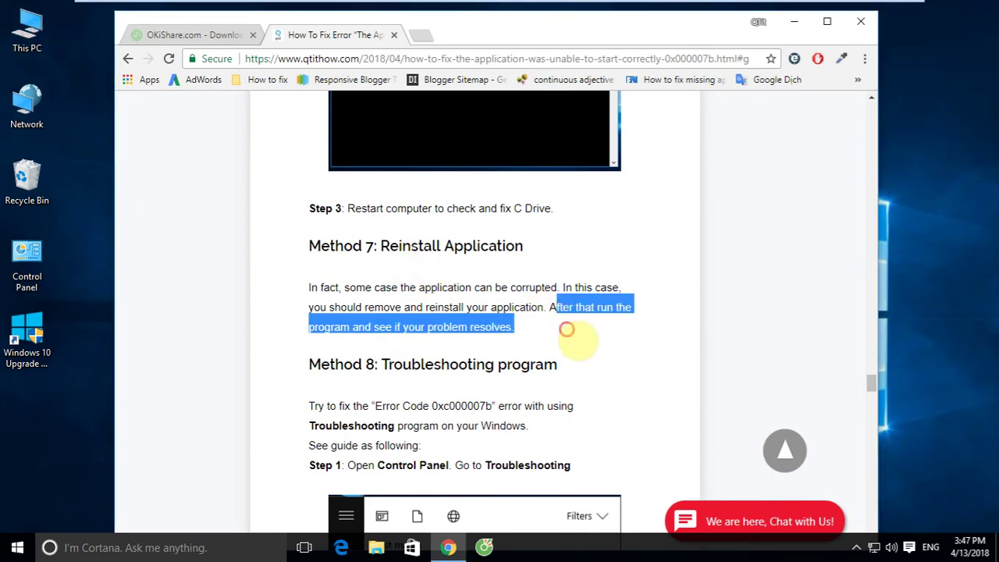
{"action": "left_click_drag", "start_coordinate": [560, 288], "coordinate": [544, 308]}
- Run the vlc-3.0.1-win32 installer from the Downloads folder, allow it to make changes, and minimize the folder window
{"action": "left_click", "coordinate": [27, 33]}
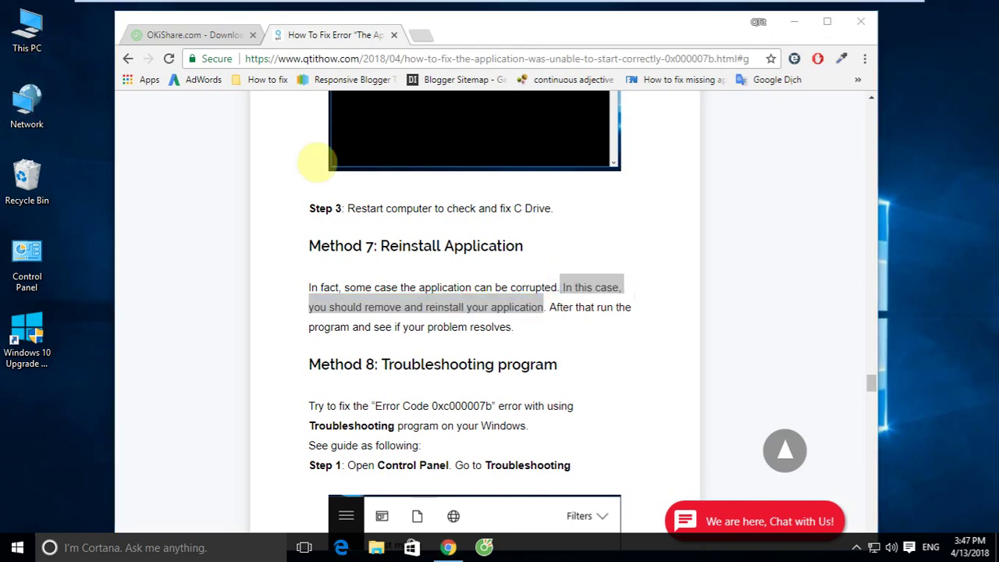
{"action": "double_click", "coordinate": [27, 30]}
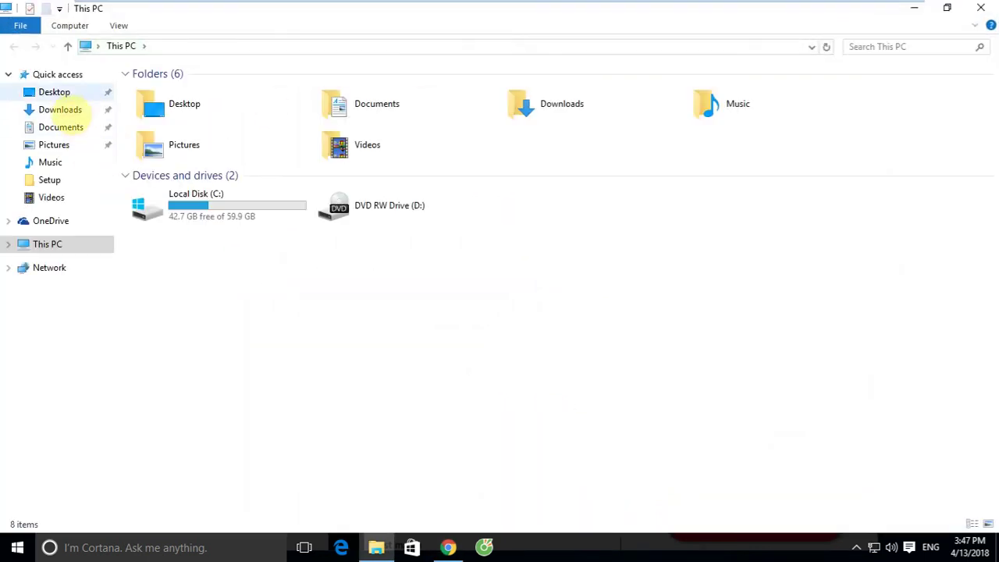
{"action": "left_click", "coordinate": [70, 110]}
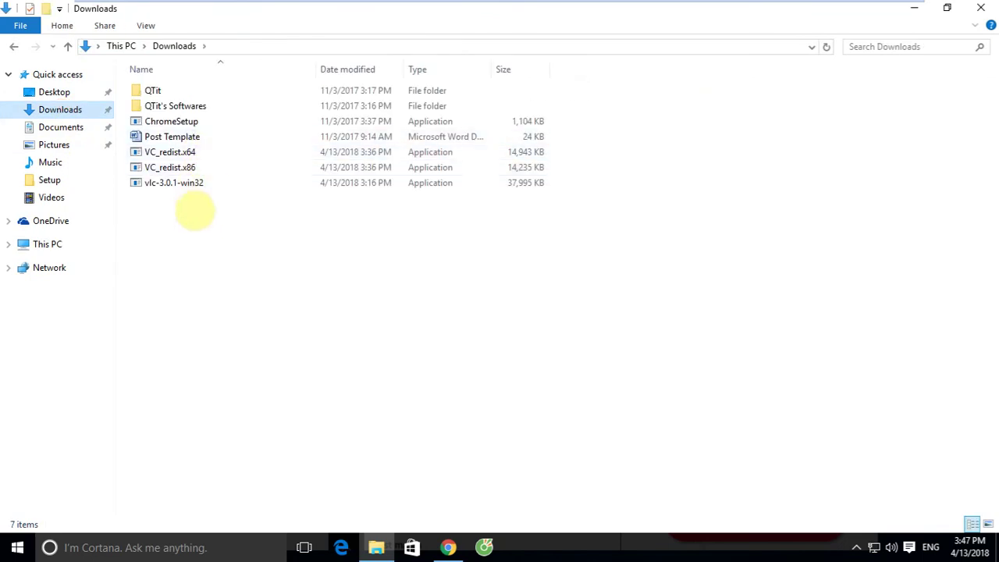
{"action": "left_click", "coordinate": [192, 184]}
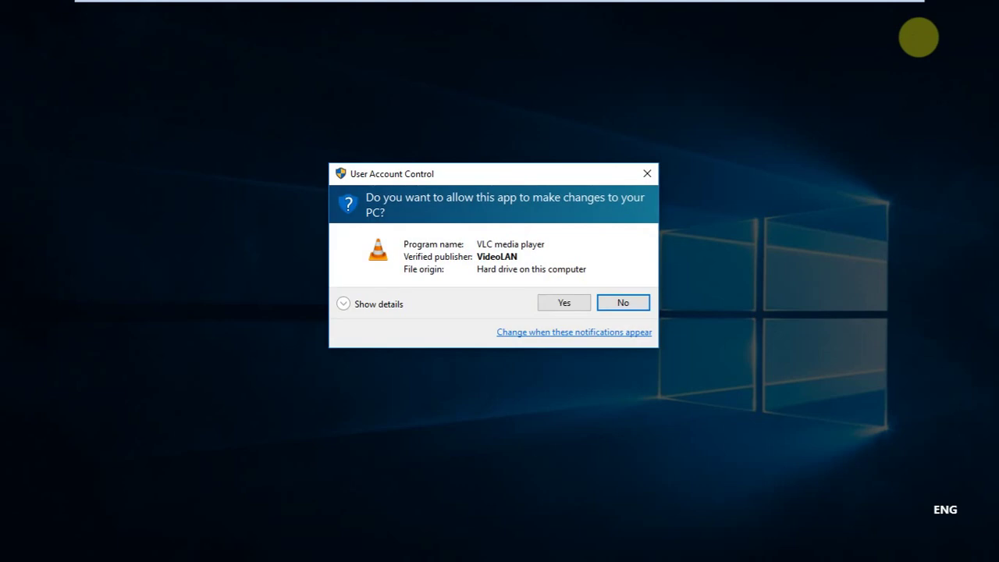
{"action": "left_click", "coordinate": [558, 302]}
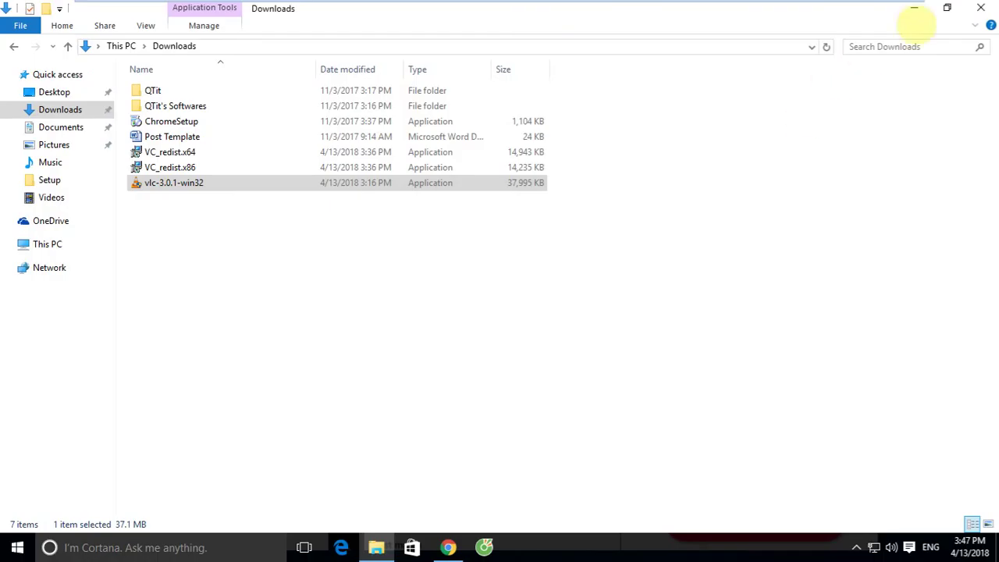
{"action": "left_click", "coordinate": [918, 9]}
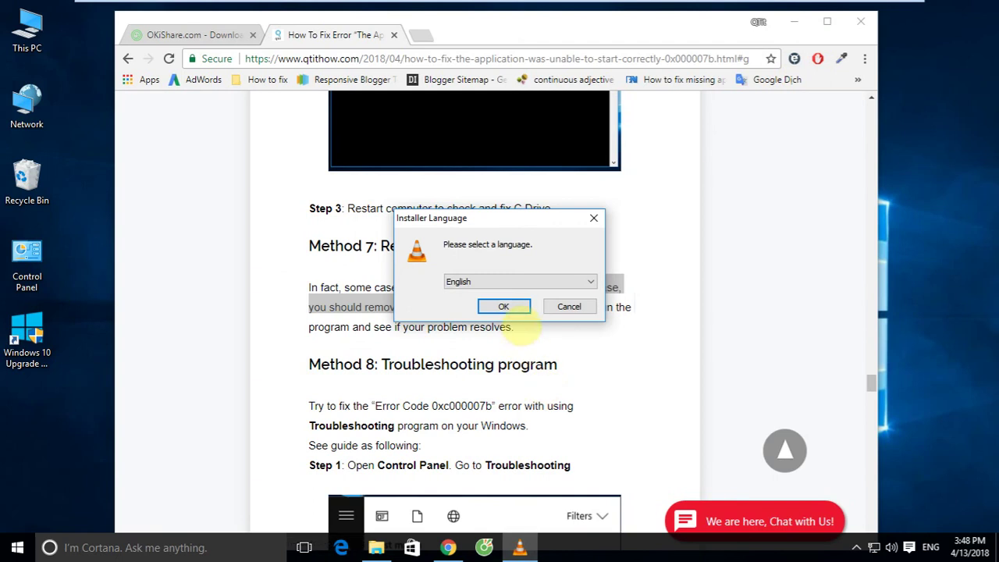
- Install VLC media player in English with the default options, and finish the setup without running the player
{"action": "left_click", "coordinate": [503, 307]}
{"action": "left_click", "coordinate": [574, 385]}
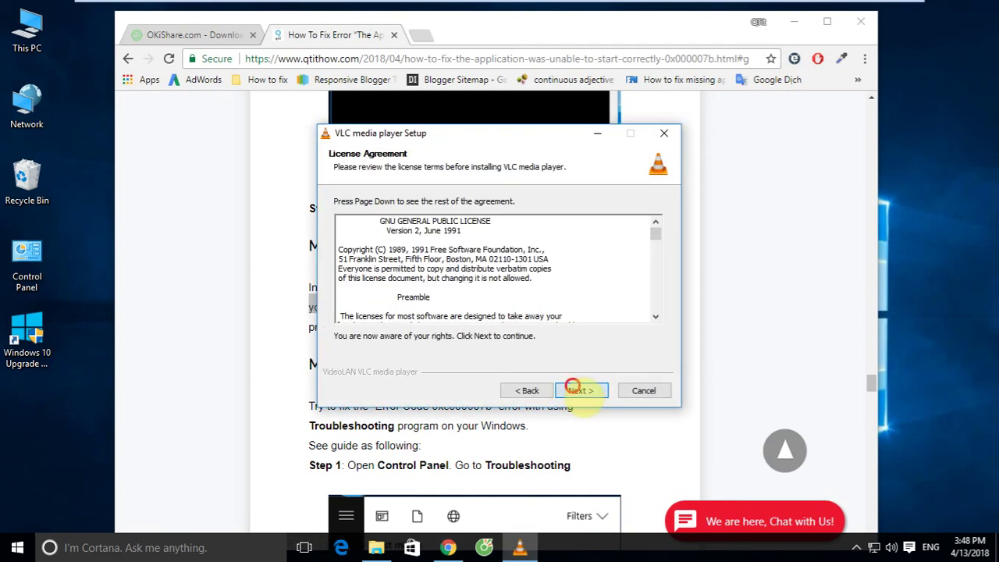
{"action": "left_click", "coordinate": [574, 387]}
{"action": "left_click", "coordinate": [575, 388]}
{"action": "left_click", "coordinate": [576, 390]}
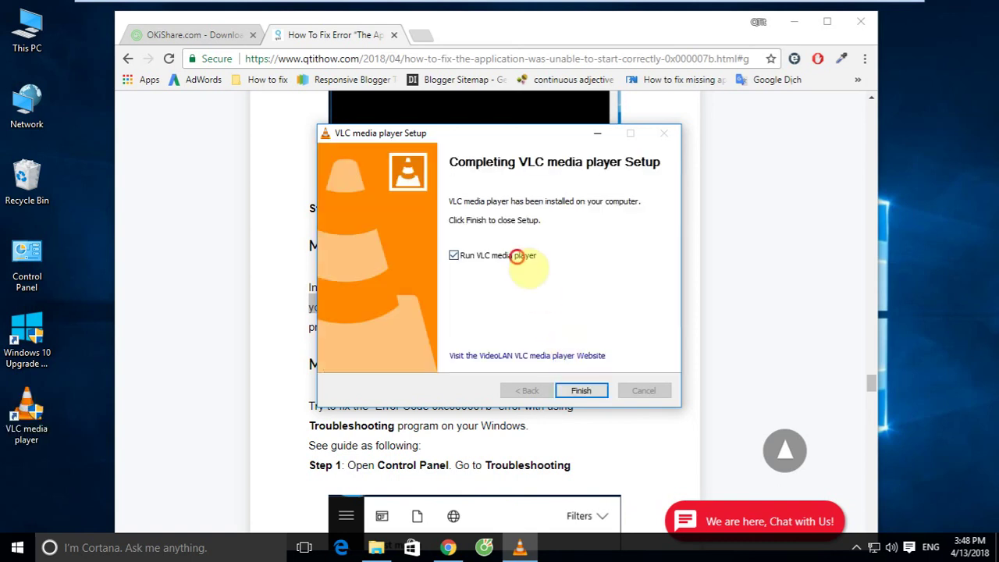
{"action": "left_click", "coordinate": [517, 256]}
{"action": "left_click", "coordinate": [581, 391]}
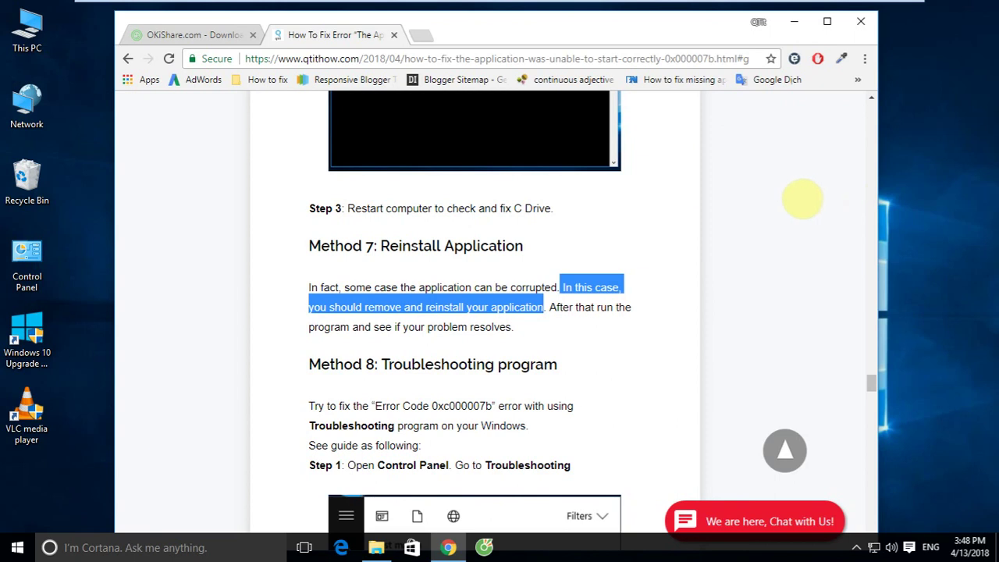
- Highlight the article heading "Method 8: Troubleshooting program" and read through its first two steps
{"action": "left_click", "coordinate": [802, 199]}
{"action": "scroll", "coordinate": [736, 178], "scroll_direction": "down", "scroll_amount": 3}
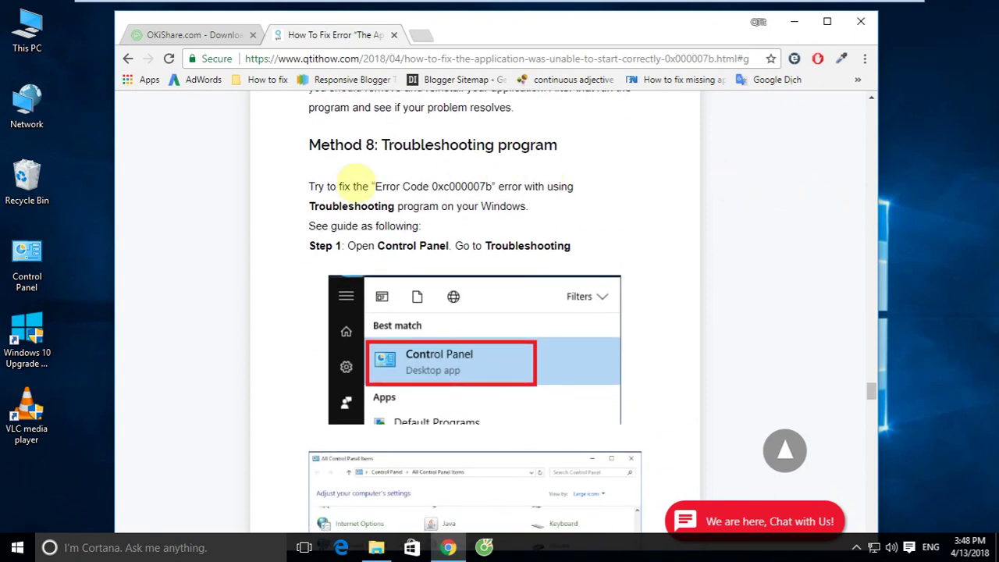
{"action": "left_click_drag", "start_coordinate": [309, 146], "coordinate": [568, 146]}
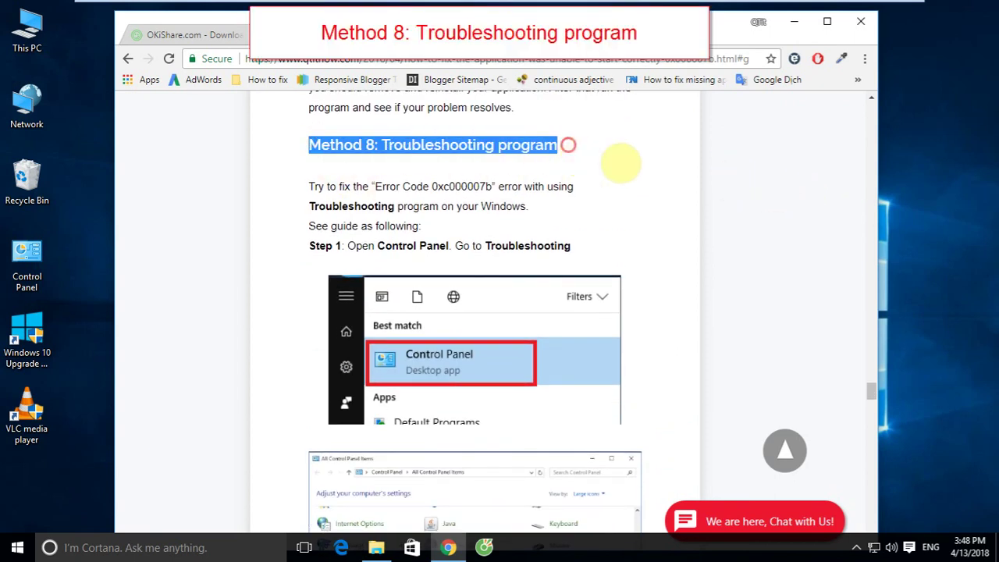
{"action": "left_click", "coordinate": [658, 160]}
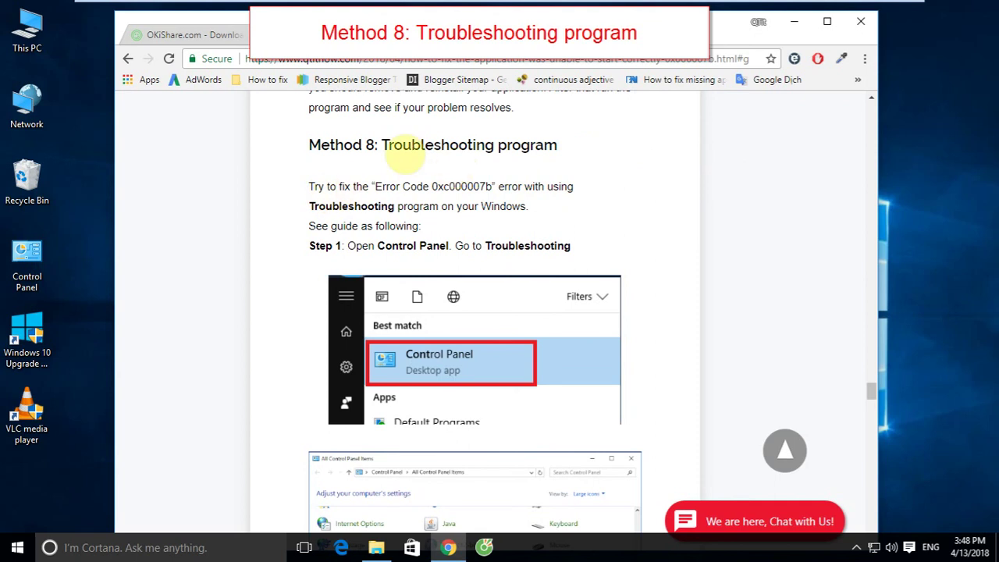
{"action": "left_click_drag", "start_coordinate": [309, 142], "coordinate": [590, 153]}
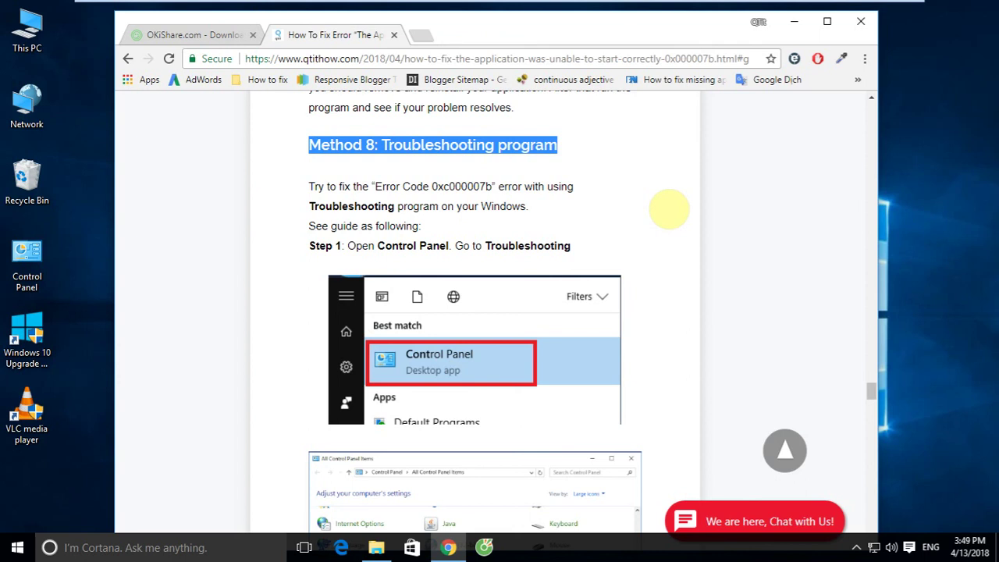
{"action": "scroll", "coordinate": [669, 209], "scroll_direction": "down", "scroll_amount": 4}
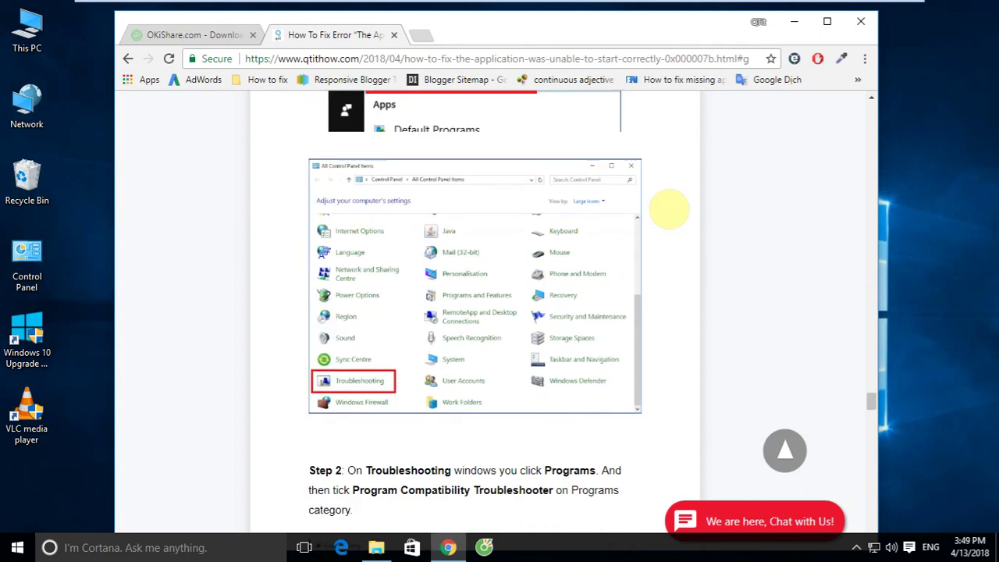
{"action": "scroll", "coordinate": [669, 209], "scroll_direction": "down", "scroll_amount": 2}
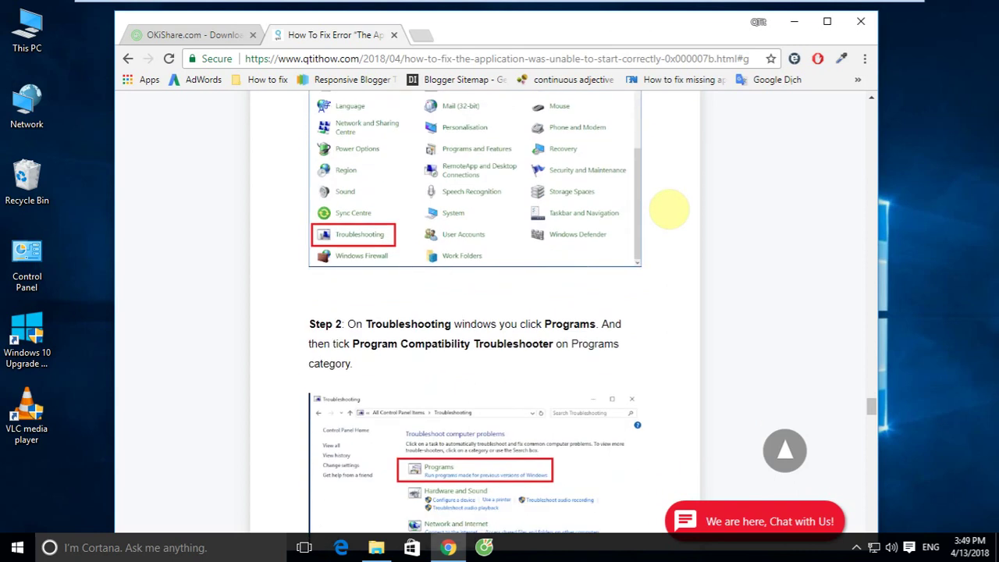
{"action": "scroll", "coordinate": [667, 205], "scroll_direction": "up", "scroll_amount": 4}
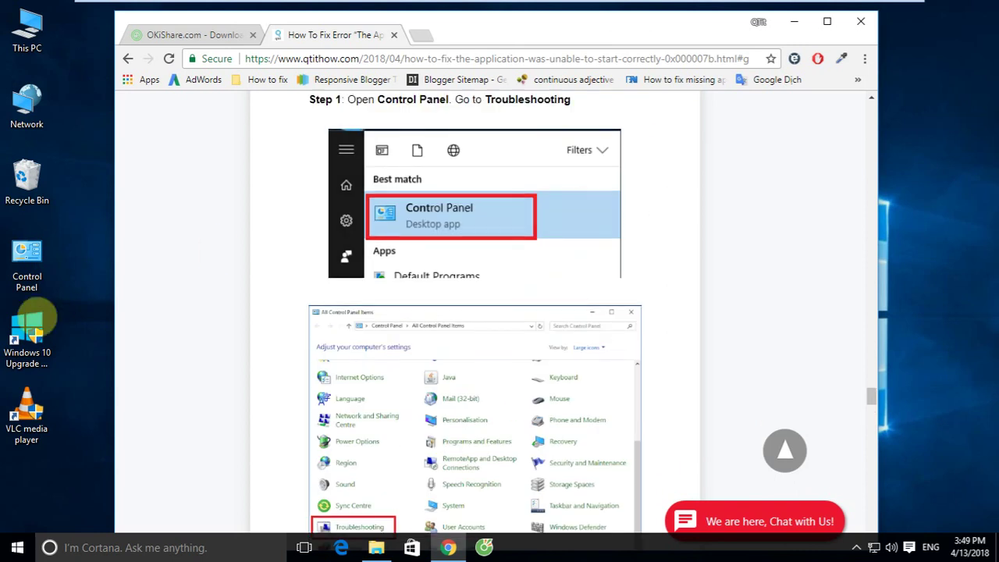
- Open Control Panel from the desktop and go to the Programs category of Troubleshooting
{"action": "double_click", "coordinate": [26, 258]}
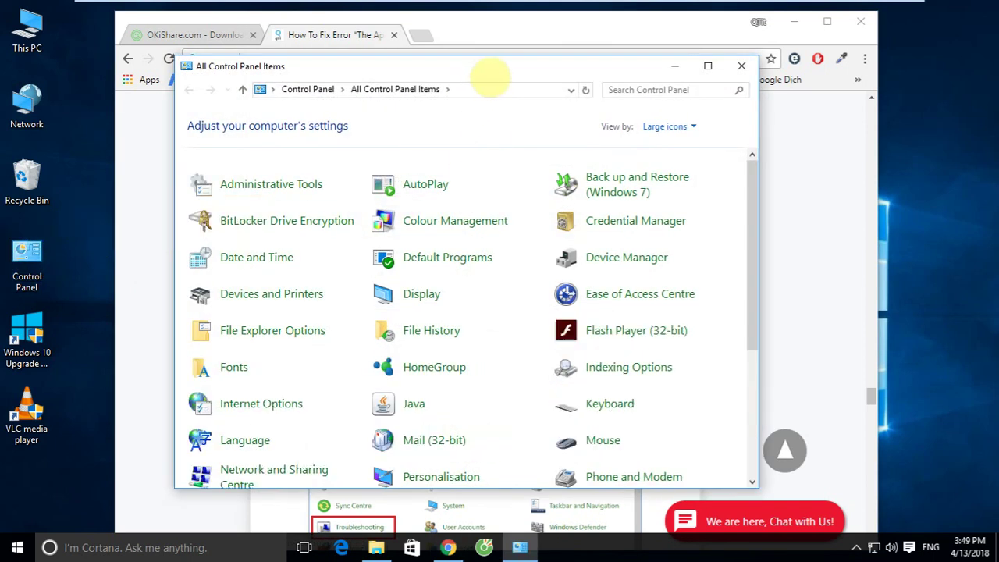
{"action": "scroll", "coordinate": [626, 281], "scroll_direction": "down", "scroll_amount": 2}
{"action": "scroll", "coordinate": [627, 281], "scroll_direction": "down", "scroll_amount": 4}
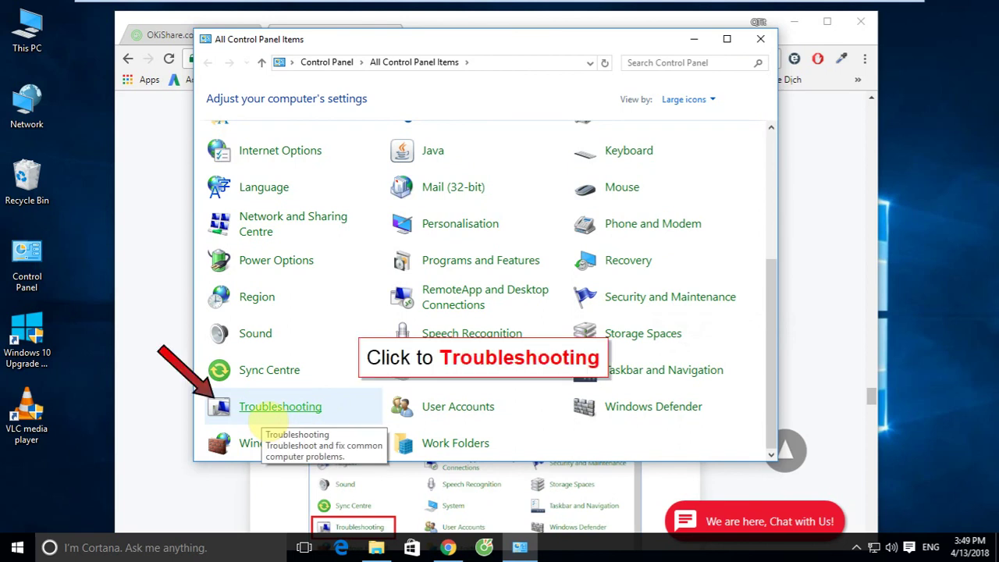
{"action": "left_click", "coordinate": [263, 409]}
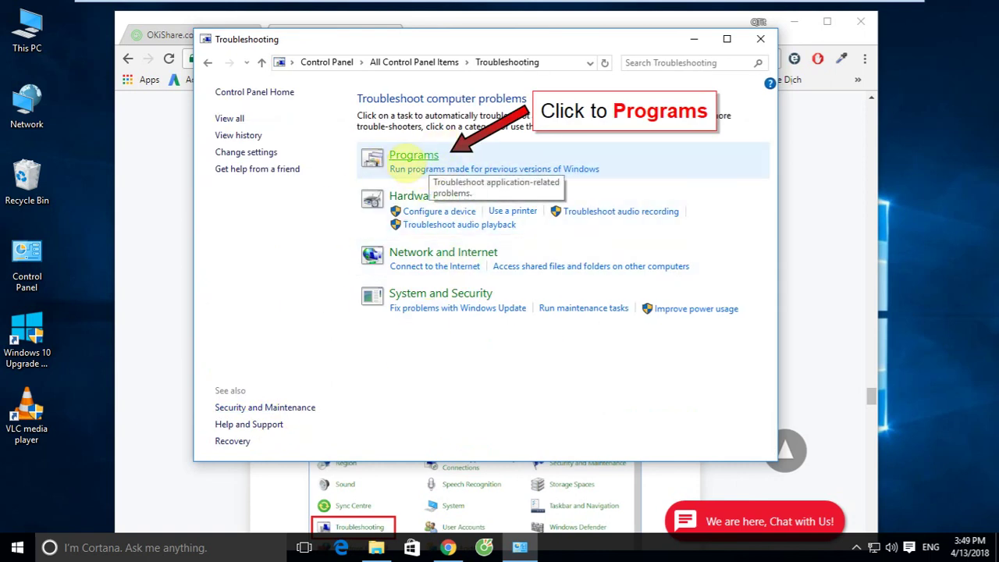
{"action": "left_click", "coordinate": [416, 154]}
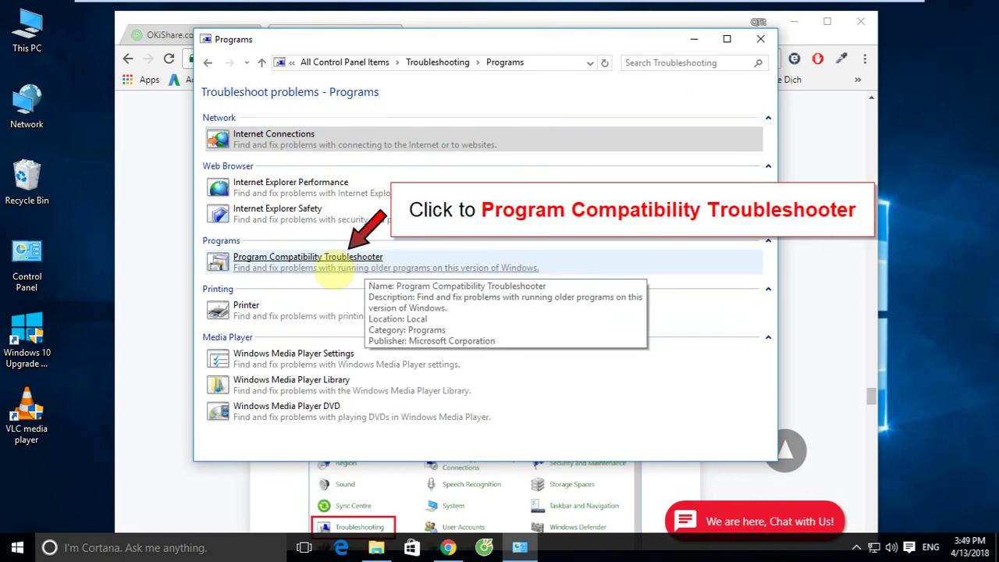
- Start the Program Compatibility Troubleshooter and choose "VLC media player - reset preferences and cache files" as the problem program
{"action": "left_click", "coordinate": [331, 269]}
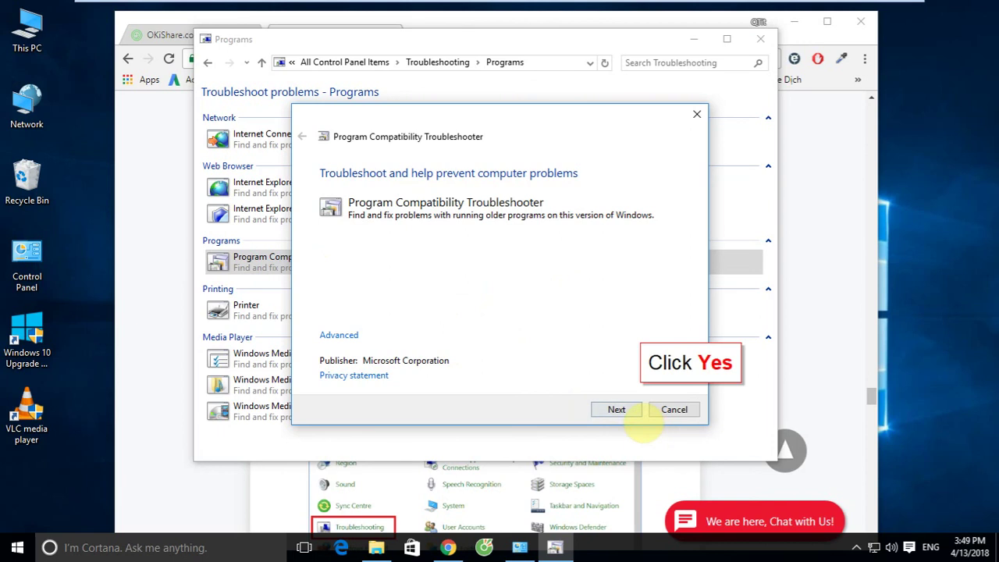
{"action": "left_click", "coordinate": [617, 409]}
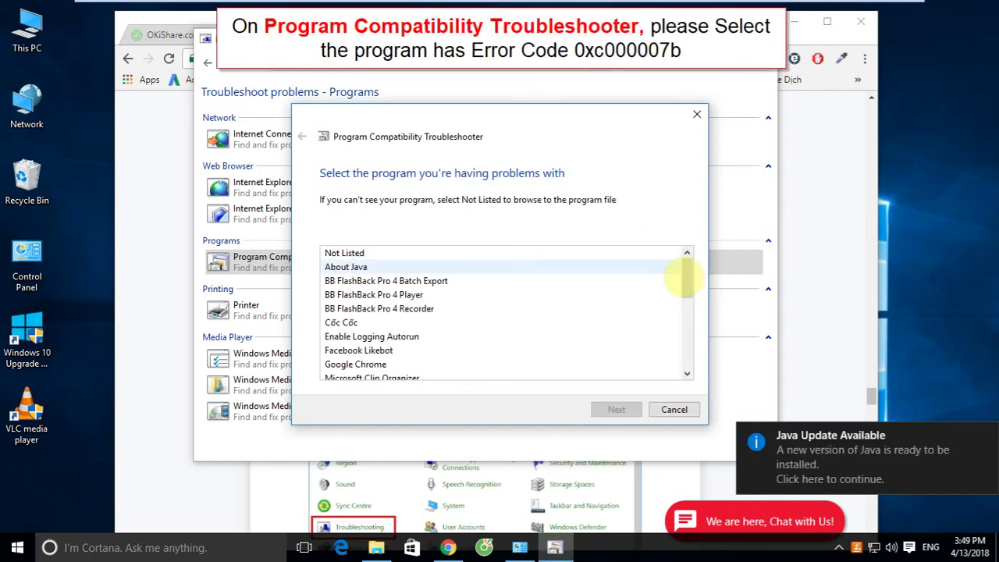
{"action": "left_click_drag", "start_coordinate": [687, 276], "coordinate": [684, 359]}
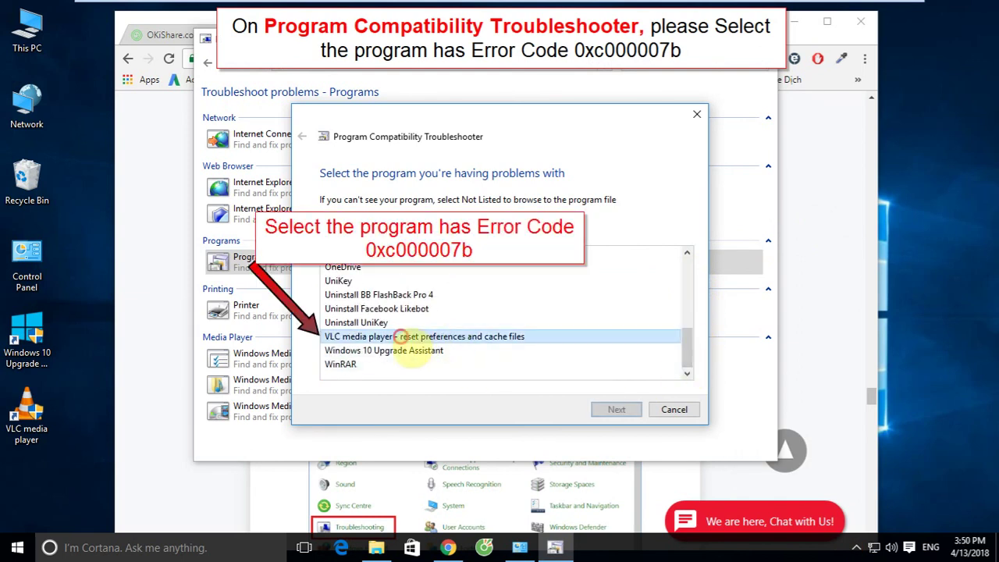
{"action": "left_click", "coordinate": [457, 337]}
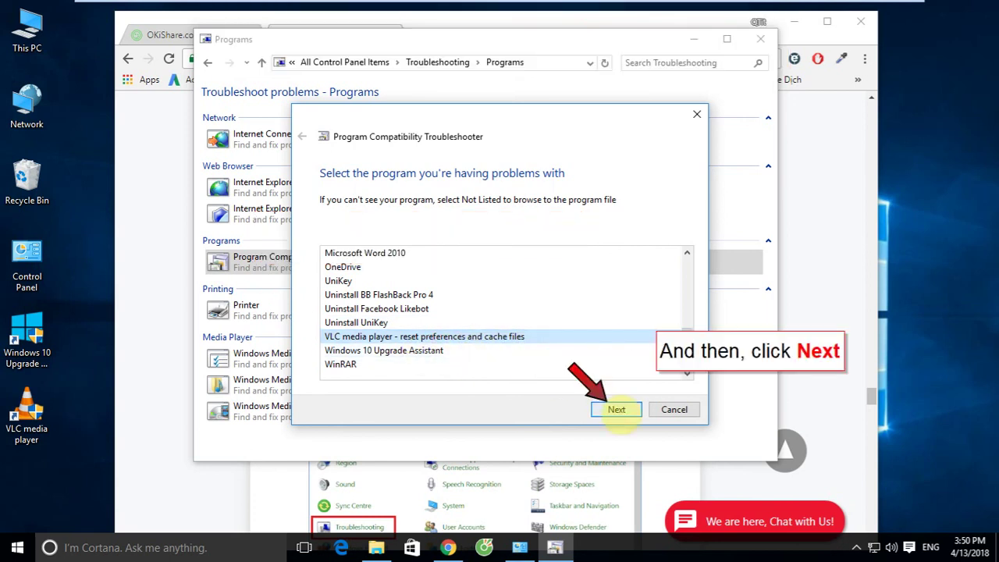
{"action": "left_click", "coordinate": [616, 409]}
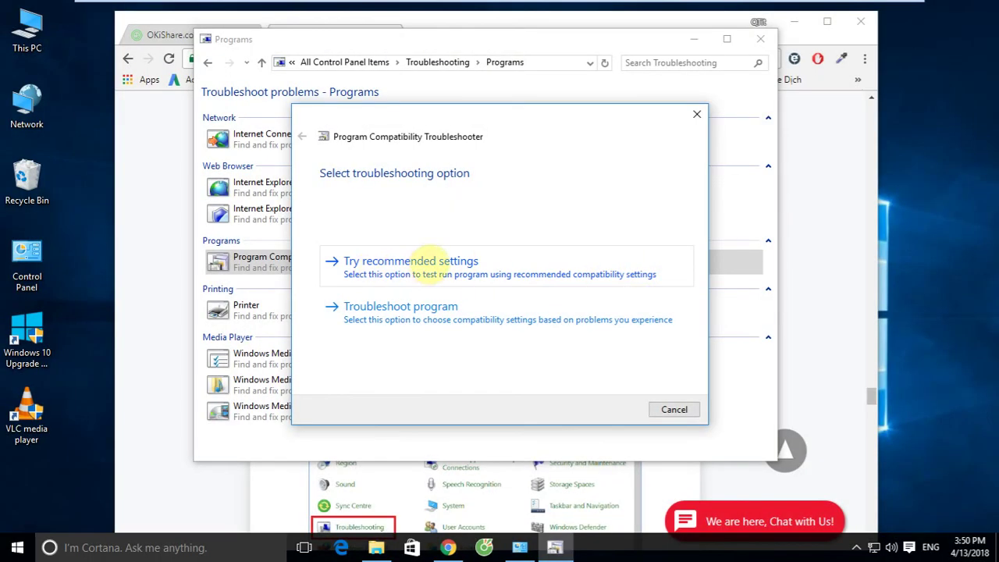
- Try the recommended compatibility settings and test-run VLC media player, accepting its privacy and network access policy with the default options
{"action": "left_click", "coordinate": [387, 259]}
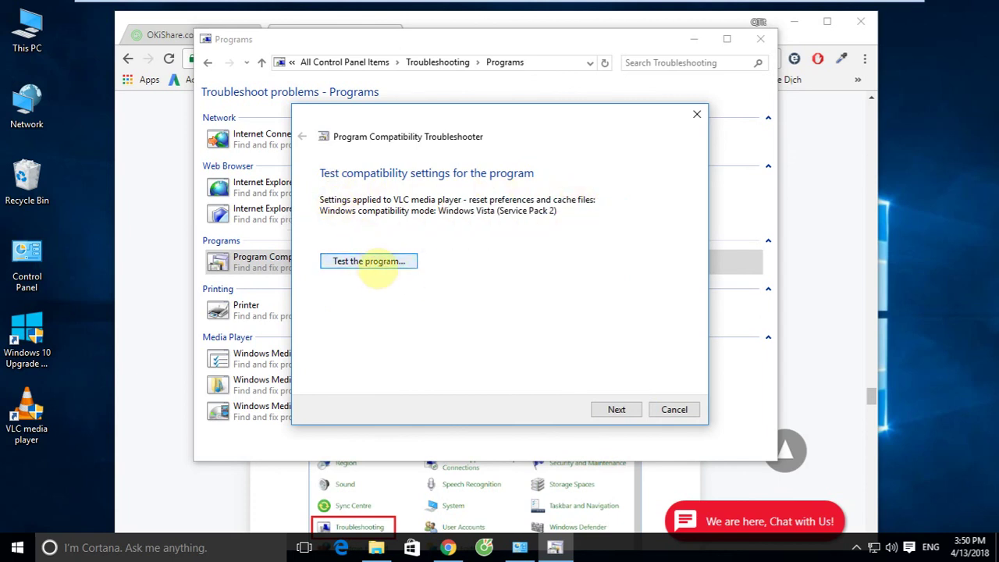
{"action": "left_click", "coordinate": [375, 266]}
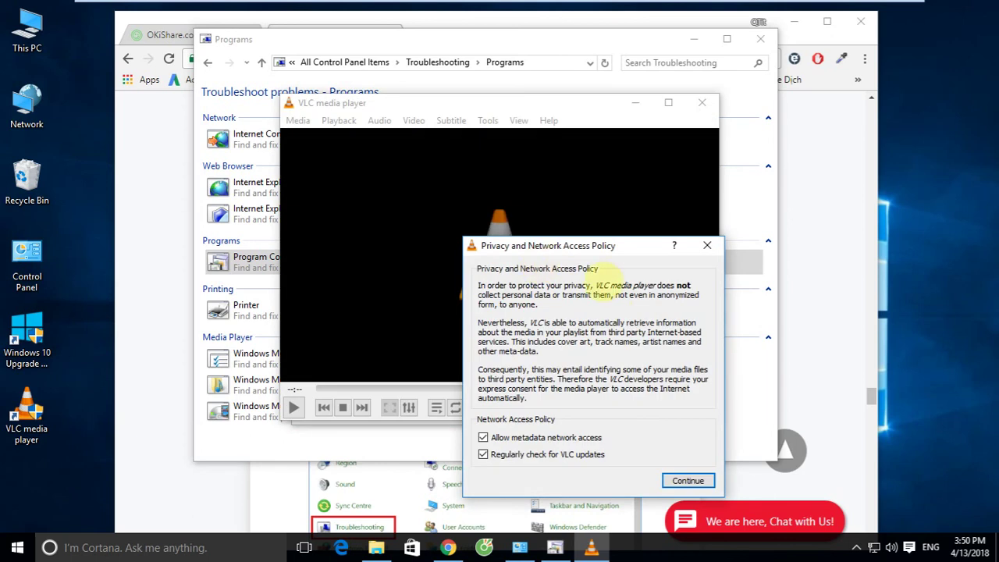
{"action": "left_click", "coordinate": [687, 479]}
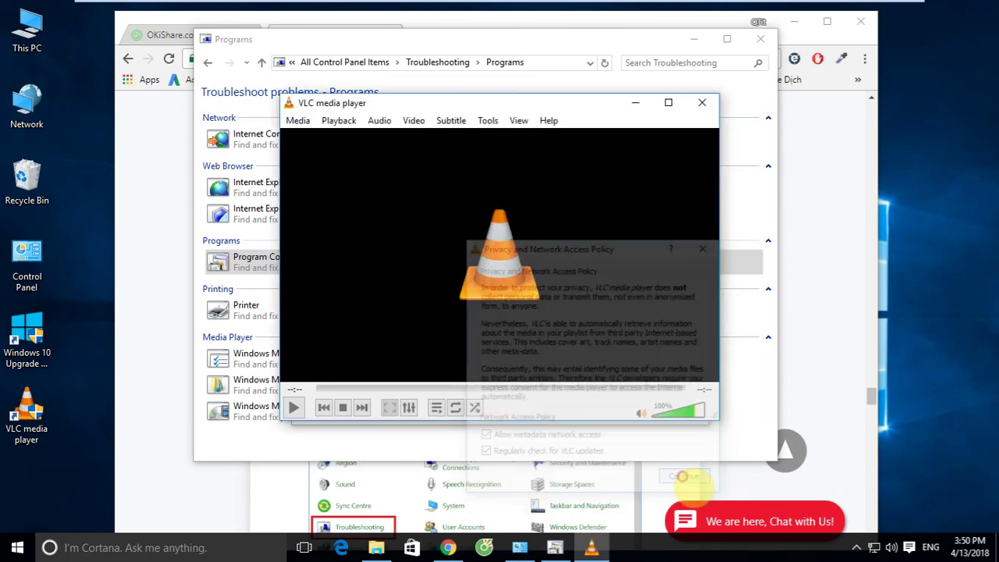
{"action": "double_click", "coordinate": [457, 106]}
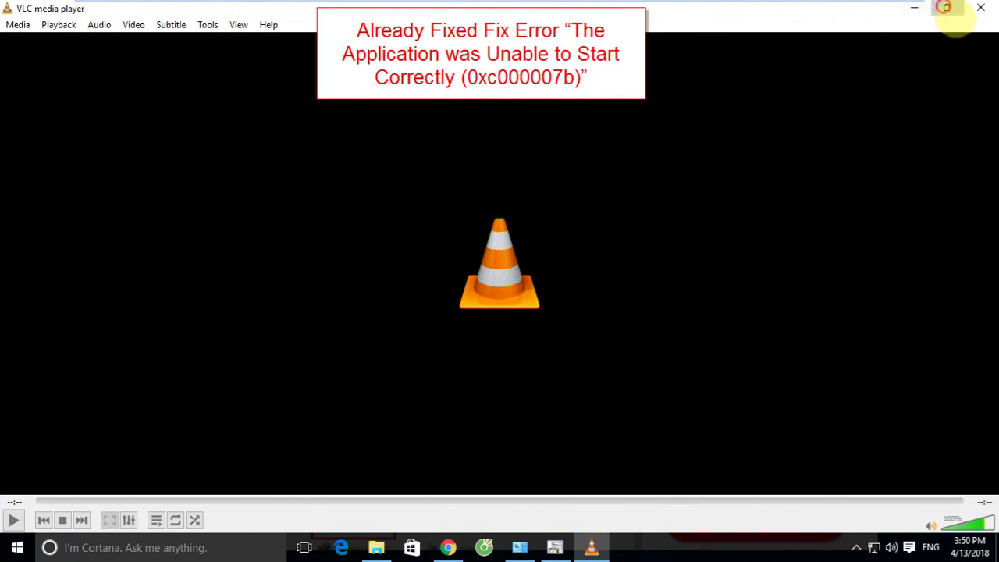
{"action": "left_click", "coordinate": [947, 8]}
{"action": "left_click_drag", "start_coordinate": [524, 116], "coordinate": [494, 107]}
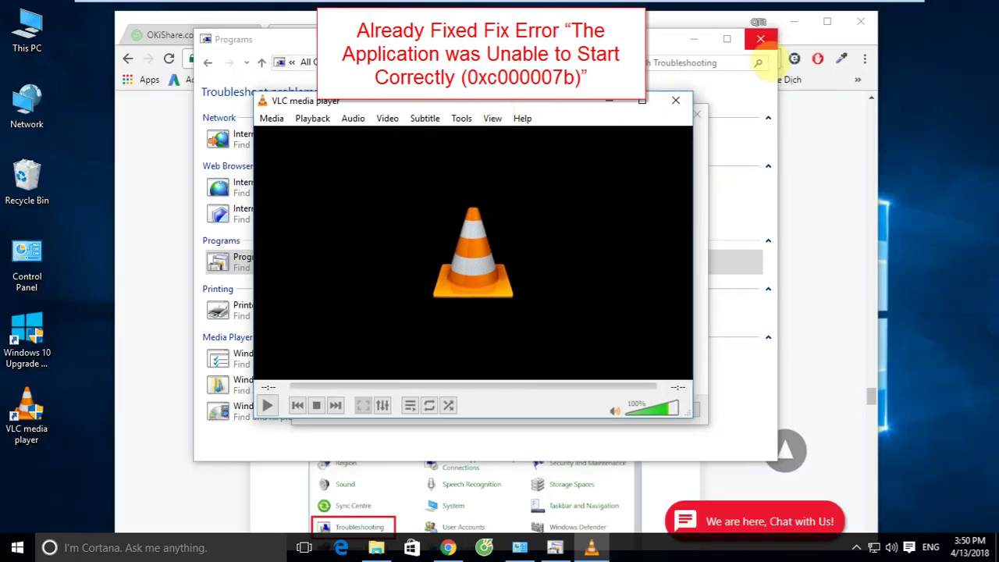
- Close the Programs troubleshooting window, cancel the compatibility troubleshooter, and minimize VLC media player
{"action": "left_click", "coordinate": [760, 40]}
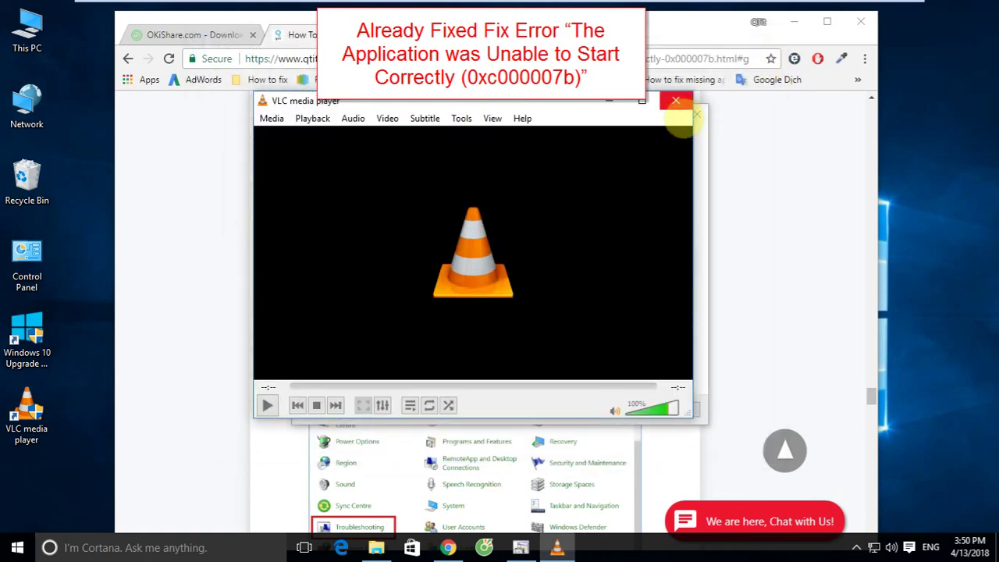
{"action": "left_click_drag", "start_coordinate": [575, 110], "coordinate": [389, 116]}
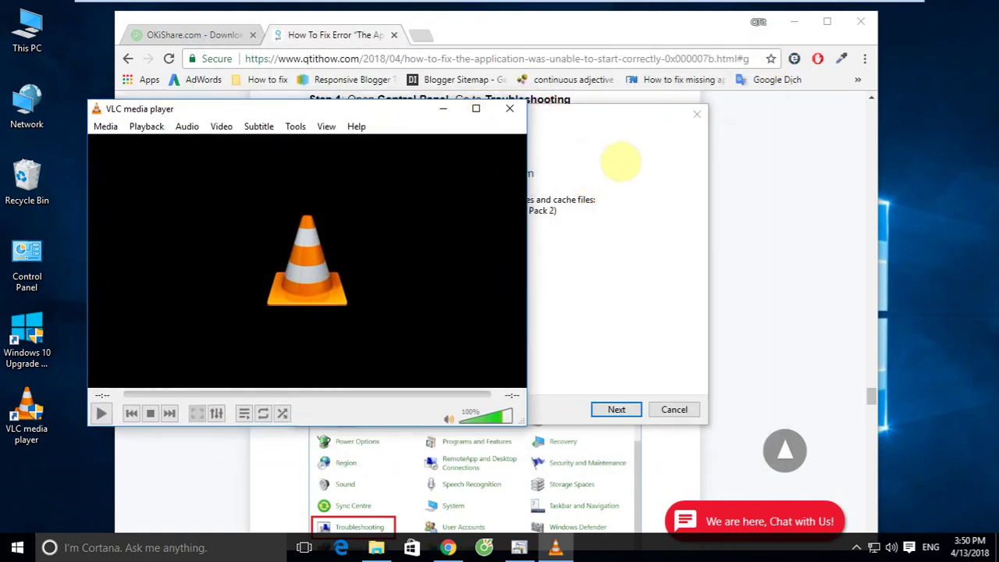
{"action": "left_click", "coordinate": [622, 163]}
{"action": "left_click", "coordinate": [675, 409]}
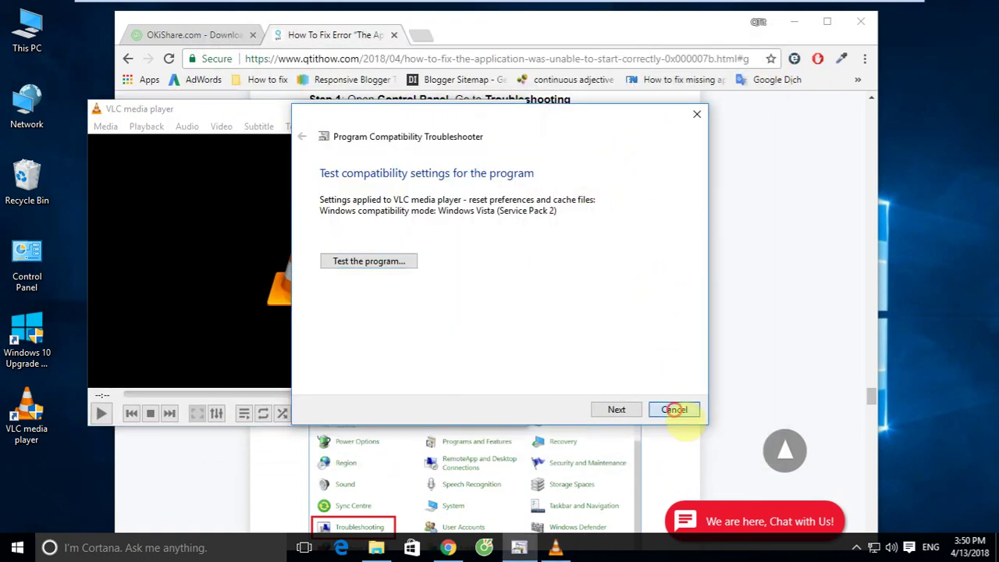
{"action": "left_click_drag", "start_coordinate": [299, 109], "coordinate": [465, 111]}
{"action": "left_click", "coordinate": [626, 109]}
- Review the remaining steps of Method 8 in the article through Step 6, and return to the top of the page
{"action": "scroll", "coordinate": [616, 332], "scroll_direction": "down", "scroll_amount": 1}
{"action": "scroll", "coordinate": [616, 332], "scroll_direction": "down", "scroll_amount": 12}
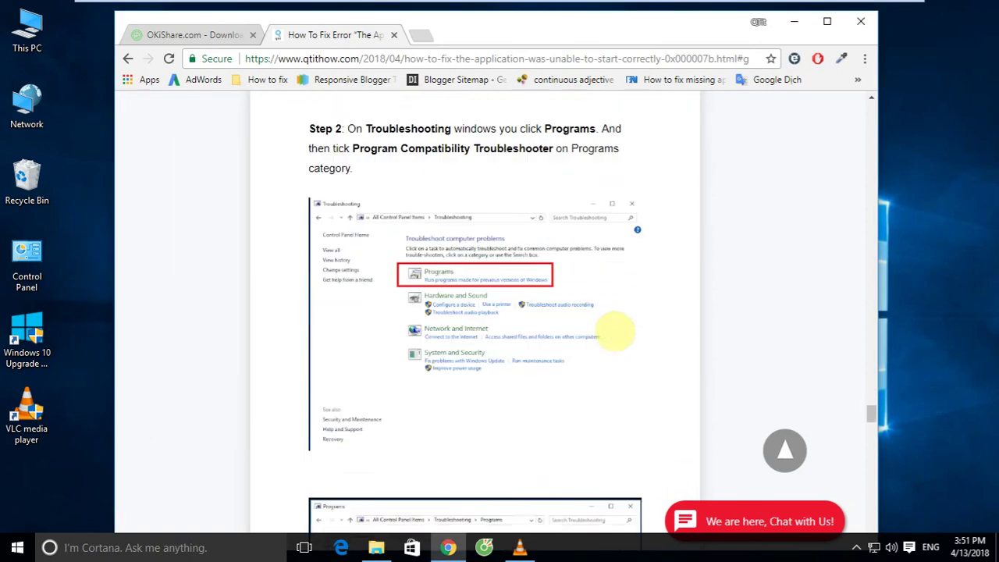
{"action": "scroll", "coordinate": [603, 318], "scroll_direction": "down", "scroll_amount": 13}
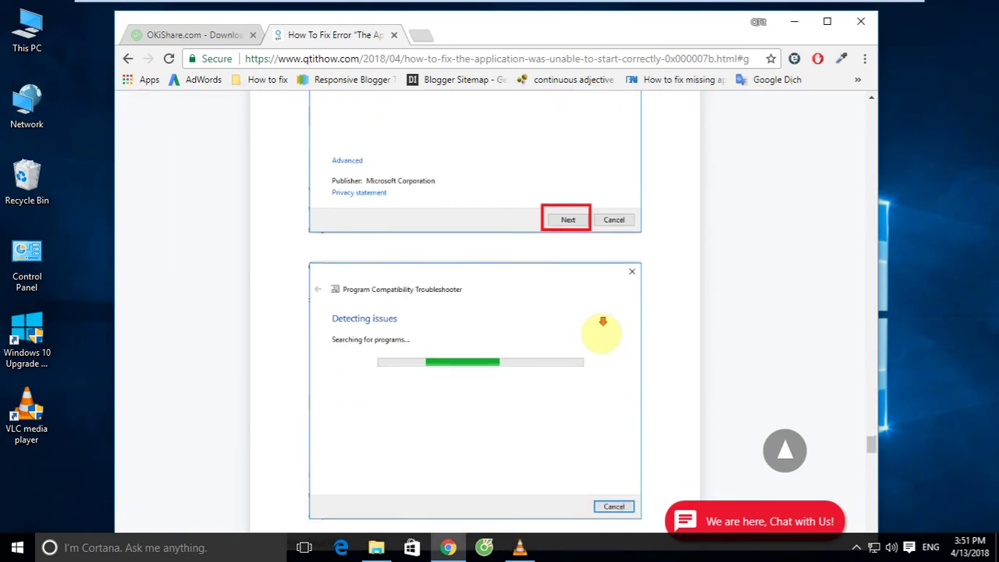
{"action": "scroll", "coordinate": [603, 326], "scroll_direction": "down", "scroll_amount": 10}
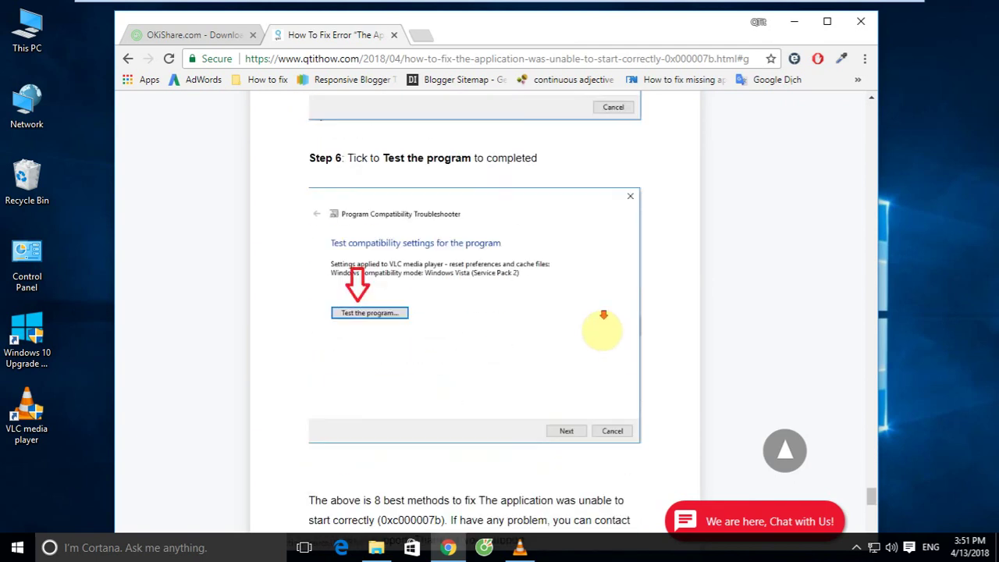
{"action": "left_click", "coordinate": [784, 450]}
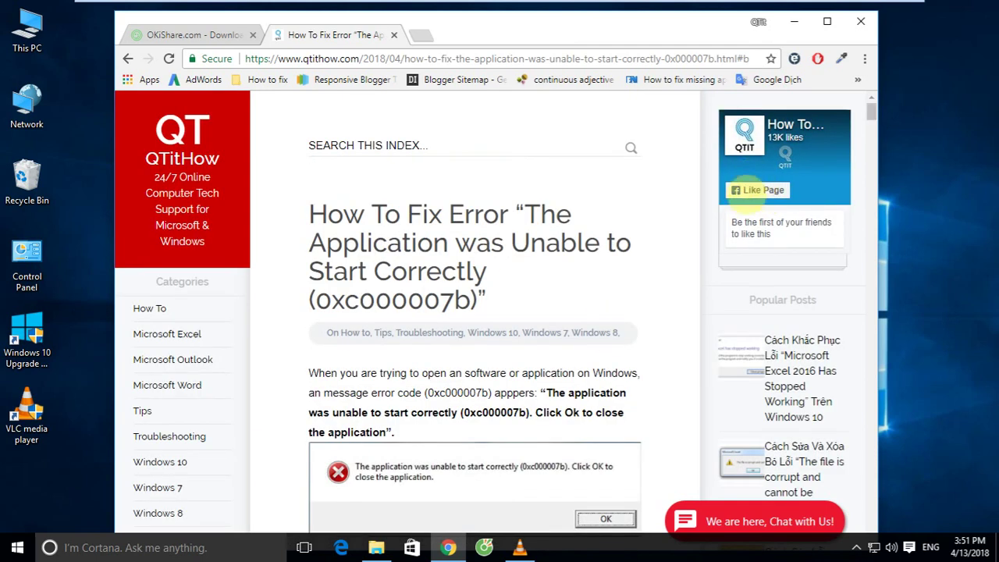